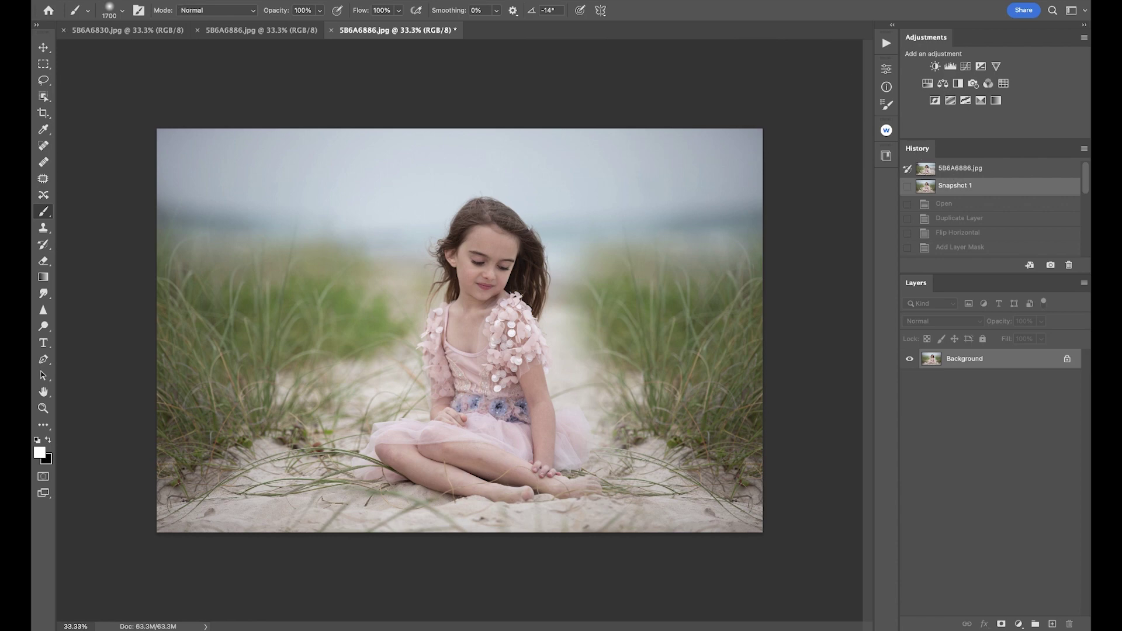
Start Sky Replacement and look through the sky presets, keeping the blue-to-orange sunset sky for the beach portrait
left_click(151, 0)
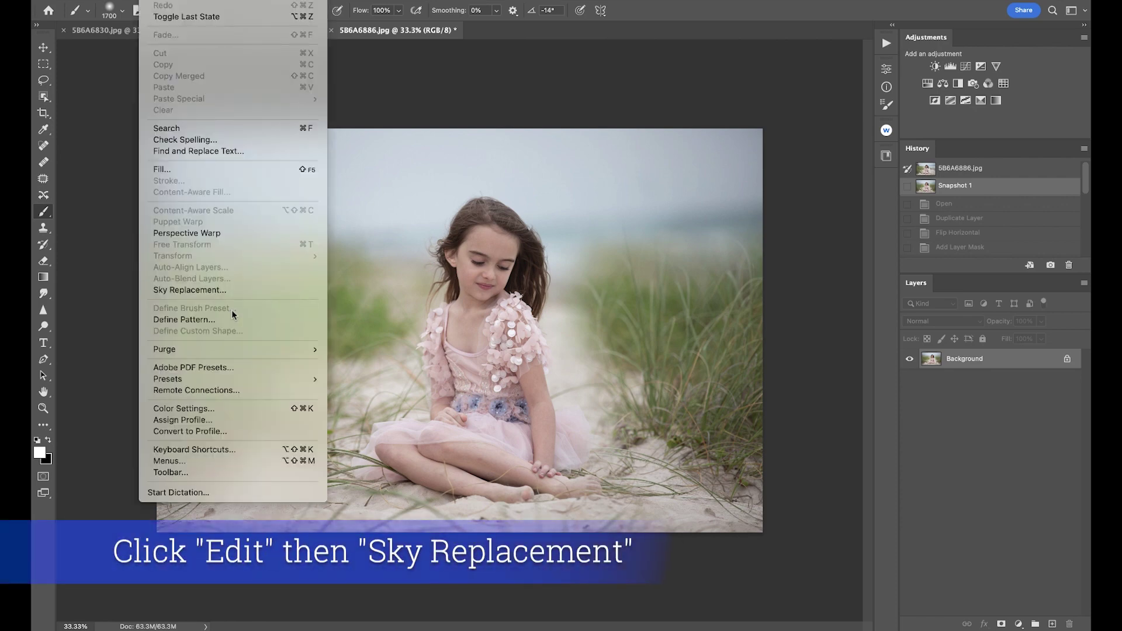
left_click(230, 290)
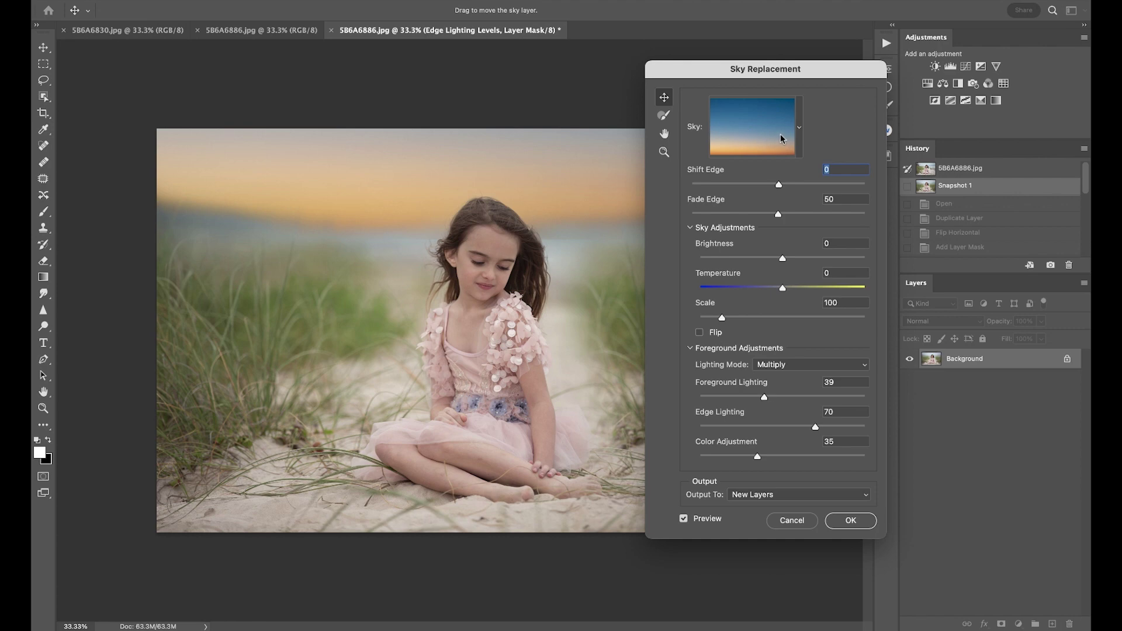
left_click(799, 133)
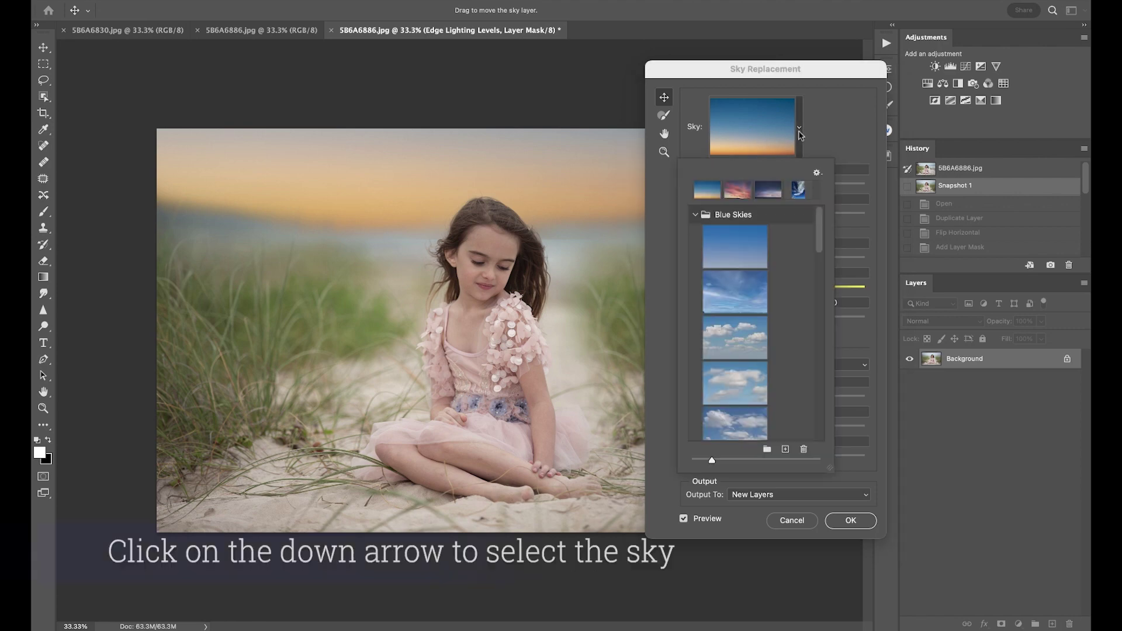
scroll(750, 291, "down", 3)
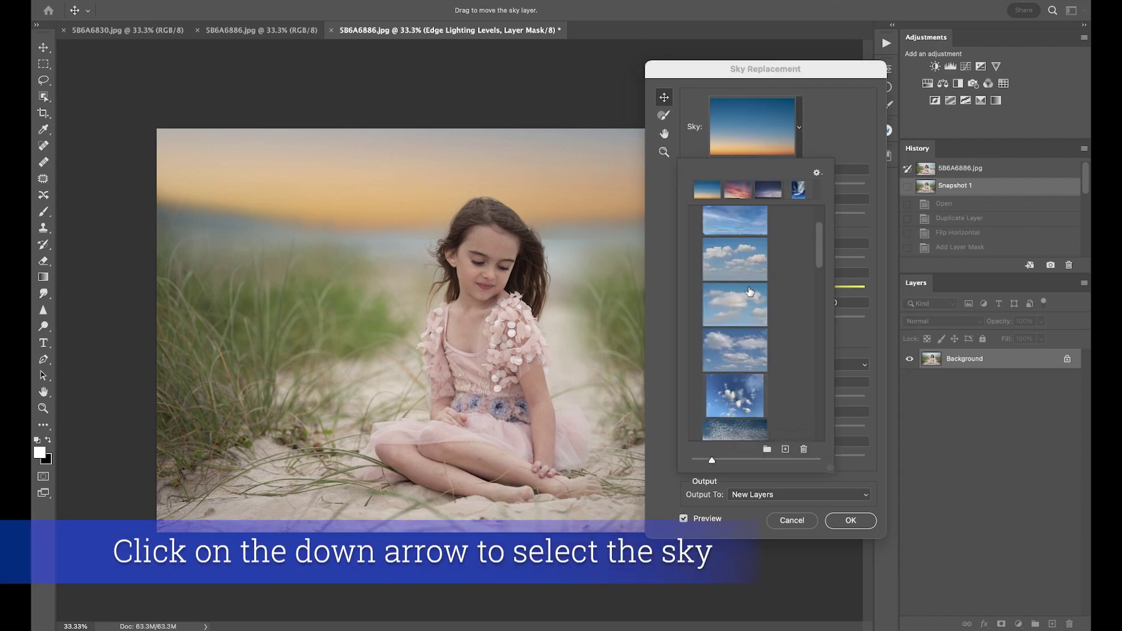
scroll(750, 291, "down", 10)
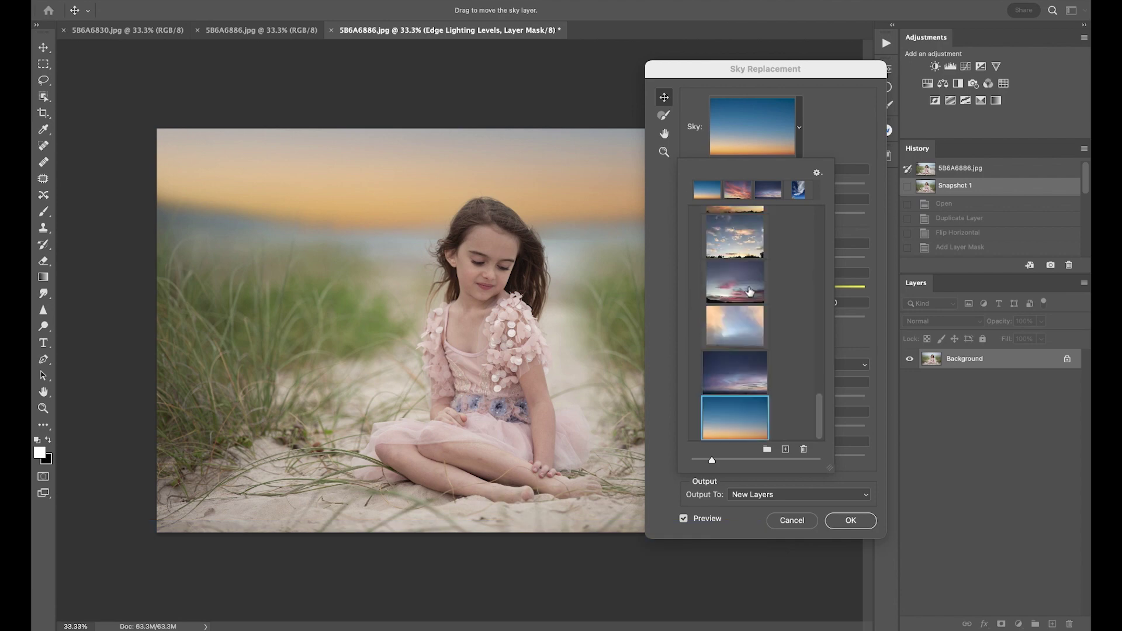
scroll(749, 291, "up", 8)
scroll(750, 291, "down", 5)
scroll(750, 291, "down", 5)
scroll(750, 291, "up", 10)
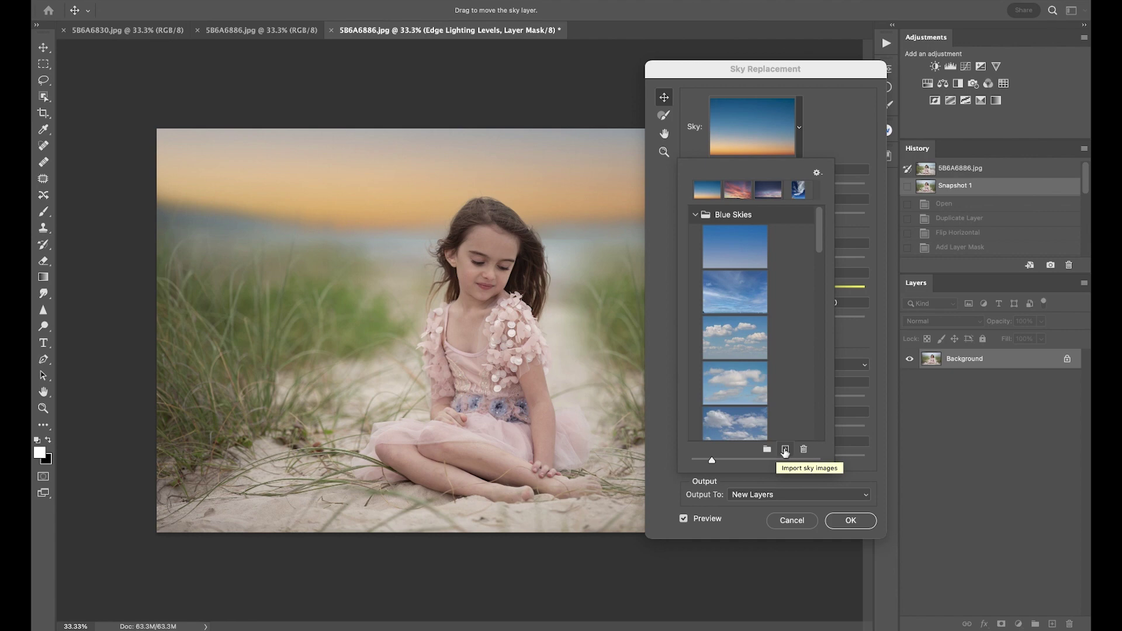
left_click(548, 174)
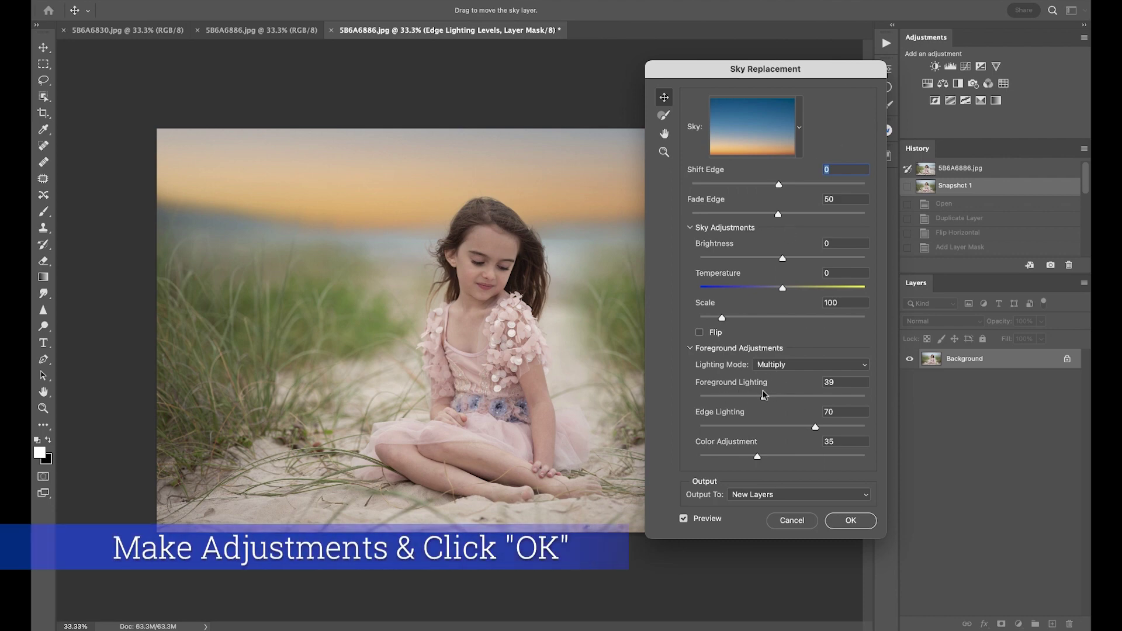
Set Foreground Lighting to 12 and Edge Lighting to 61, raise Color Adjustment slightly, and apply the sky replacement to new layers
left_click_drag(764, 398, 738, 399)
mouse_move(737, 400)
left_mouse_down()
mouse_move(812, 400)
mouse_move(721, 402)
left_mouse_up()
left_click_drag(815, 427, 801, 428)
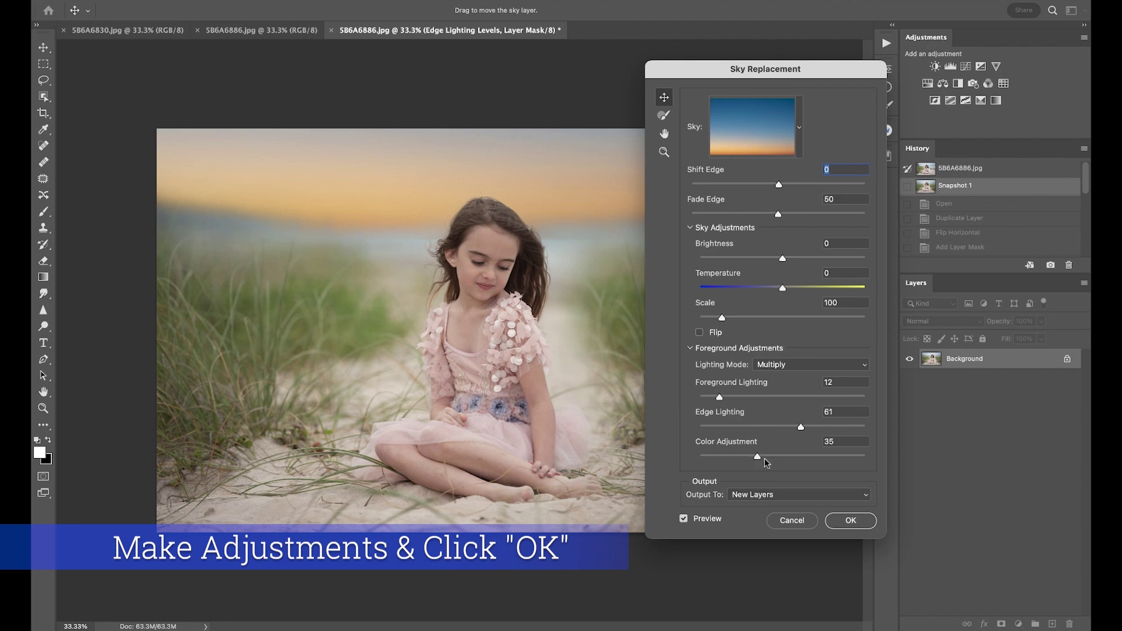
left_click_drag(759, 459, 762, 457)
left_click(850, 520)
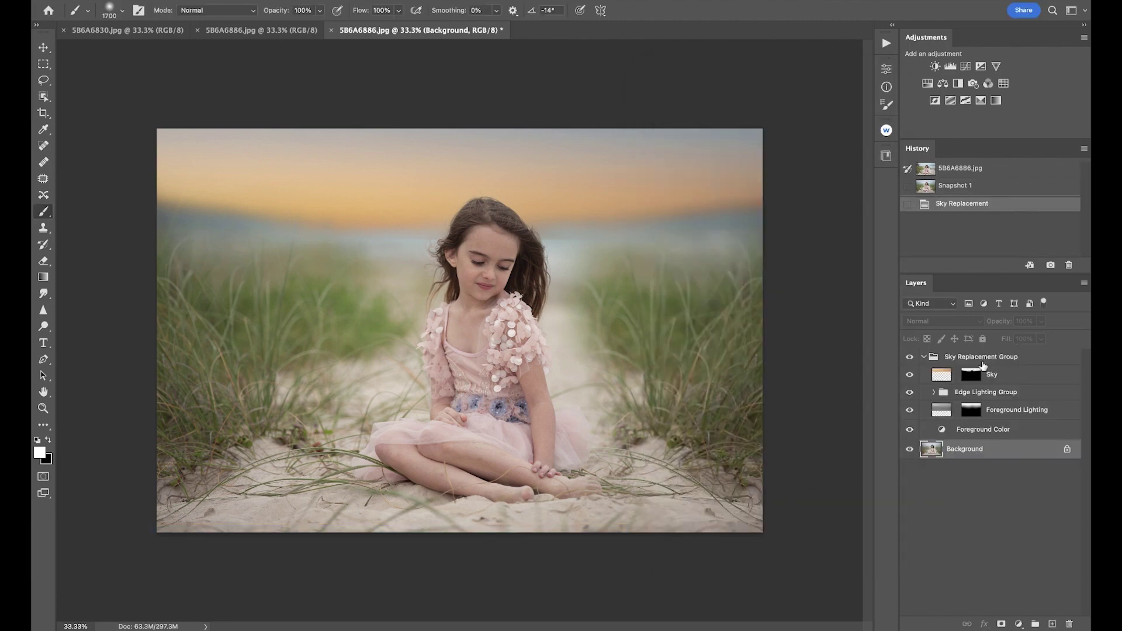
Reduce the opacity of the Sky Replacement Group to 73%
left_click(972, 358)
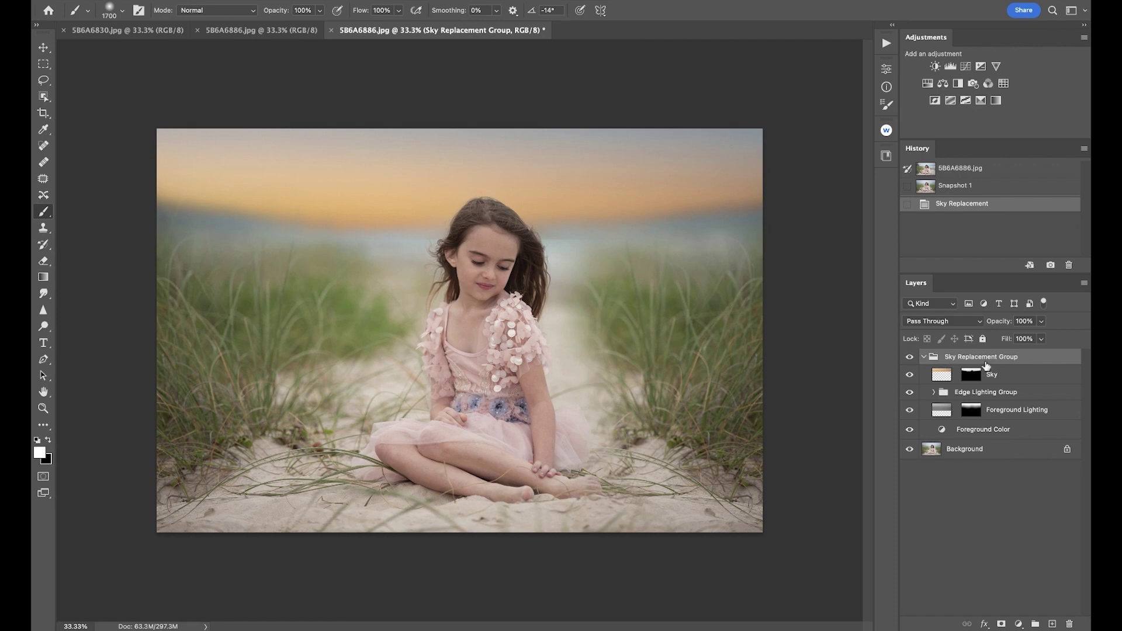
left_click(1041, 321)
left_click(1032, 339)
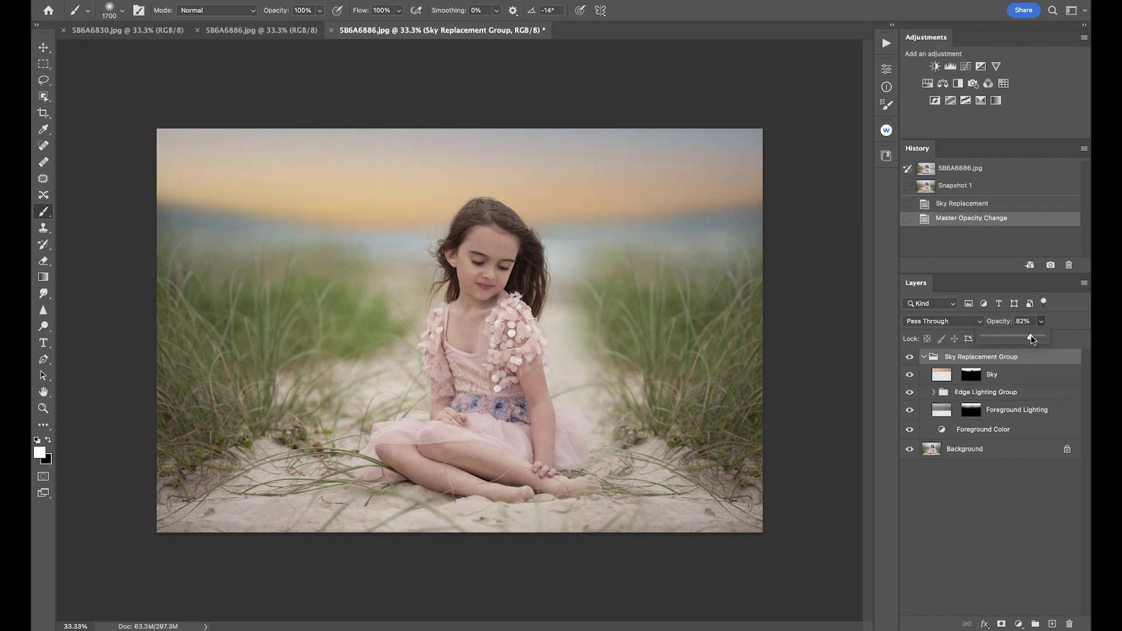
left_click(911, 358)
left_click(910, 357)
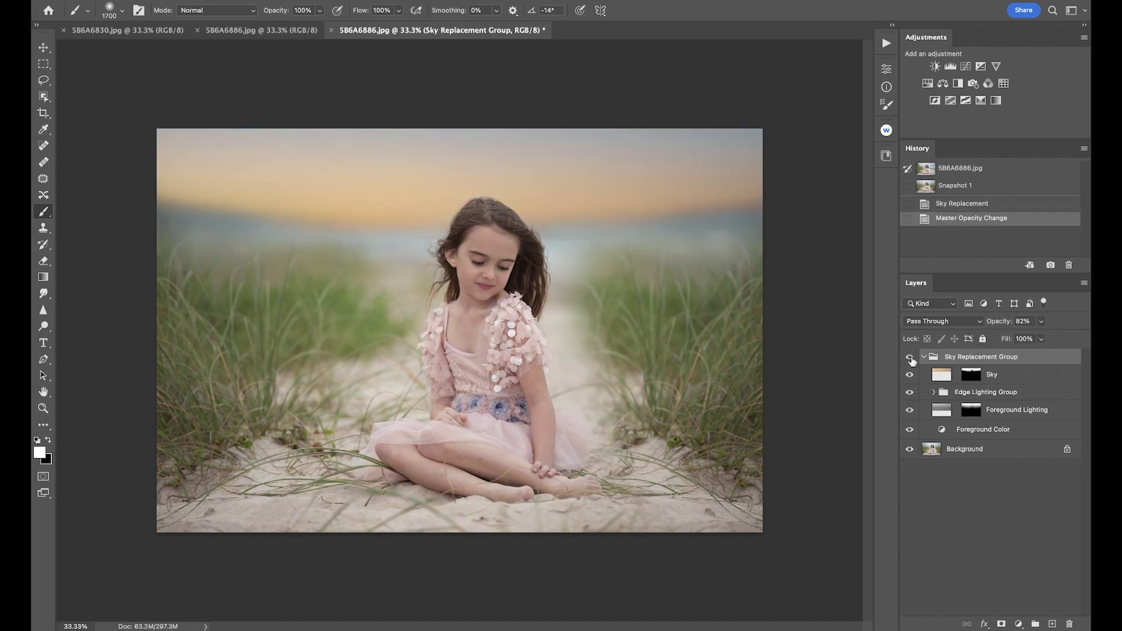
left_click(1041, 322)
left_click(1036, 339)
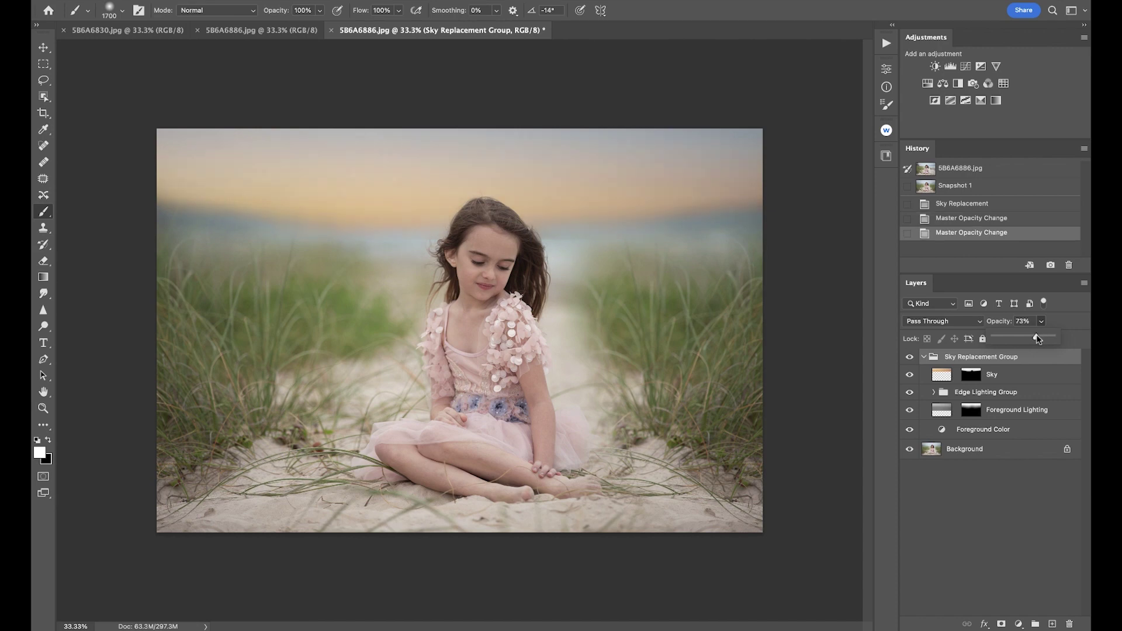
Switch the Sky Replacement Group's visibility off and on repeatedly to compare the portrait with and without the new sky
left_click(910, 357)
left_click(911, 357)
left_click(910, 357)
left_click(911, 358)
left_click(911, 357)
left_click(910, 358)
left_click(910, 358)
left_click(911, 358)
left_click(910, 358)
left_click(911, 358)
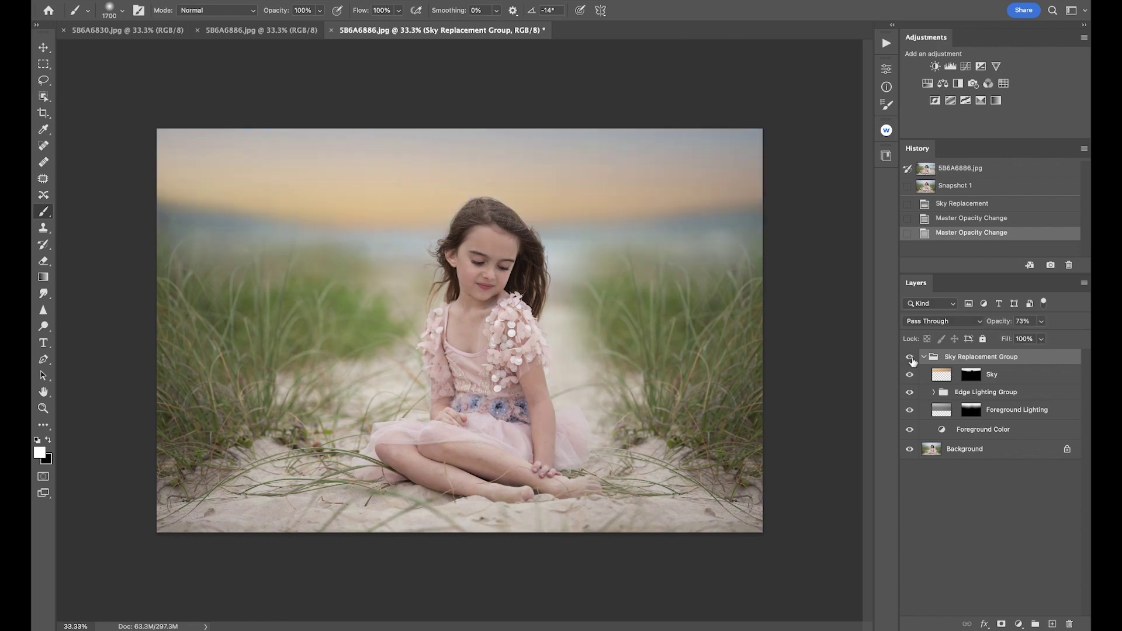
Save a history snapshot of the replaced sky and flatten the image
left_click(1050, 265)
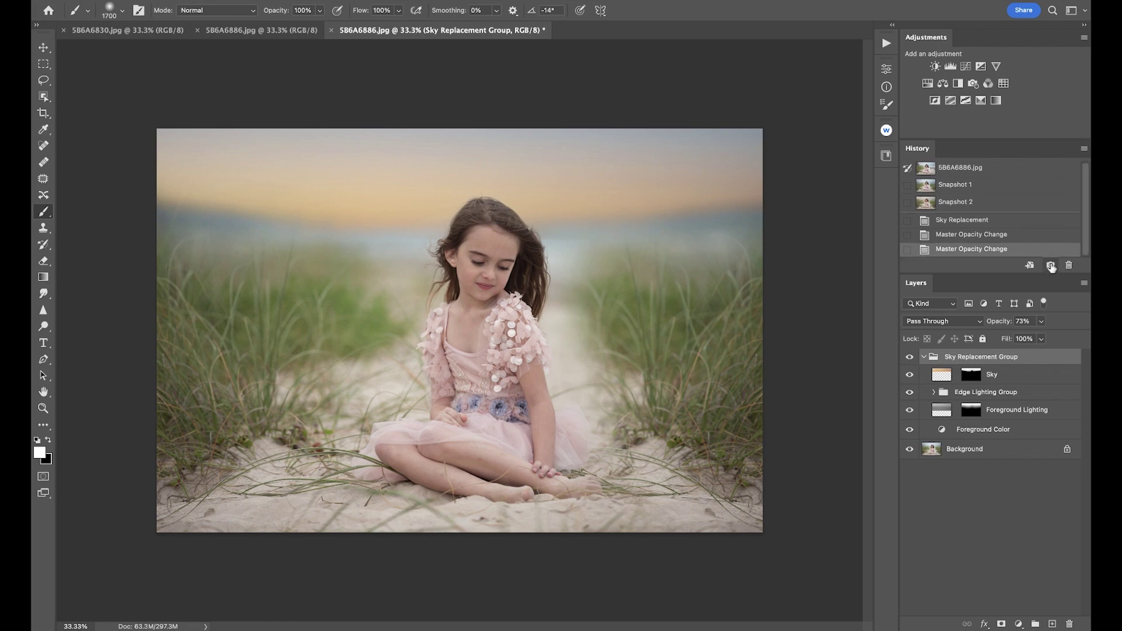
key("super+shift+e")
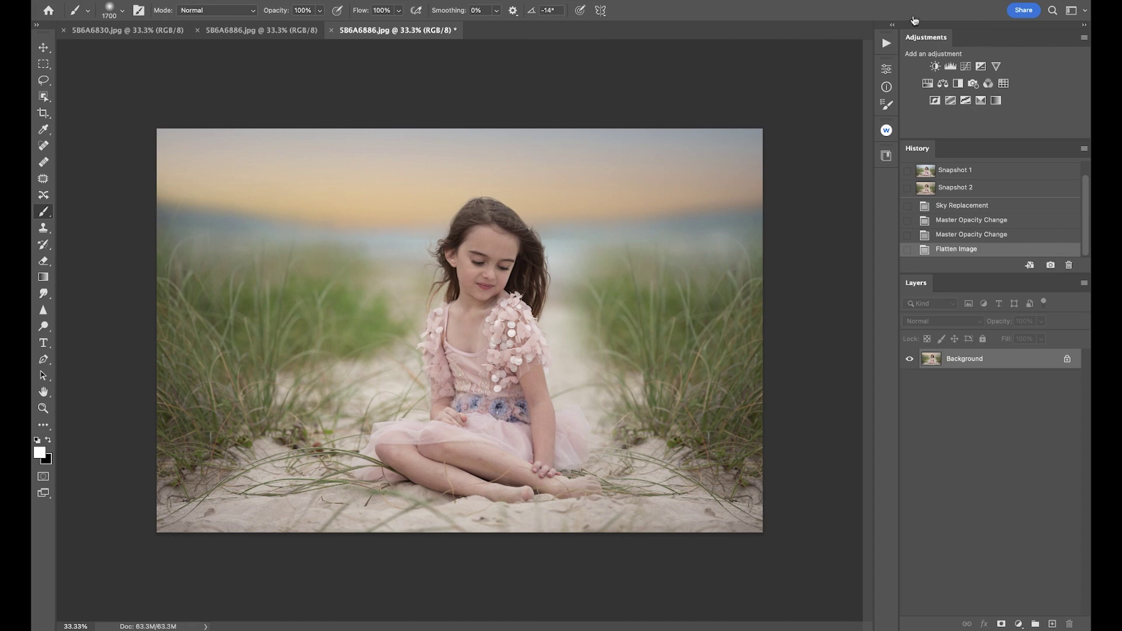
Run the Painterly Perfect Smoother action from the expanded GTG Painterly Portrait collection that contains the Beginning Brushes
left_click(891, 42)
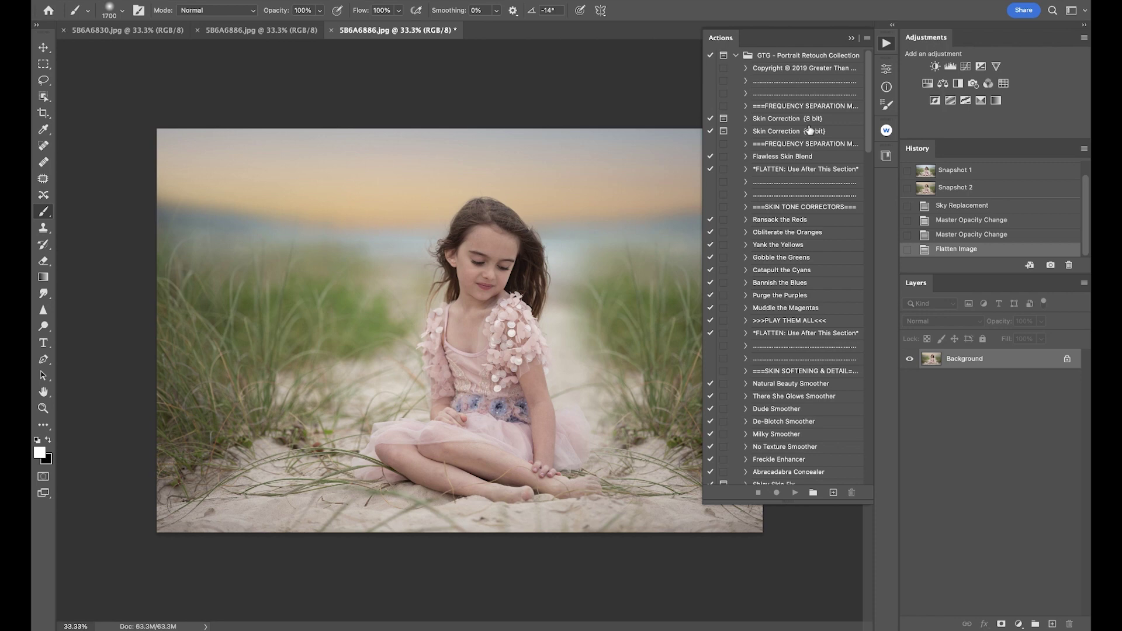
key("ctrl+plus")
key("ctrl+plus")
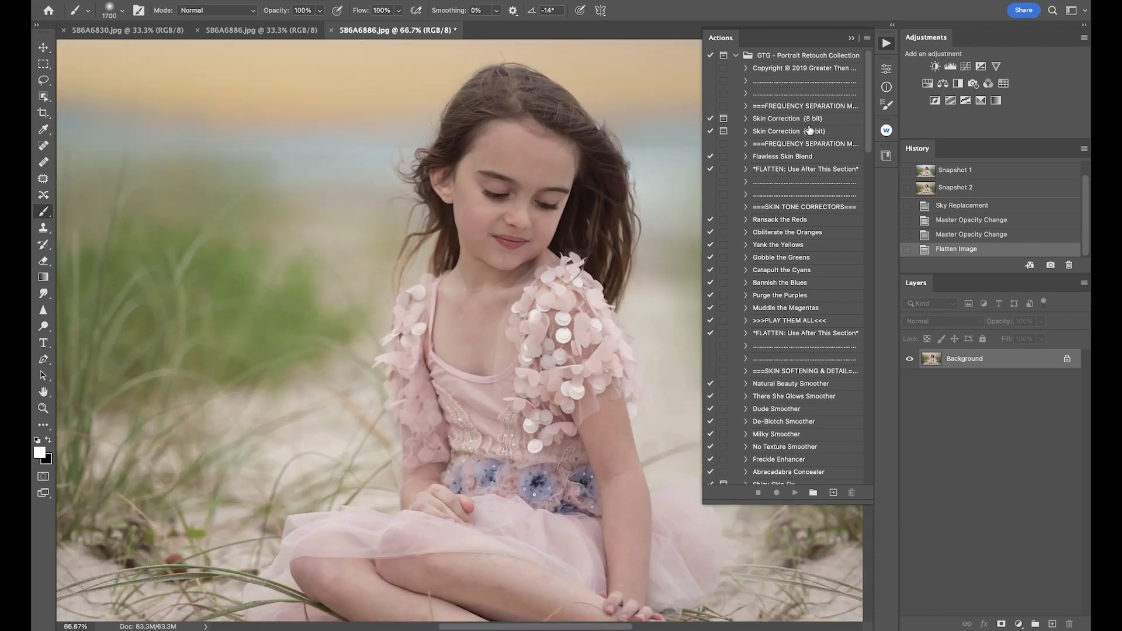
left_click(735, 55)
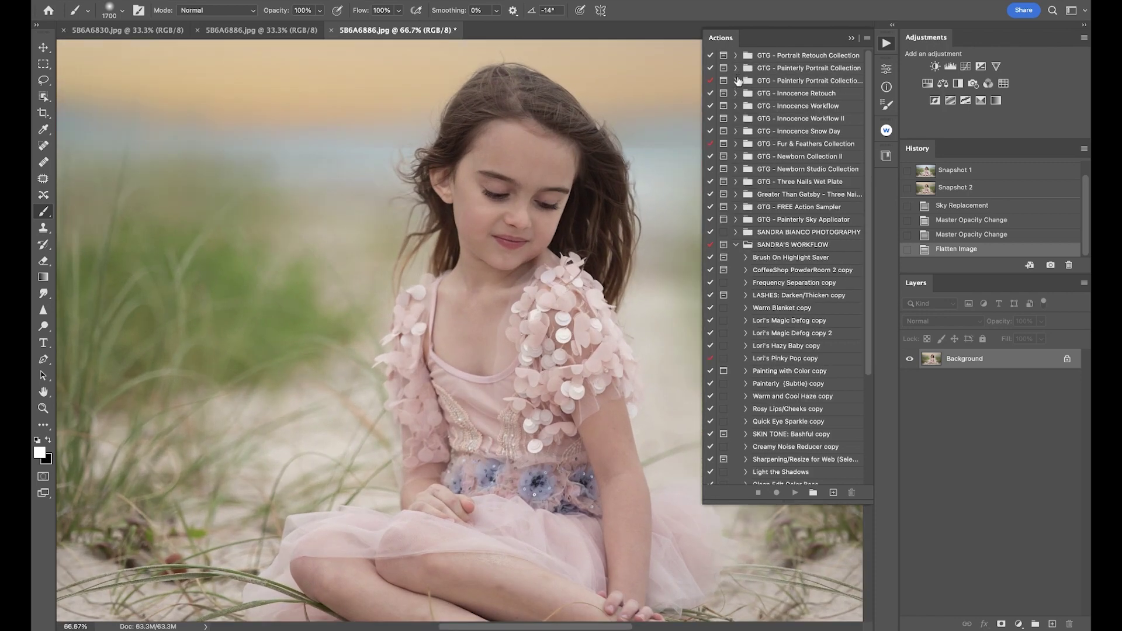
left_click(736, 80)
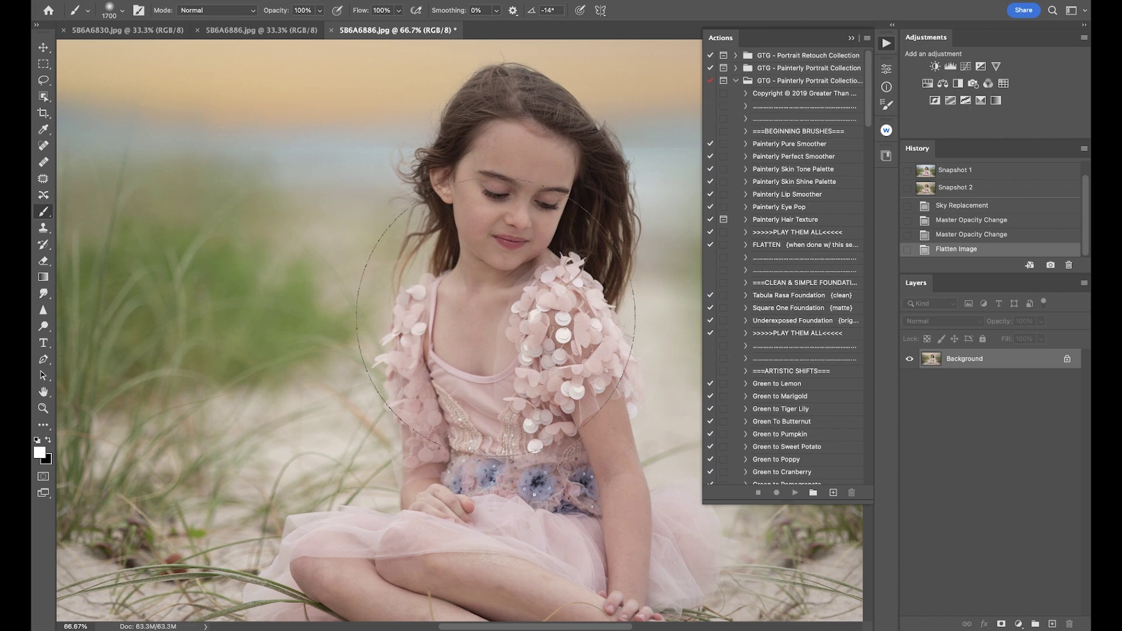
left_click(793, 157)
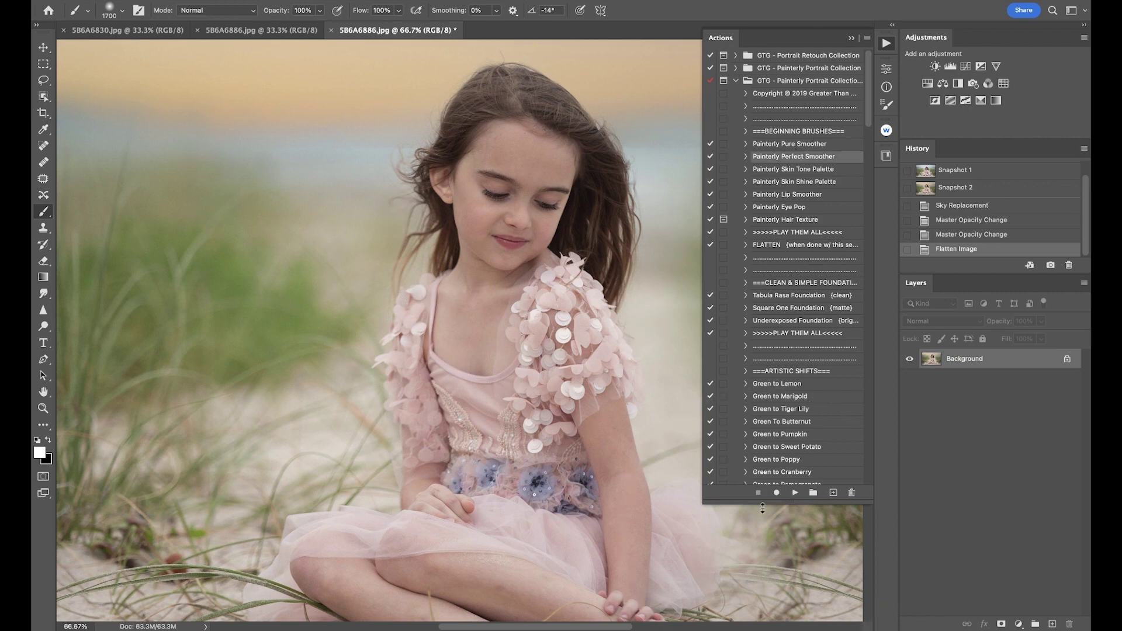
left_click(794, 494)
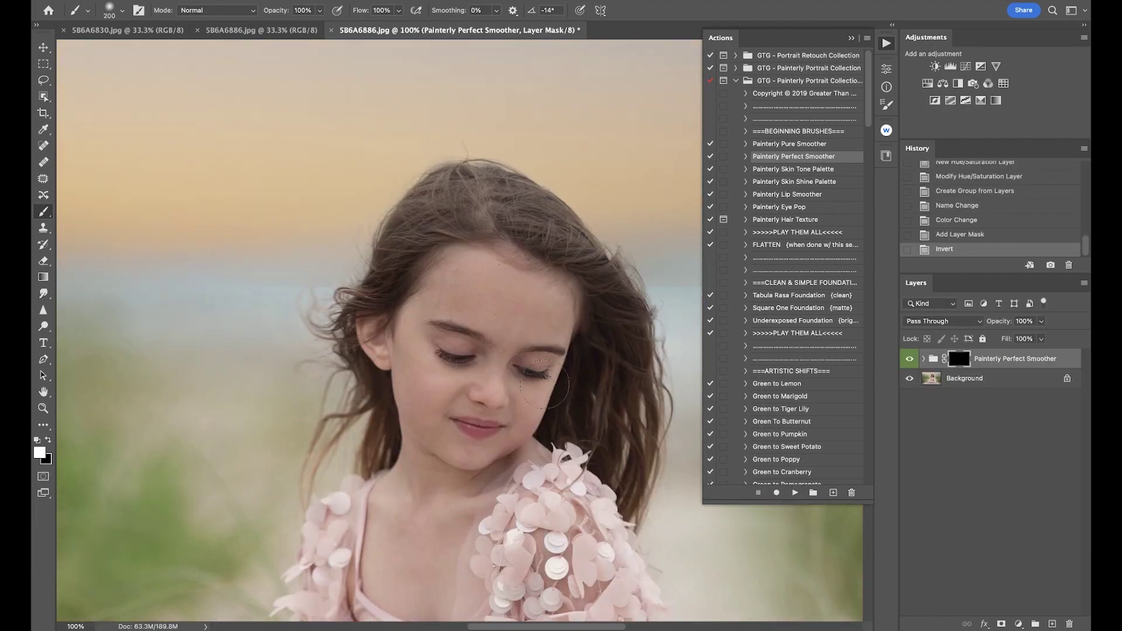
Paint white on the Painterly Perfect Smoother mask over the girl's forehead, nose bridge and cheeks, reducing the brush size for small areas
key("bracketleft")
key("bracketleft")
left_click_drag(537, 300, 477, 302)
key("bracketleft")
key("bracketleft")
key("bracketleft")
key("bracketleft")
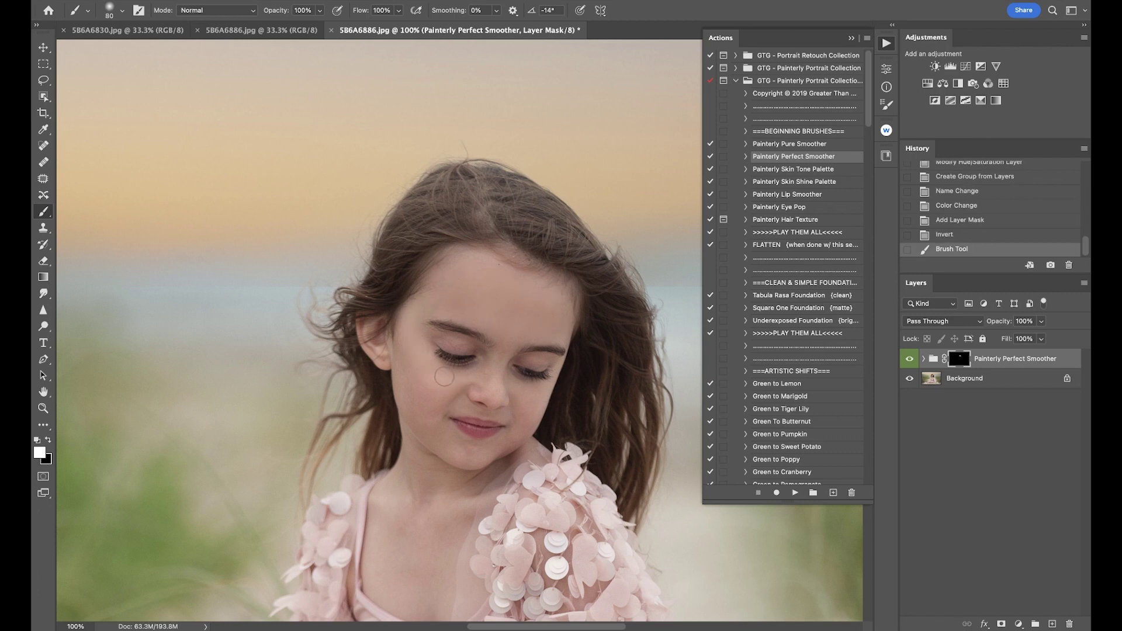
left_click(497, 358)
left_click_drag(524, 424, 517, 409)
mouse_move(429, 402)
left_mouse_down()
mouse_move(437, 436)
mouse_move(413, 407)
mouse_move(463, 460)
mouse_move(497, 412)
left_mouse_up()
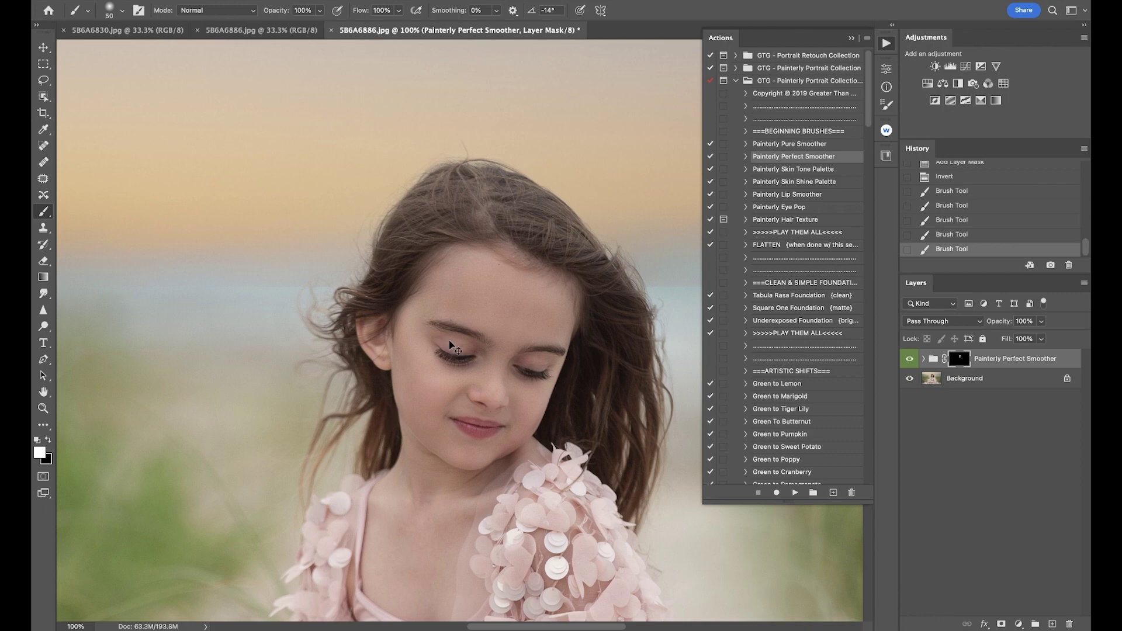
Brush the smoothing effect onto the girl's eyelid and the skin beside her eye with a 50-pixel brush
key("super+minus")
key("super+minus")
key("super+plus")
key("super+plus")
key("super+plus")
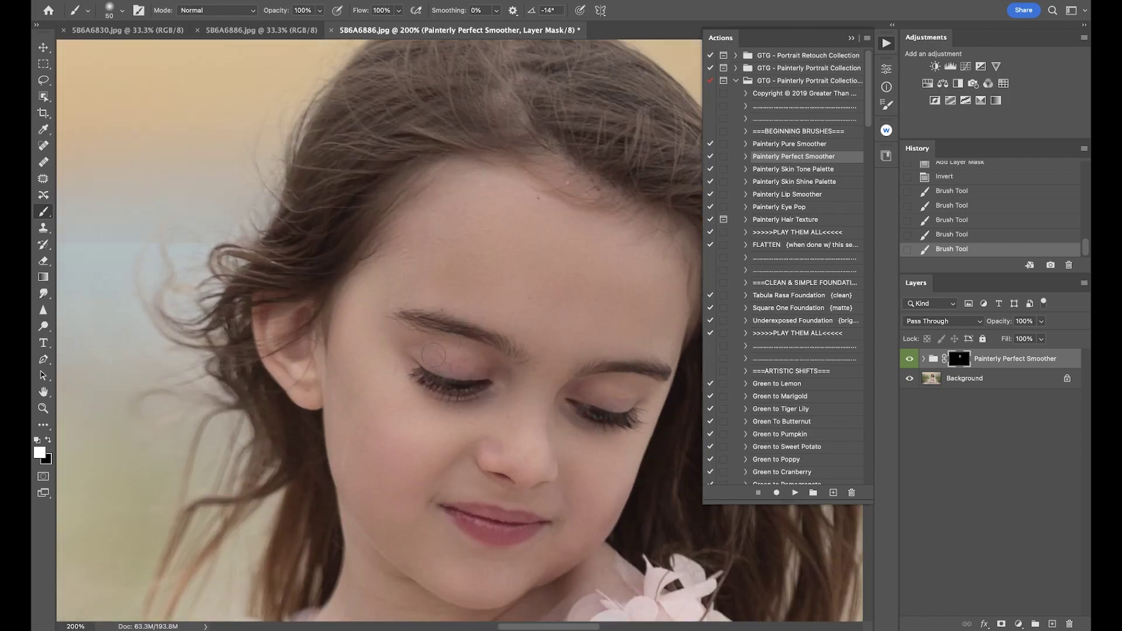
left_click(430, 356)
left_click(384, 367)
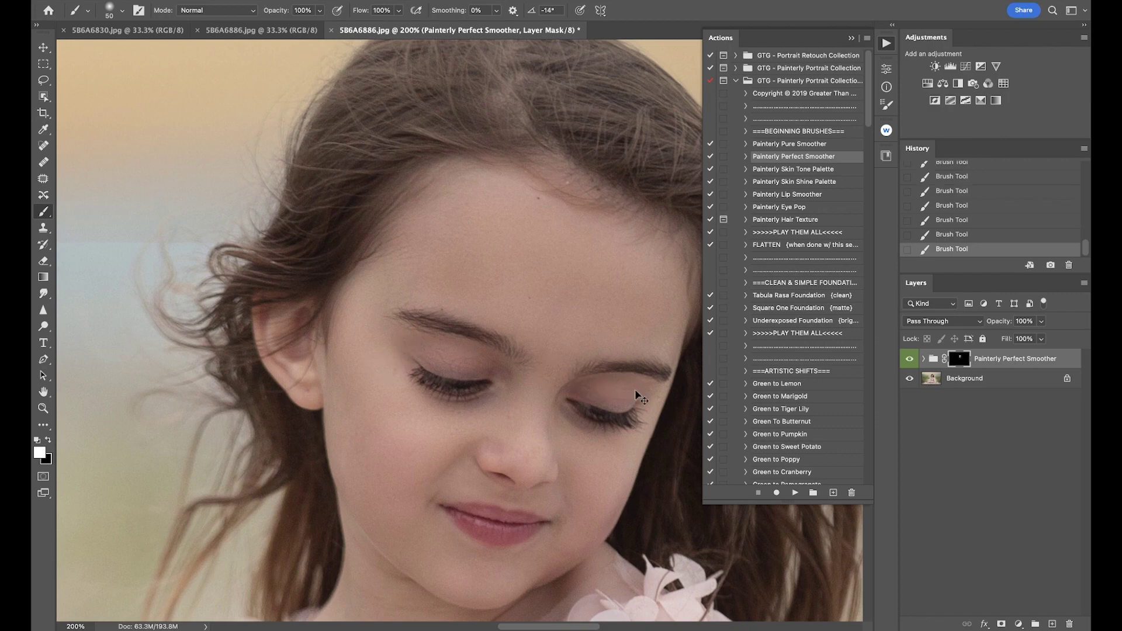
Enlarge the brush to 175 pixels and paint the smoothing over the girl's chest, arm and legs
scroll(640, 393, "down", 4)
scroll(537, 484, "up", 2)
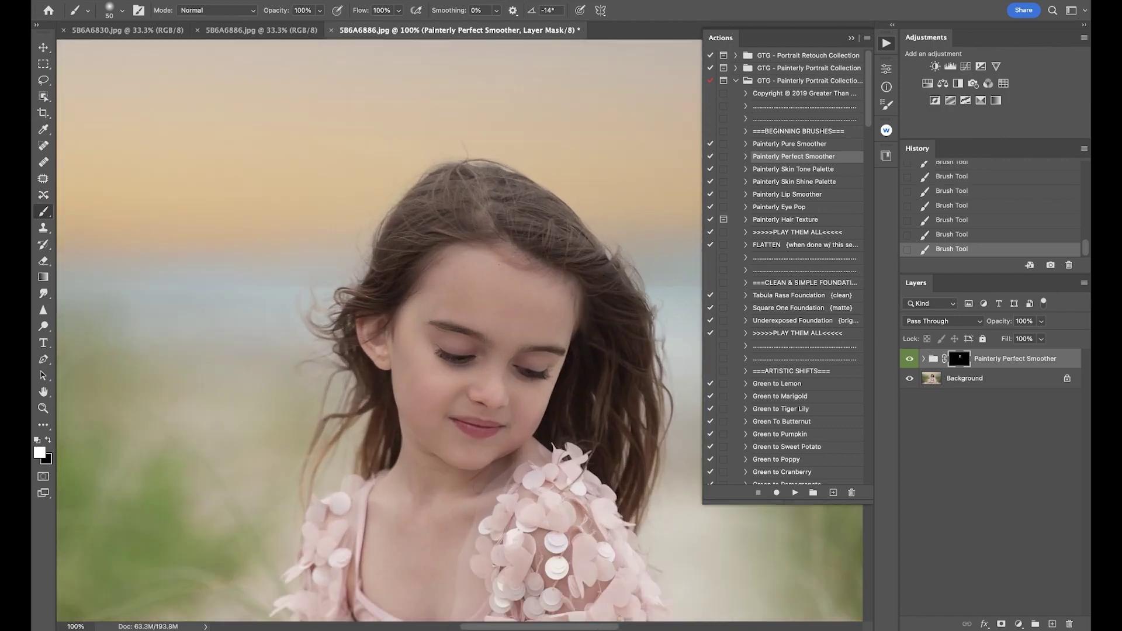
key("bracketright")
key("bracketright")
key("bracketright")
key("bracketright")
key("bracketright")
key("bracketright")
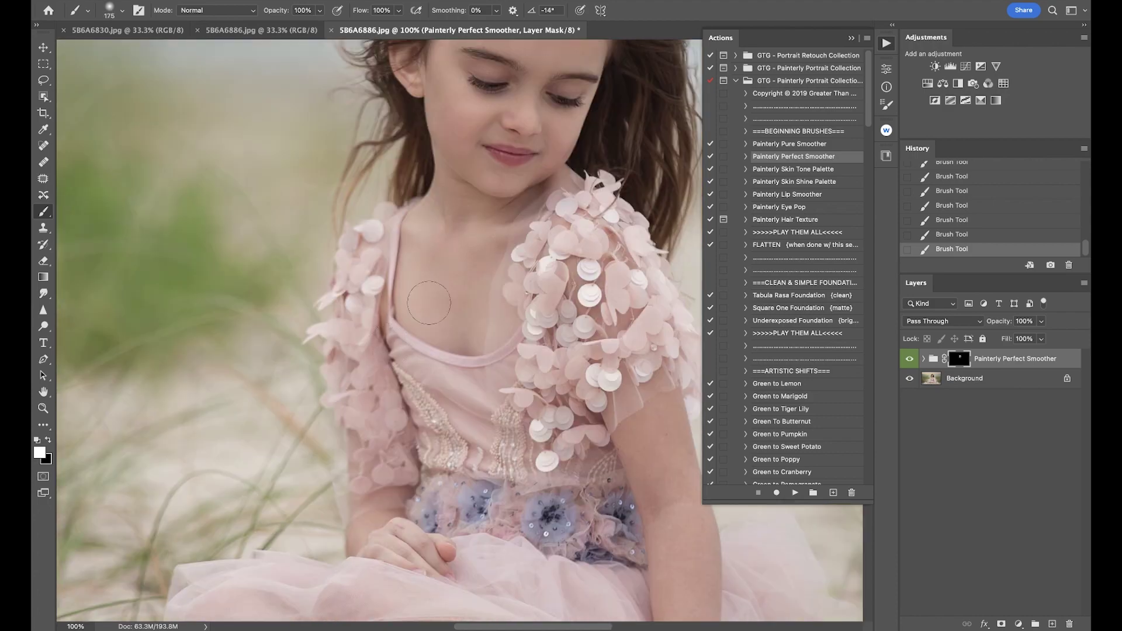
scroll(447, 309, "right", 5)
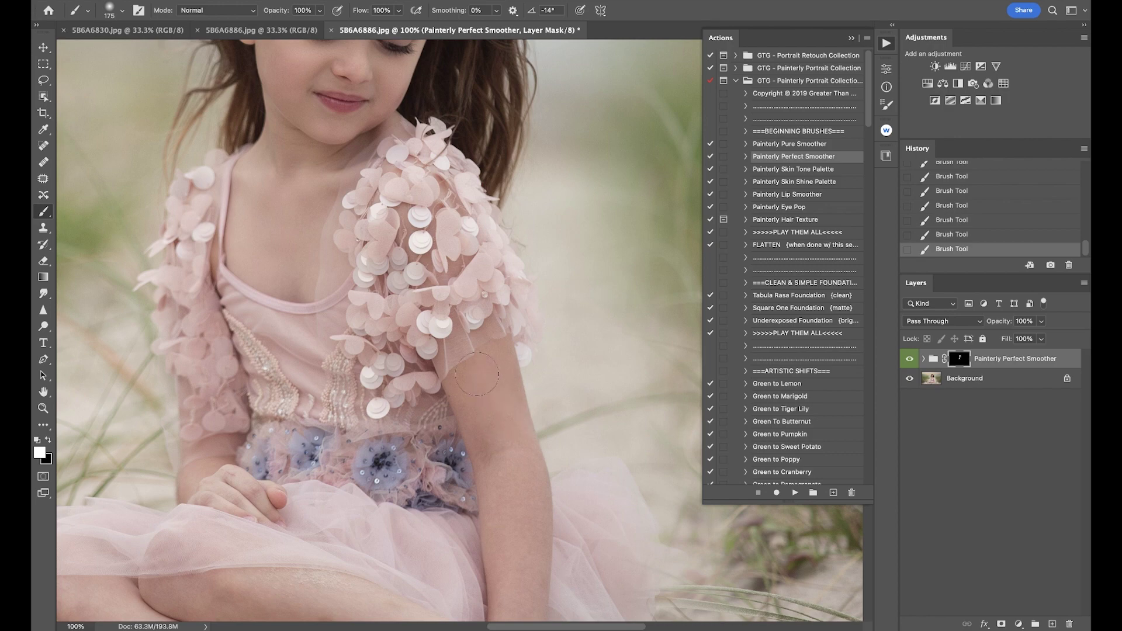
scroll(480, 437, "down", 3)
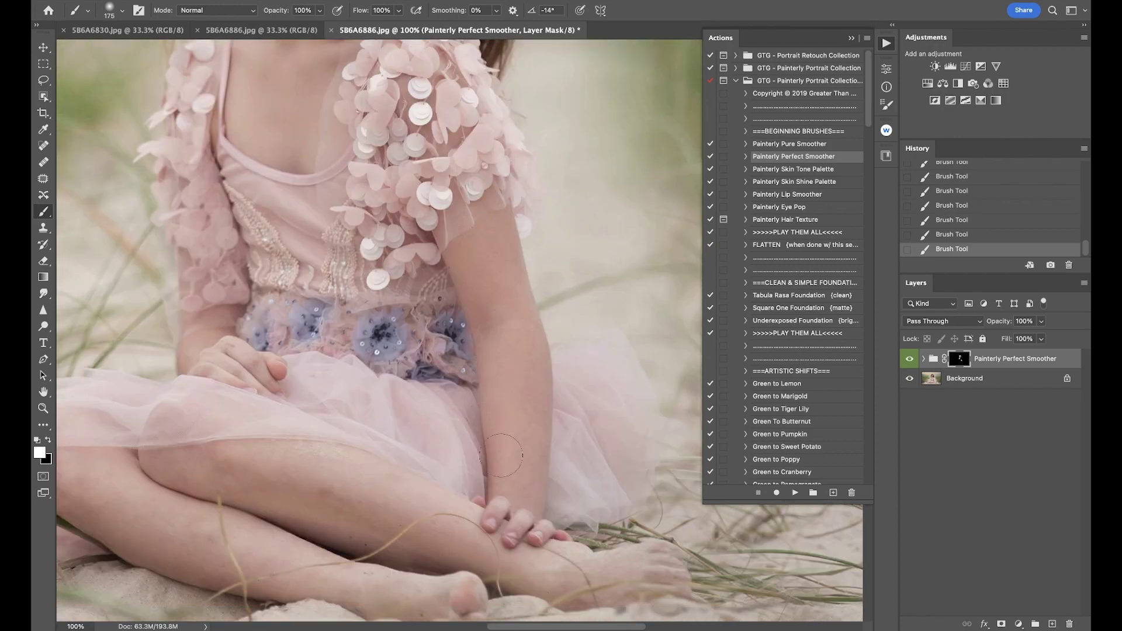
scroll(287, 453, "down", 2)
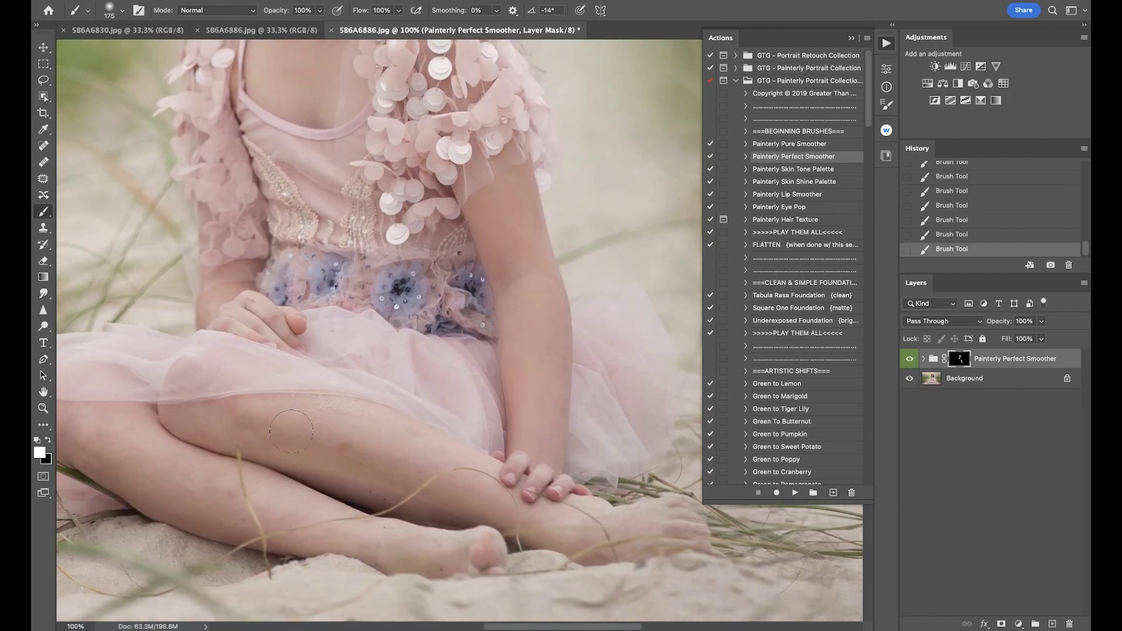
mouse_move(275, 444)
left_mouse_down()
mouse_move(401, 458)
mouse_move(397, 440)
mouse_move(496, 506)
left_mouse_up()
scroll(518, 502, "left", 5)
mouse_move(473, 511)
left_mouse_down()
mouse_move(491, 494)
mouse_move(661, 526)
left_mouse_up()
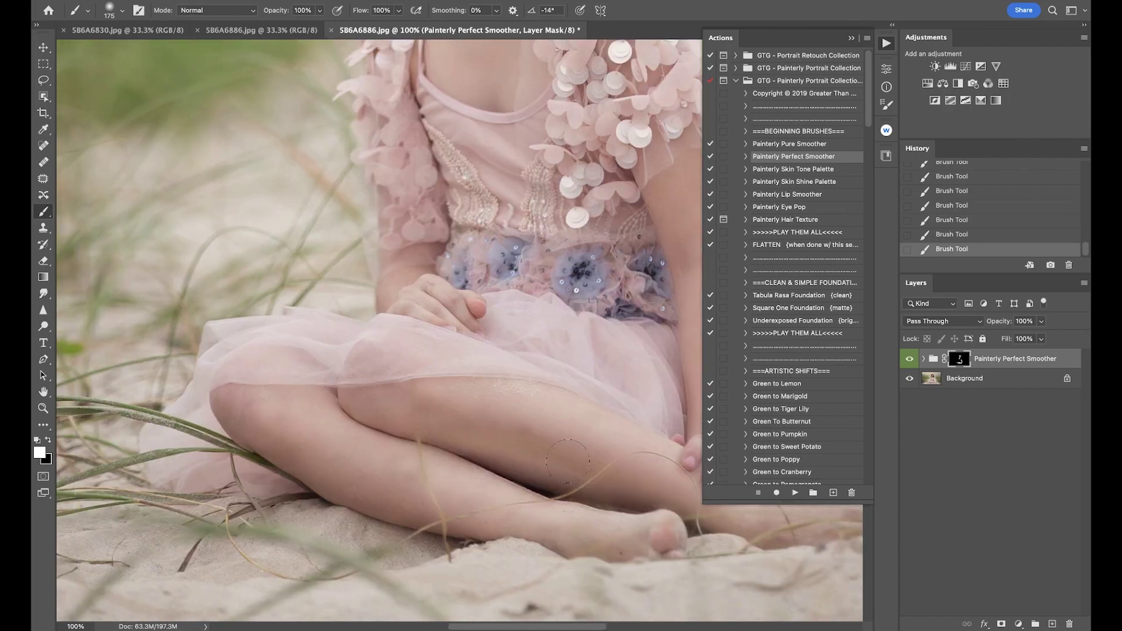
Reduce the Painterly Perfect Smoother group's opacity to 72% and compare the portrait with the group hidden and shown
key("super+minus")
key("super+minus")
left_click_drag(685, 167, 658, 353)
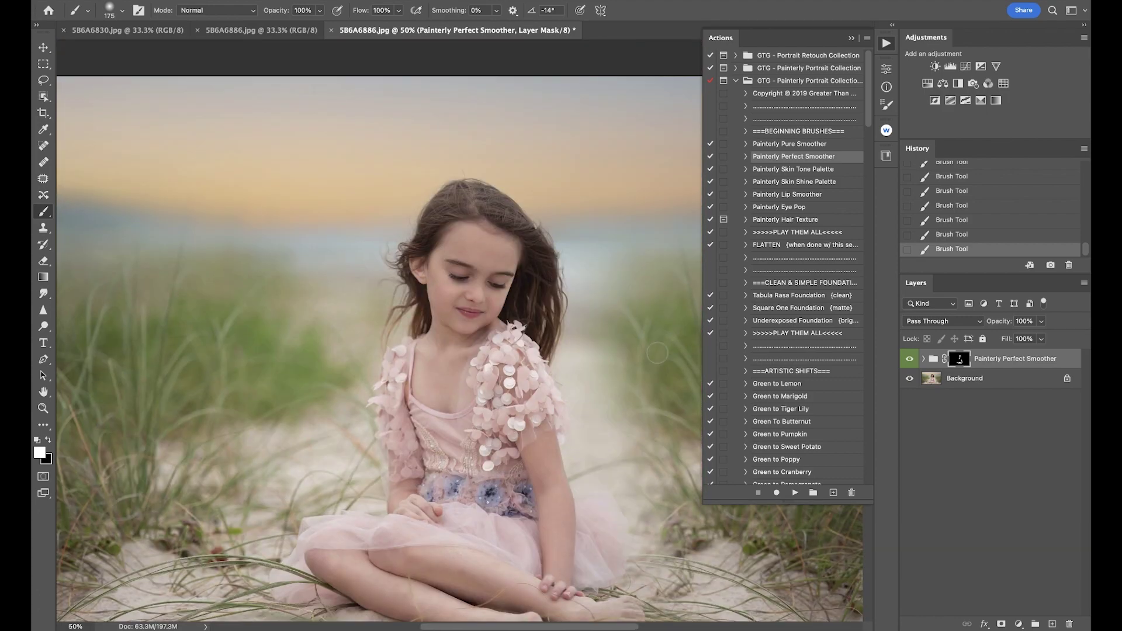
left_click(1041, 320)
left_click(1027, 337)
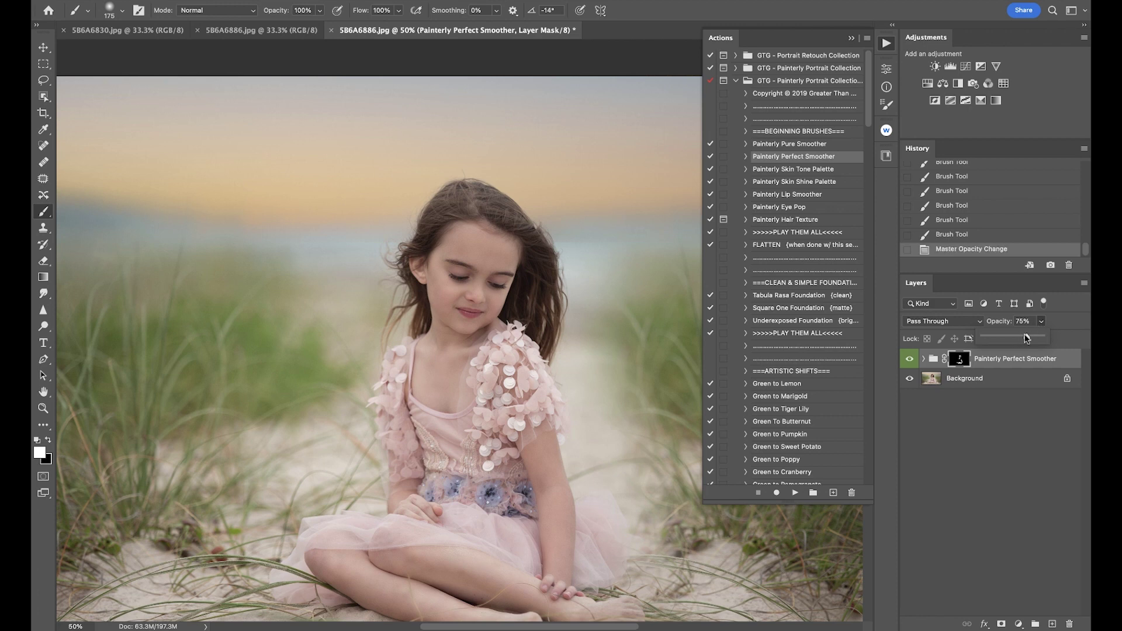
left_click(909, 359)
left_click(909, 359)
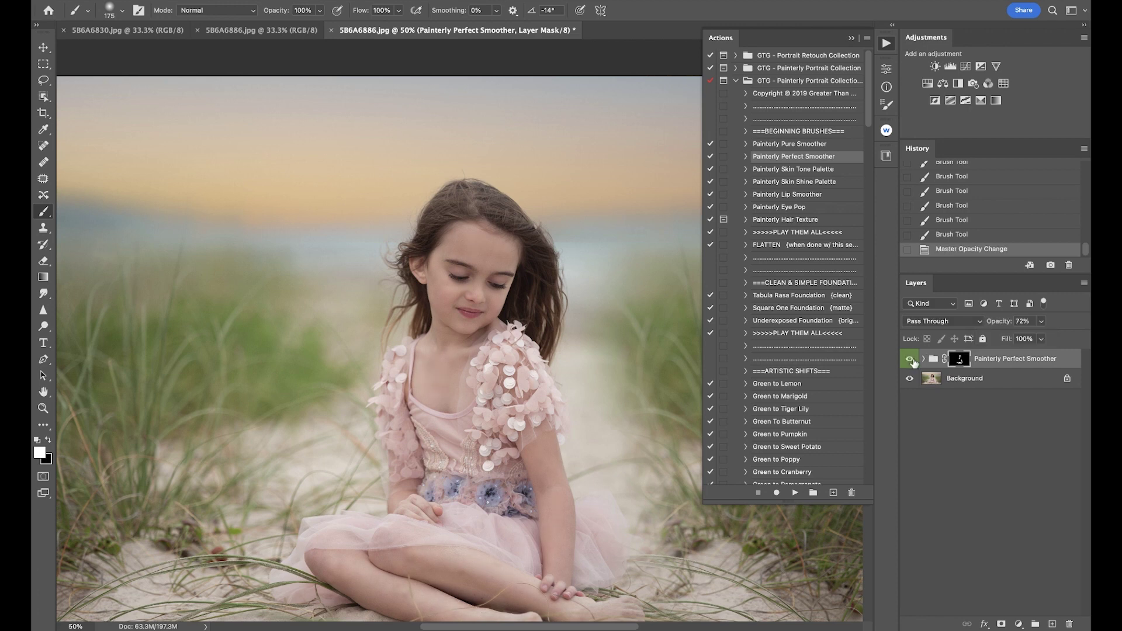
Run the Painterly Skin Tone Palette action and paint Painterly Tone 1 over the girl's skin with a 600-pixel brush
left_click(805, 170)
left_click(795, 493)
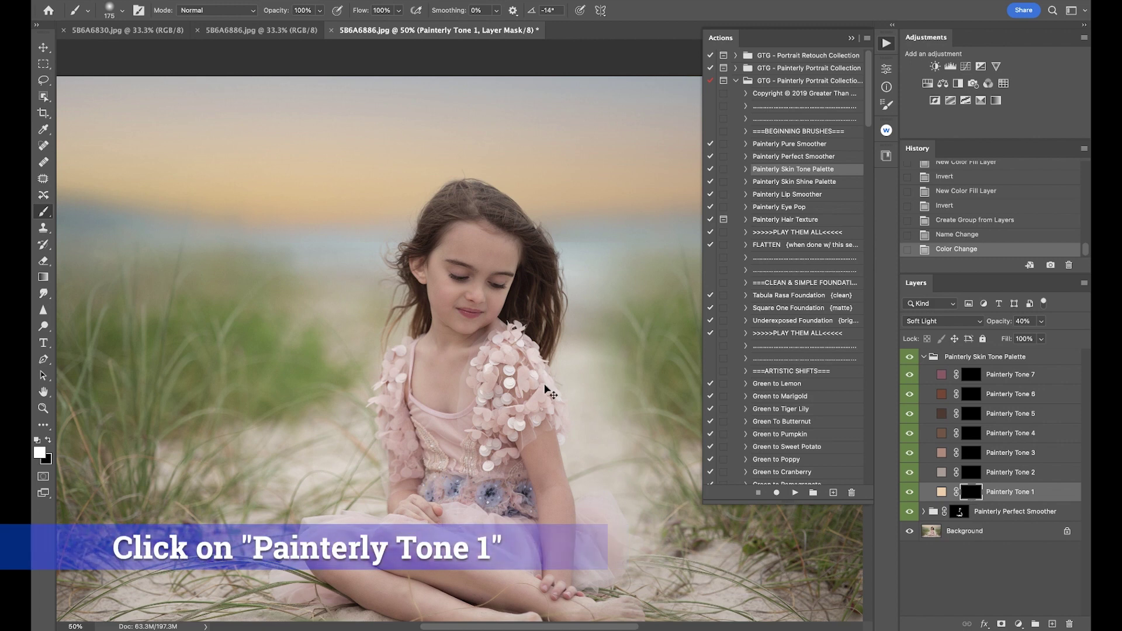
key("super+plus")
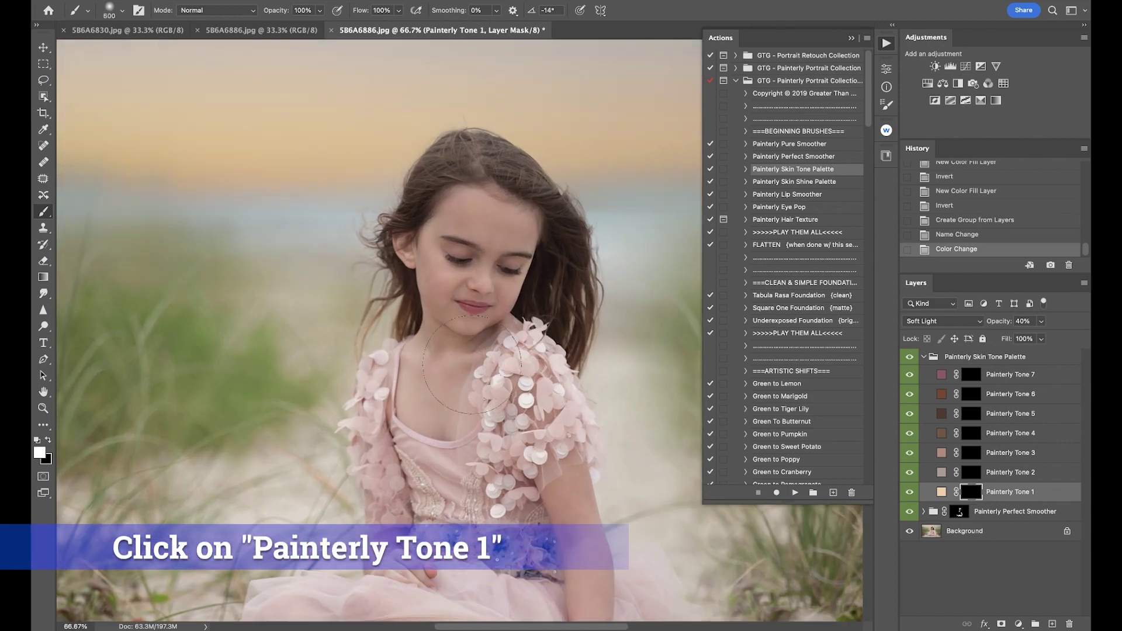
key("bracketright")
key("bracketright")
key("bracketright")
key("bracketright")
key("bracketright")
key("bracketright")
key("bracketright")
key("bracketright")
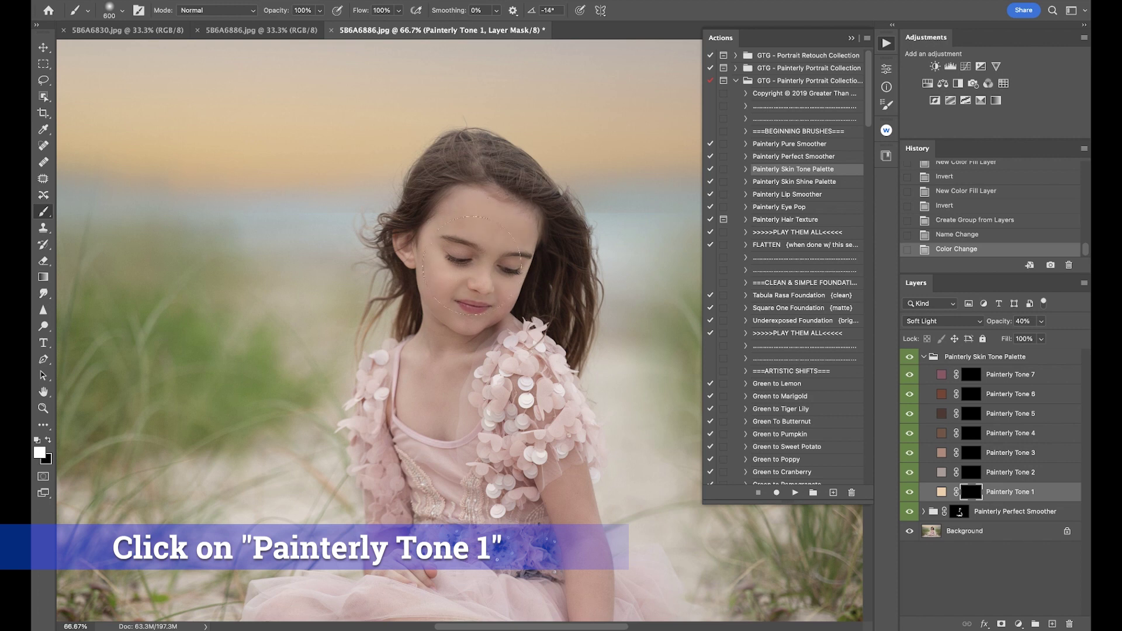
mouse_move(440, 435)
left_mouse_down()
mouse_move(445, 447)
mouse_move(476, 409)
mouse_move(476, 301)
mouse_move(469, 350)
left_mouse_up()
scroll(468, 350, "down", 5)
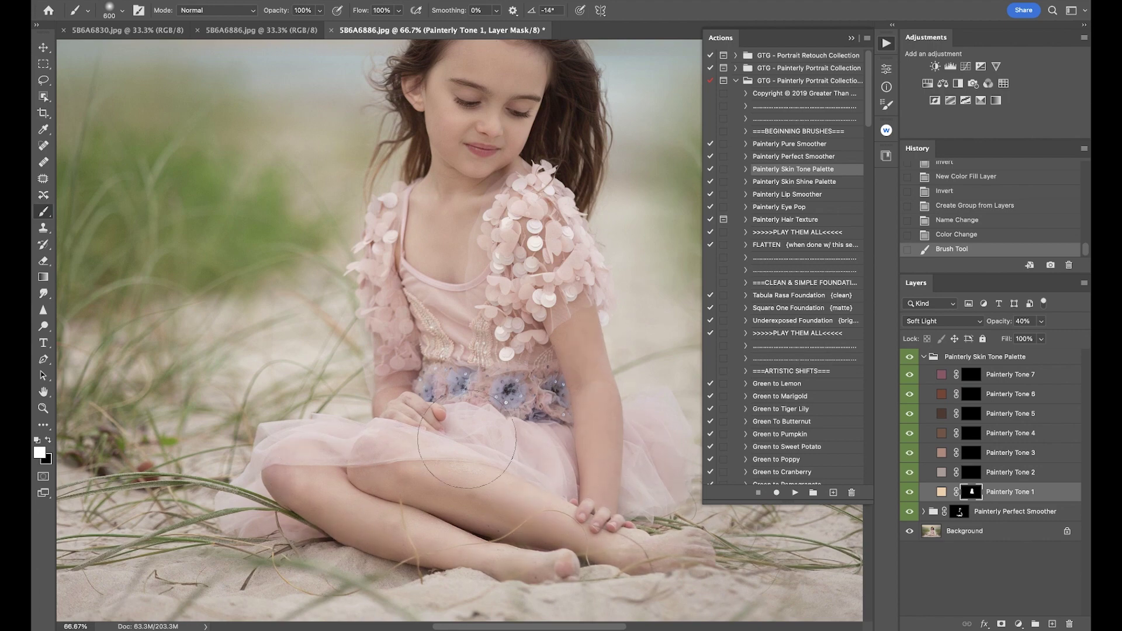
left_click(475, 262)
Compare the portrait with Painterly Tone 1 hidden and shown, and reduce that layer's opacity to 21%
key("ctrl+minus")
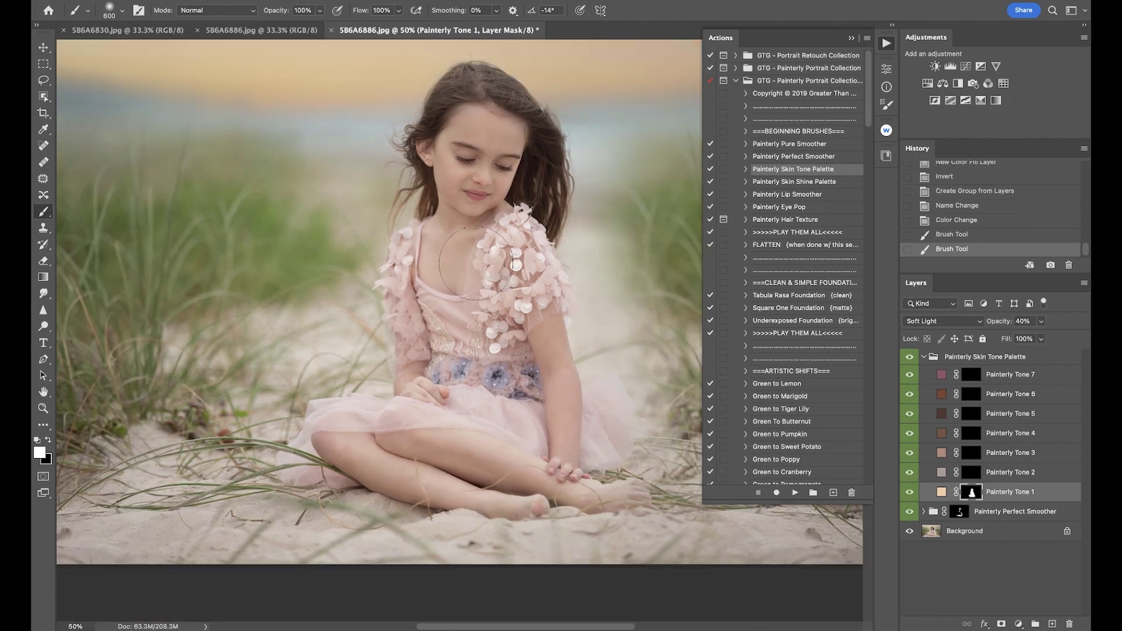
key("ctrl+minus")
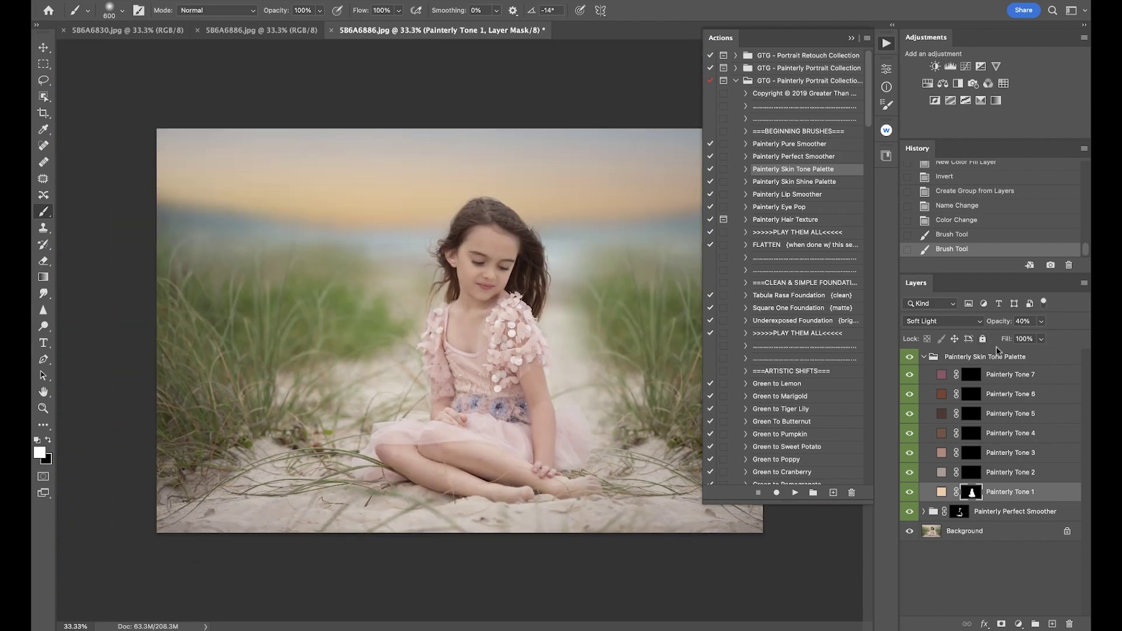
left_click(915, 495)
left_click(914, 495)
left_click(915, 494)
left_click_drag(1041, 322, 1030, 339)
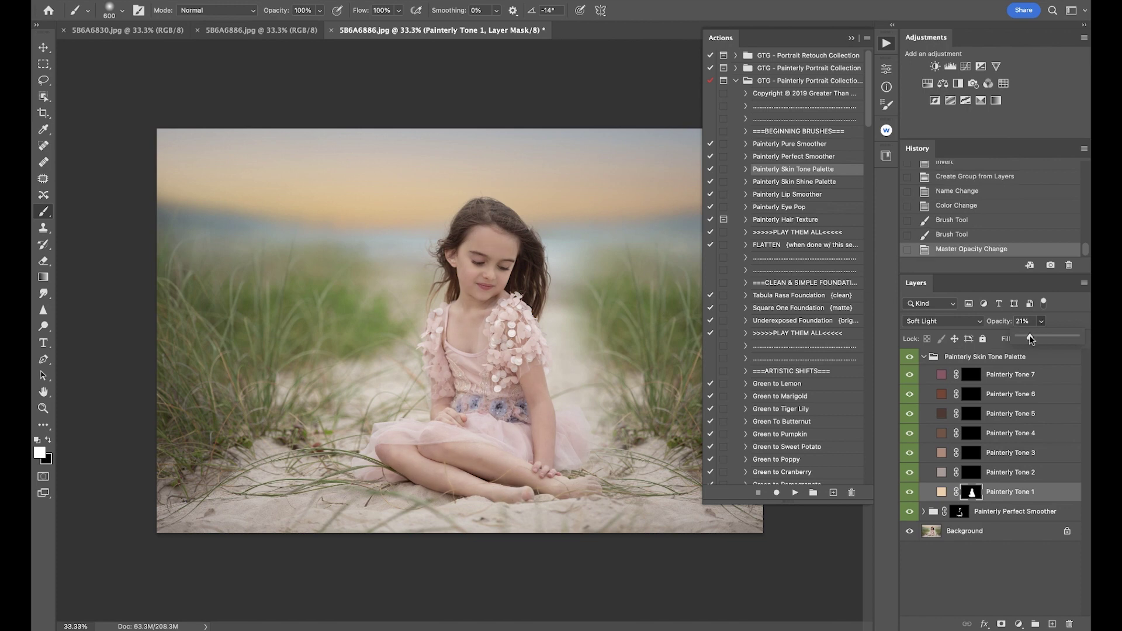
Paint Painterly Tone 7 onto the girl's cheeks, using a 175-pixel brush for the near cheek and 125 pixels for the far one
left_click(969, 380)
key("ctrl+plus")
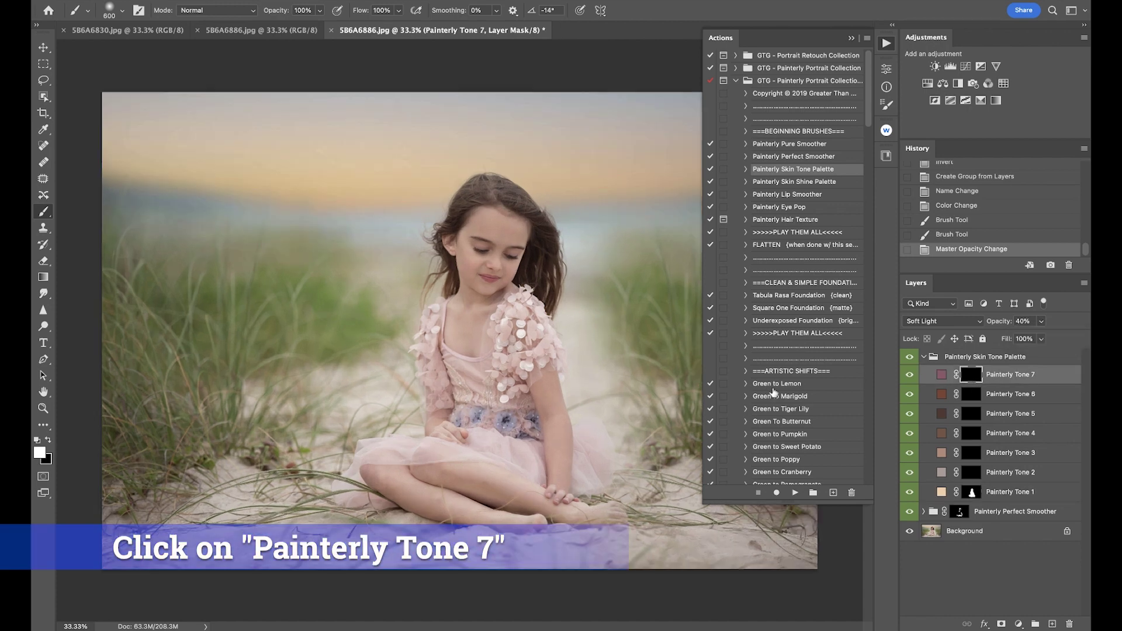
key("ctrl+plus")
key("bracketleft")
key("bracketleft")
key("bracketleft")
key("bracketleft")
key("bracketleft")
key("bracketleft")
left_click_drag(475, 218, 471, 208)
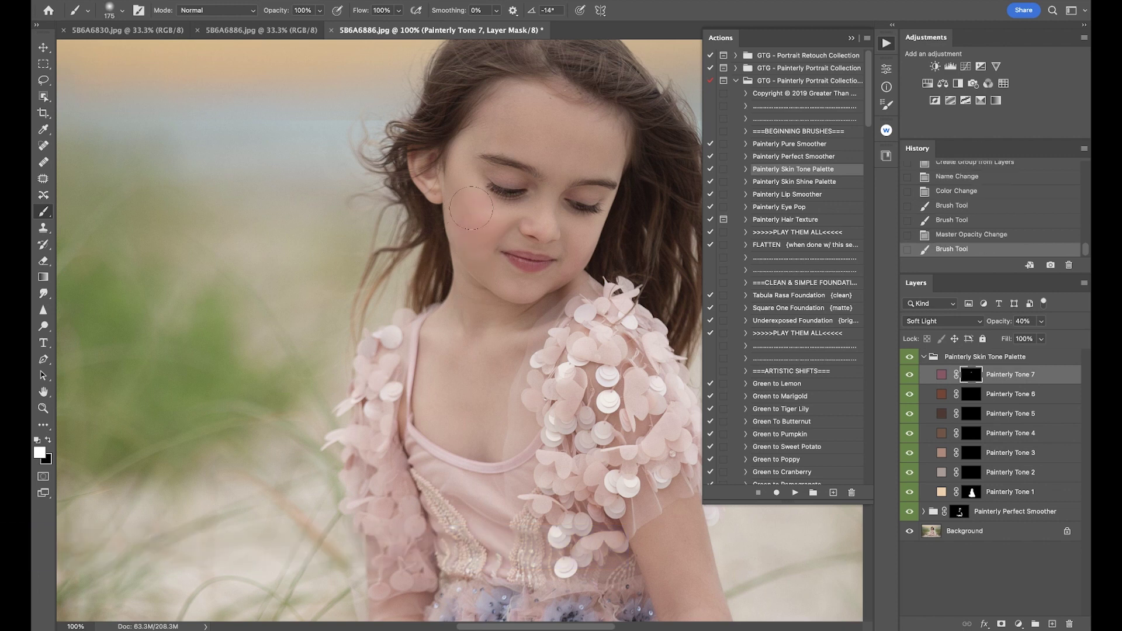
key("bracketleft")
key("bracketleft")
left_click(581, 247)
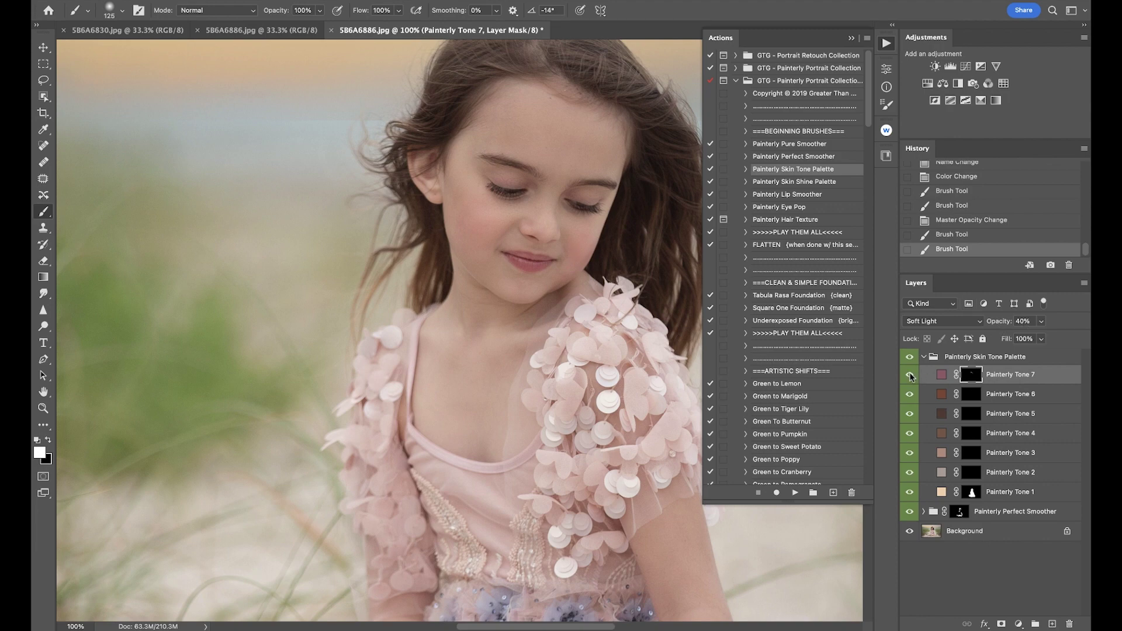
Check the skin tone effect on the wider portrait by toggling its visibility, and flatten the image
key("super+minus")
key("super+minus")
left_click(910, 358)
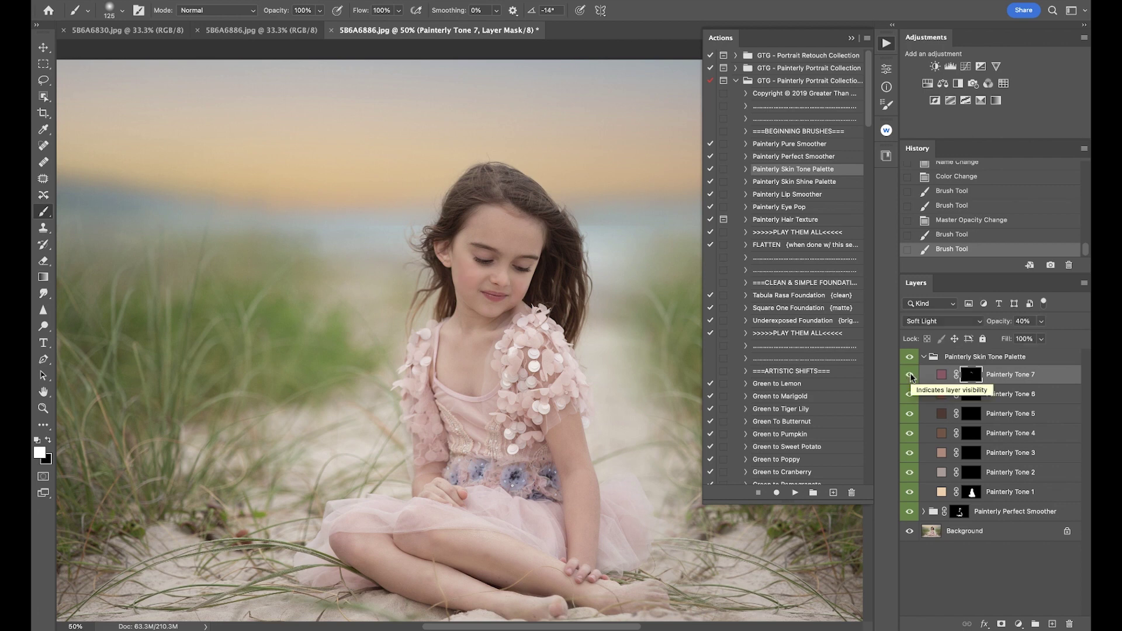
key("super+shift+f")
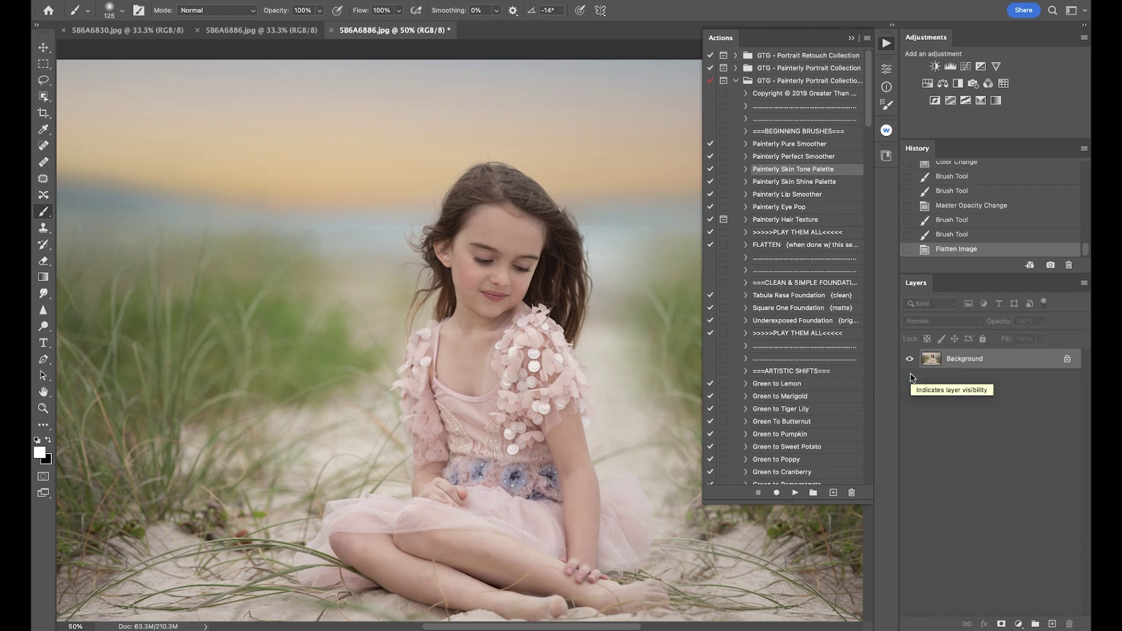
Run the Painterly Skin Shine Palette action and paint Golden Skin Shine over the girl's face and chest with a 400-pixel brush
left_click(816, 185)
left_click(794, 492)
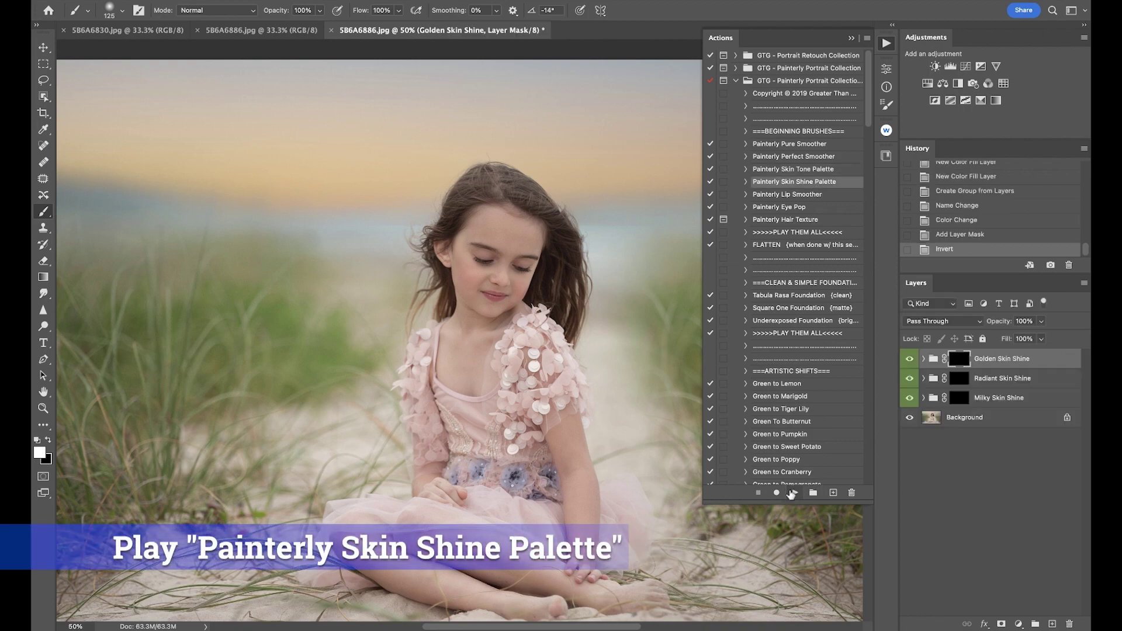
key("ctrl+1")
scroll(596, 454, "up", 2)
scroll(596, 454, "right", 2)
key("]")
key("]")
key("]")
key("bracketright")
key("bracketright")
key("bracketright")
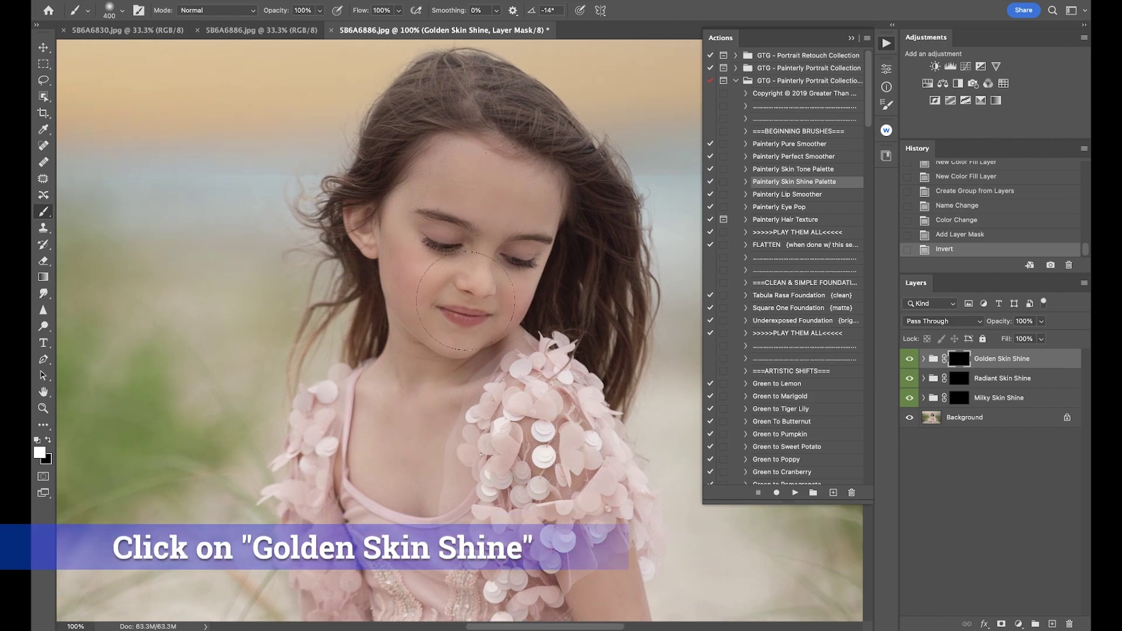
mouse_move(426, 408)
left_mouse_down()
mouse_move(392, 461)
mouse_move(468, 450)
left_mouse_up()
Extend the Golden Skin Shine mask over the girl's arm, hands and legs, and touch up her face
key("ctrl+minus")
mouse_move(528, 433)
left_mouse_down()
mouse_move(551, 445)
mouse_move(543, 579)
left_mouse_up()
scroll(504, 532, "down", 3)
mouse_move(383, 514)
left_mouse_down()
mouse_move(336, 476)
mouse_move(502, 503)
mouse_move(479, 491)
left_mouse_up()
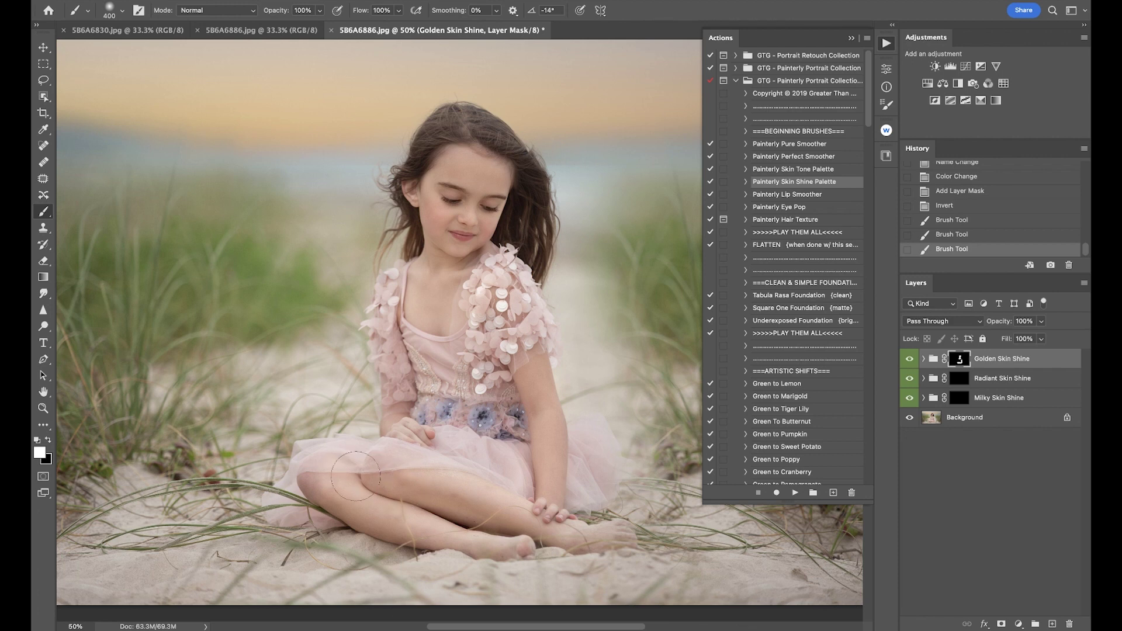
mouse_move(493, 525)
left_mouse_down()
mouse_move(529, 465)
mouse_move(490, 350)
left_mouse_up()
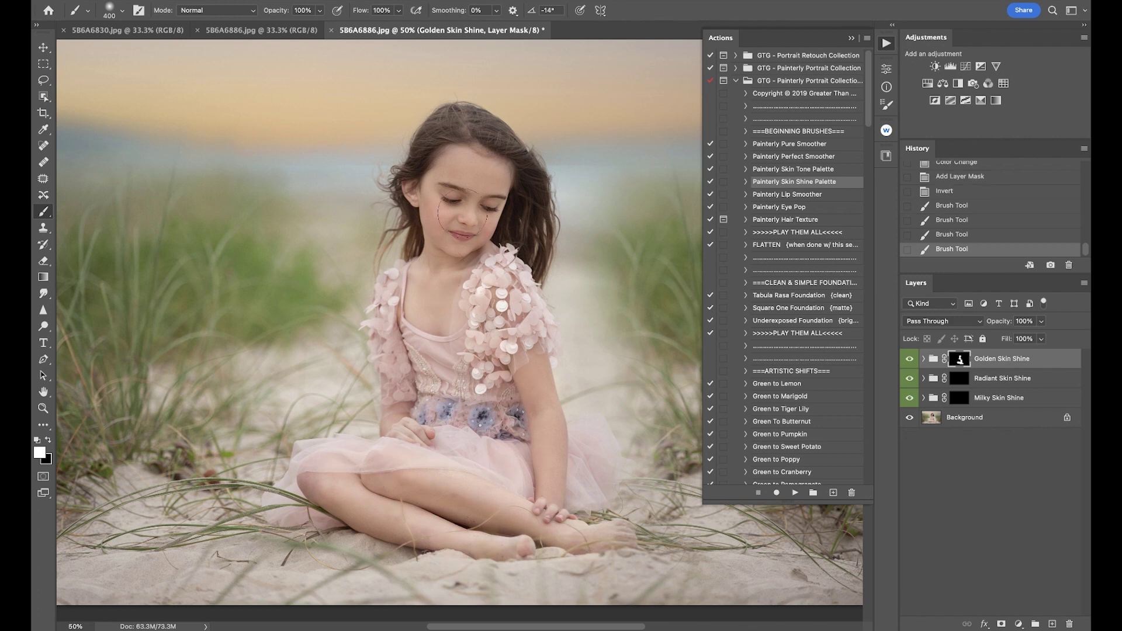
left_click(490, 175)
Compare Golden Skin Shine hidden and shown, reduce its group opacity to 52%, and flatten the image
left_click(909, 359)
left_click(910, 359)
left_click(910, 360)
left_click(910, 360)
left_click(1041, 322)
left_click_drag(1043, 326, 1017, 338)
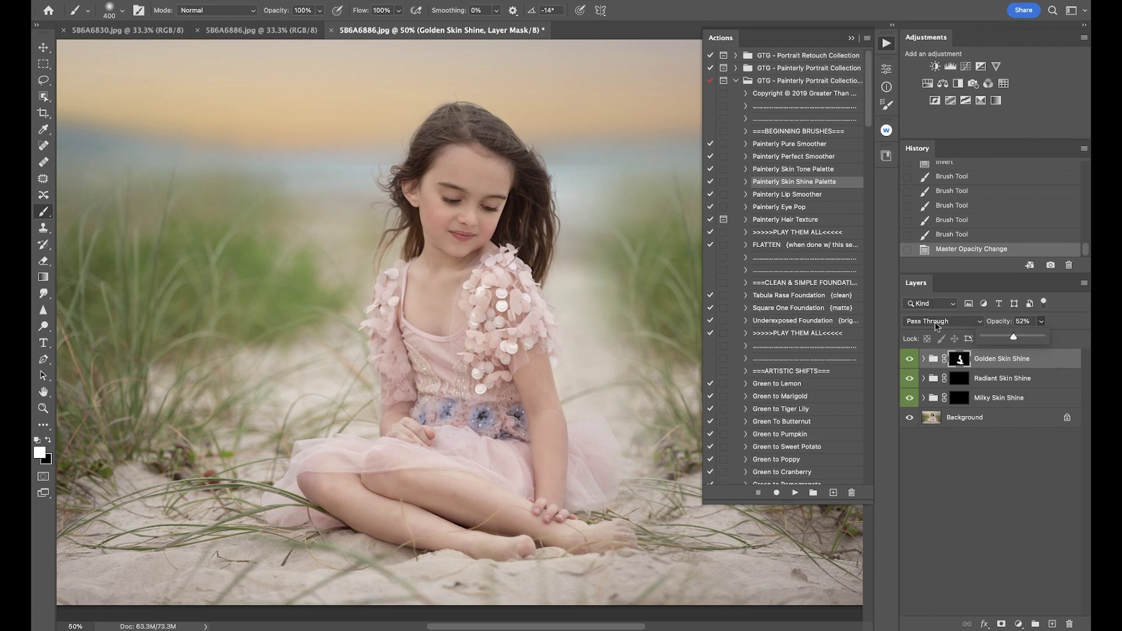
key("super+shift+e")
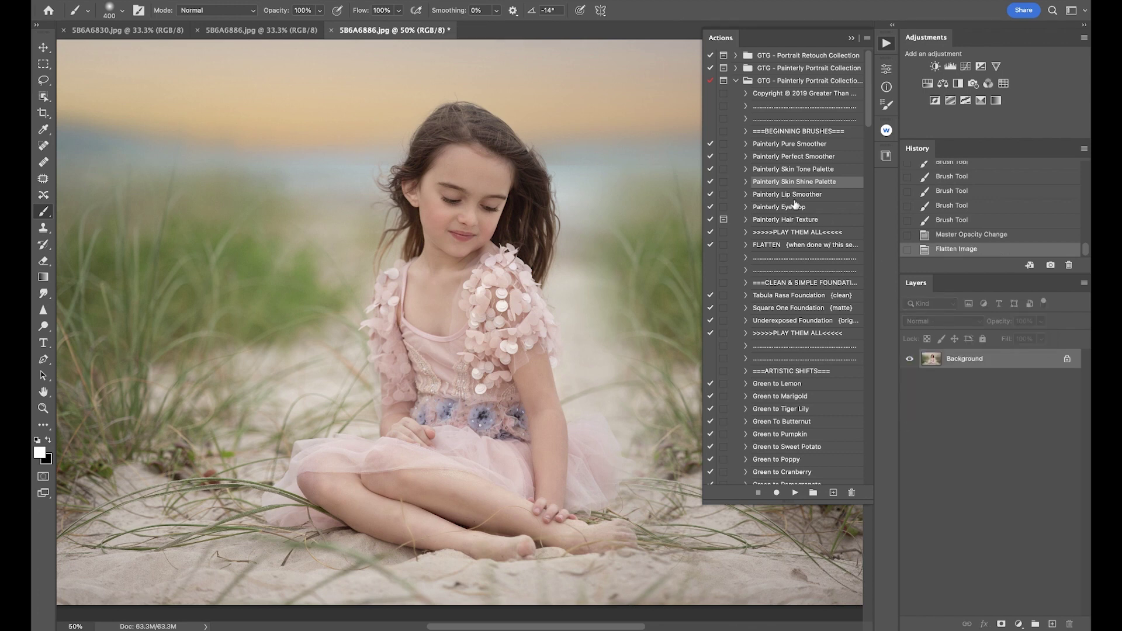
Run the Painterly Lip Smoother action and paint its effect onto the girl's lips with a 15-pixel brush
left_click(796, 197)
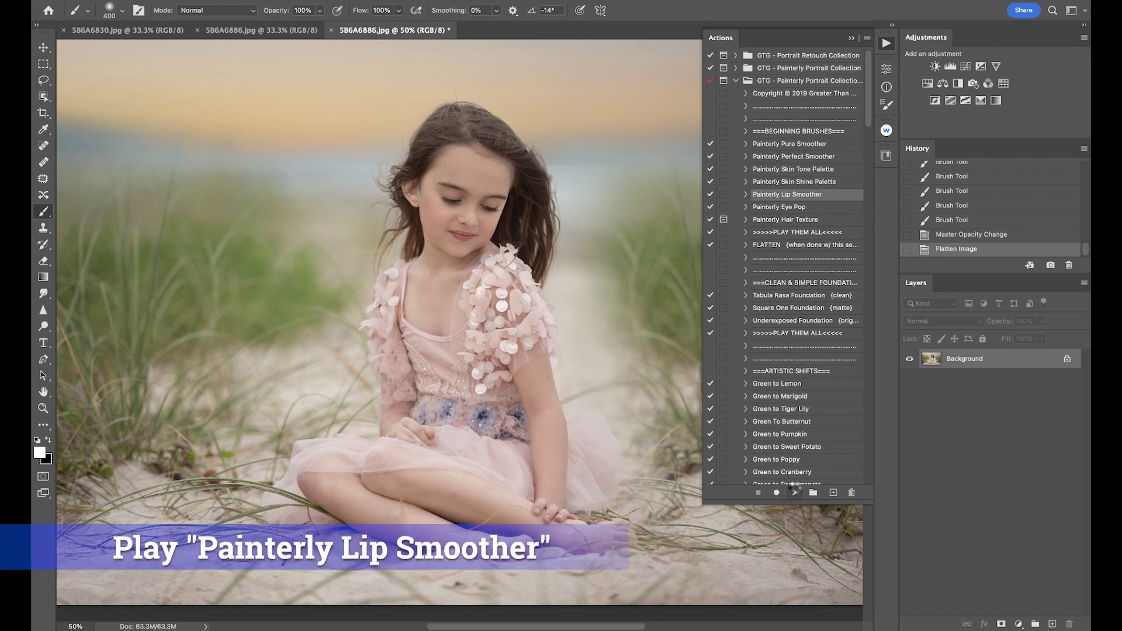
left_click(795, 492)
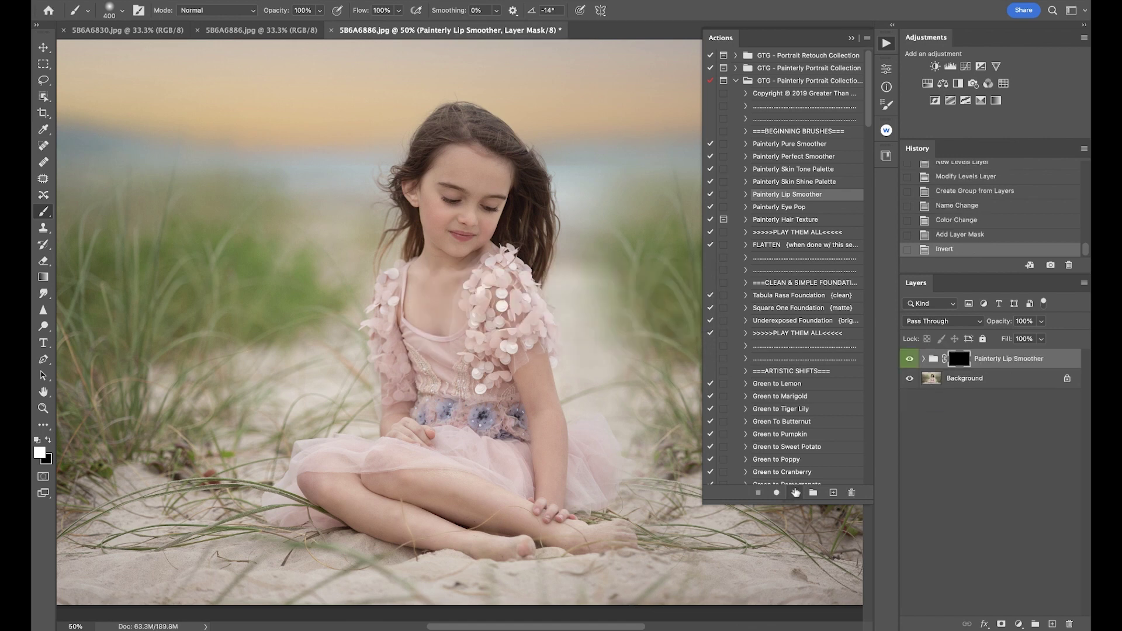
key("super+plus")
key("super+plus")
key("super+plus")
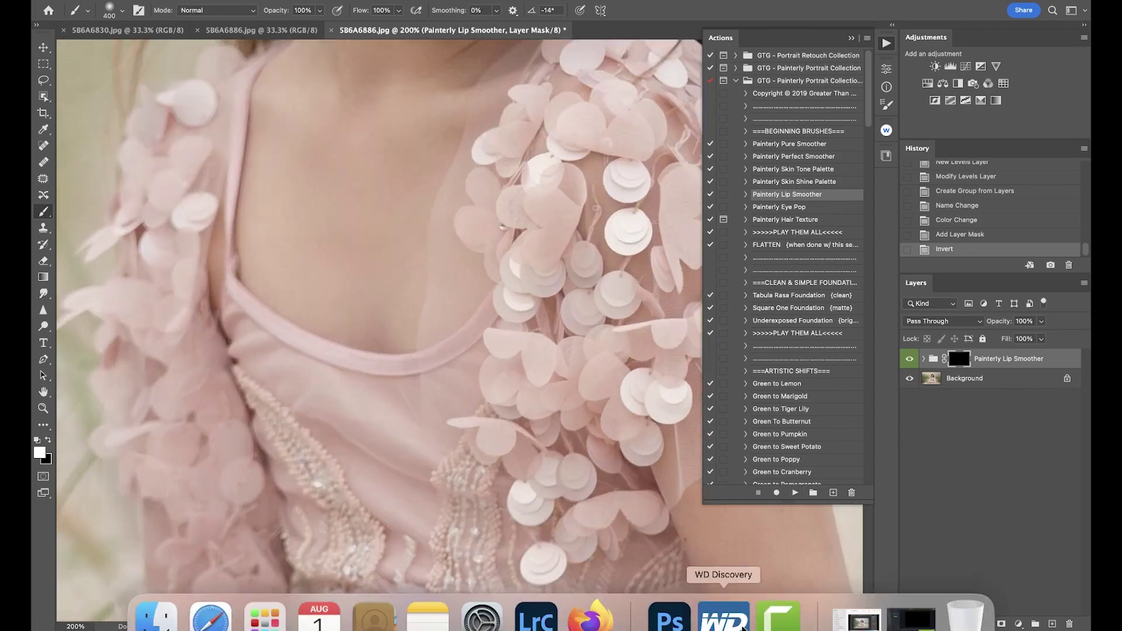
scroll(601, 318, "up", 7)
key("bracketleft")
key("bracketleft")
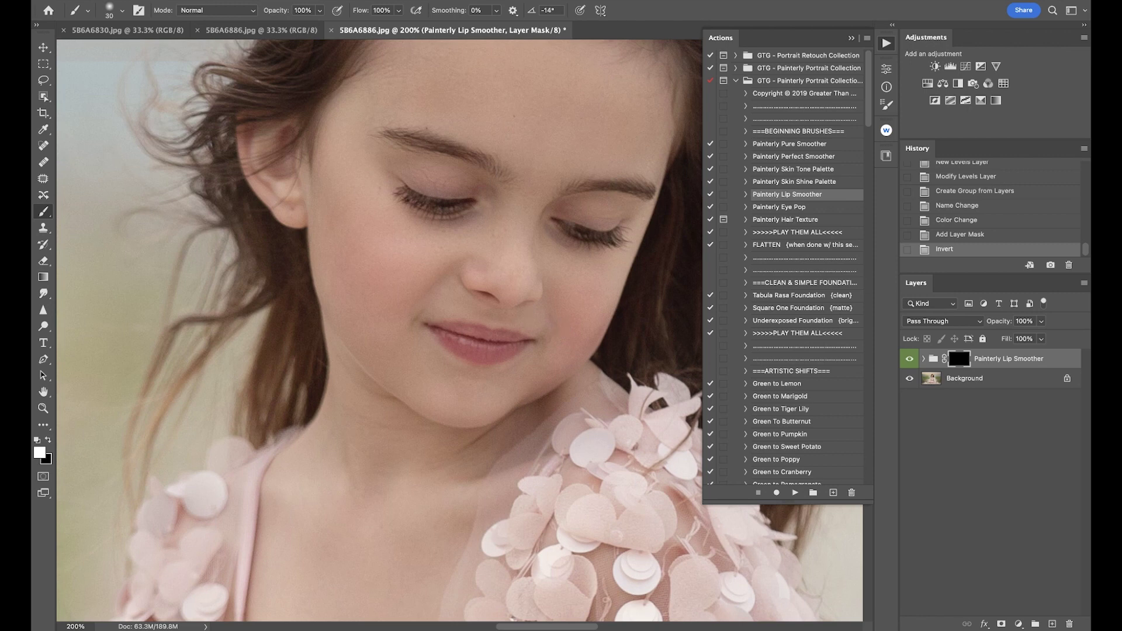
key("bracketleft")
key("bracketleft")
key("bracketleft")
mouse_move(458, 349)
left_mouse_down()
mouse_move(507, 349)
mouse_move(488, 340)
left_mouse_up()
Touch up the lip smoothing mask at the outer corner of the mouth and on the lower lip
key("x")
key("x")
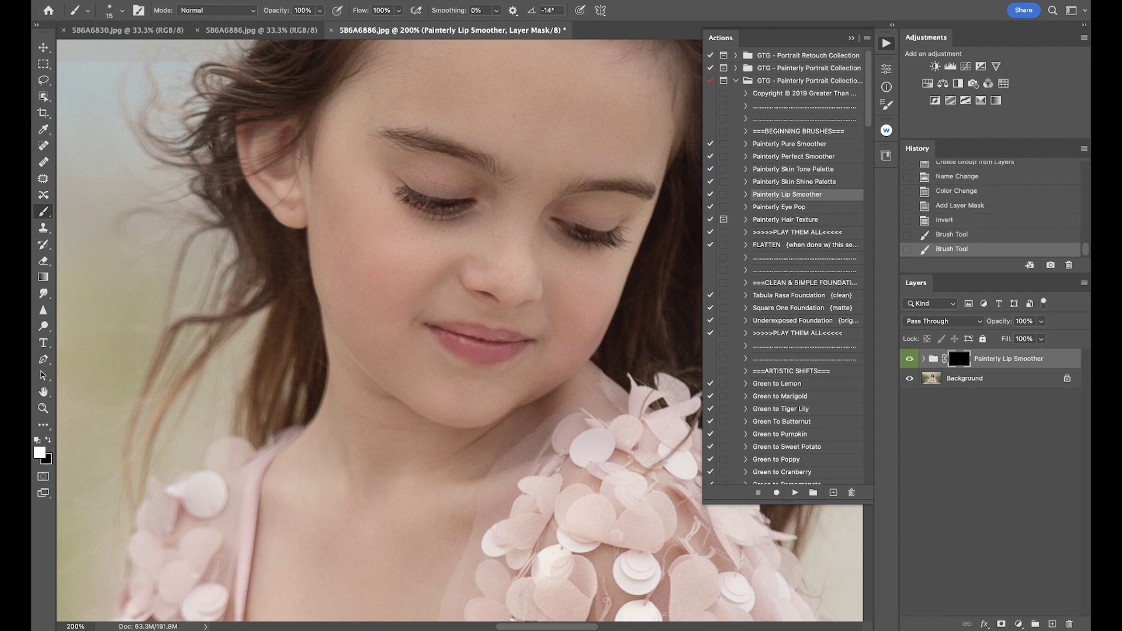
left_click_drag(510, 337, 517, 340)
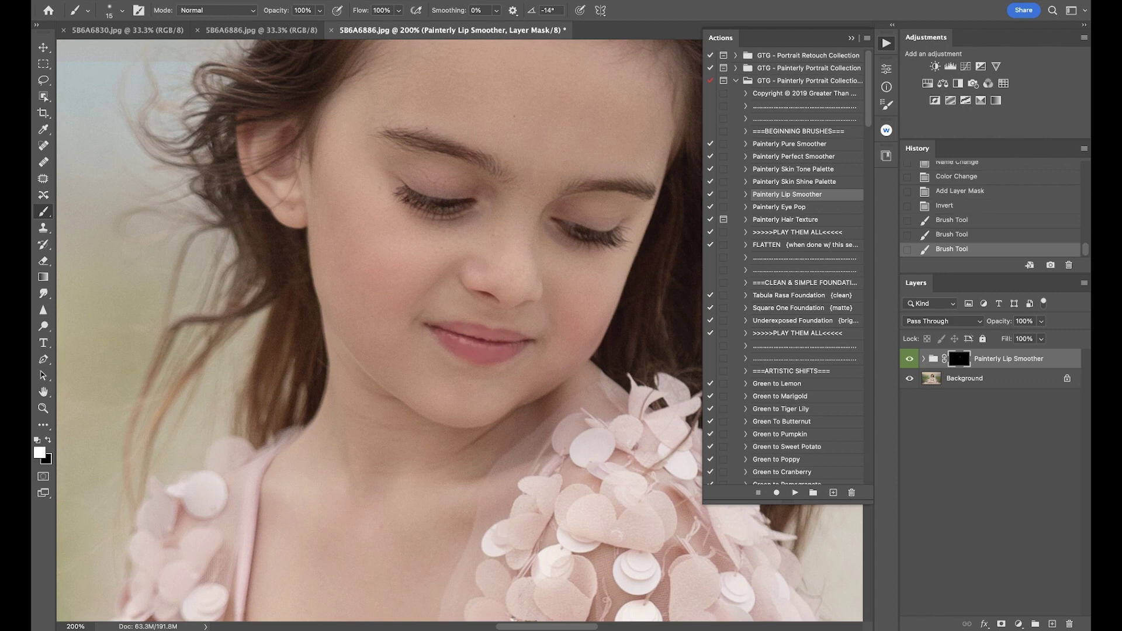
left_click(501, 351)
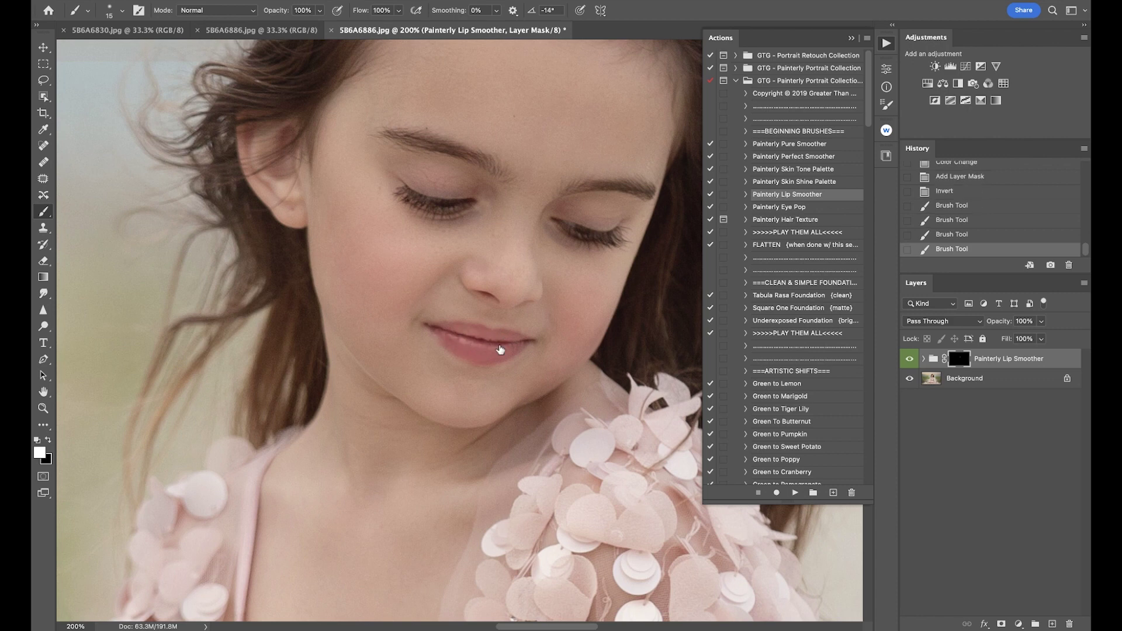
Compare the lips with and without smoothing, set the Painterly Lip Smoother group's opacity to 40%, and flatten the image
mouse_move(1041, 321)
left_mouse_down()
mouse_move(1044, 336)
mouse_move(1017, 337)
left_mouse_up()
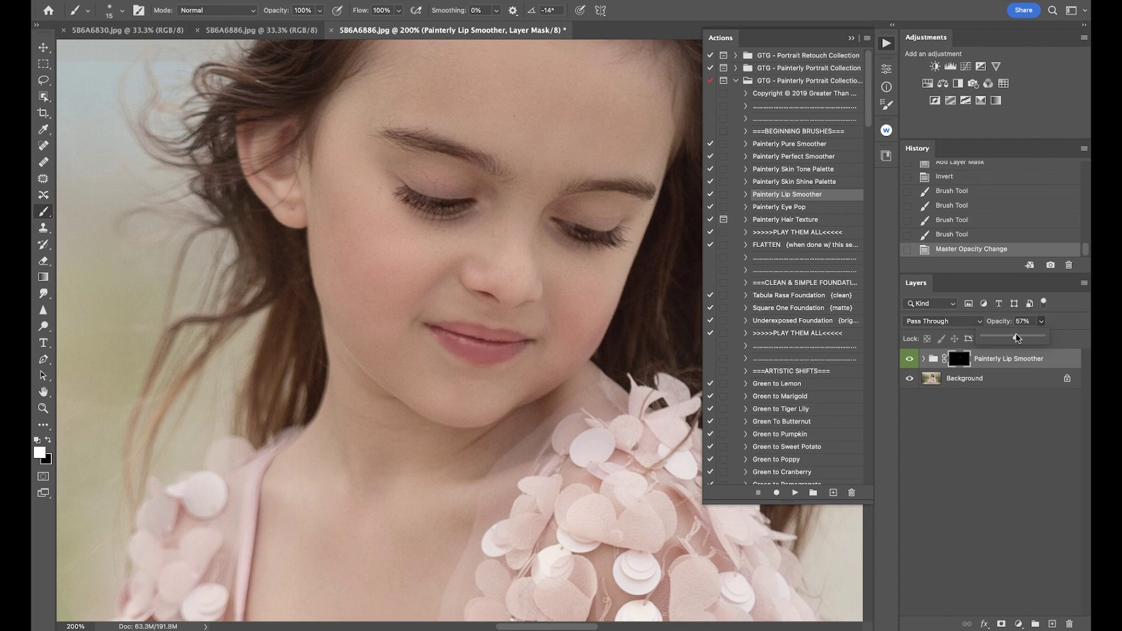
left_click(909, 359)
left_click(909, 359)
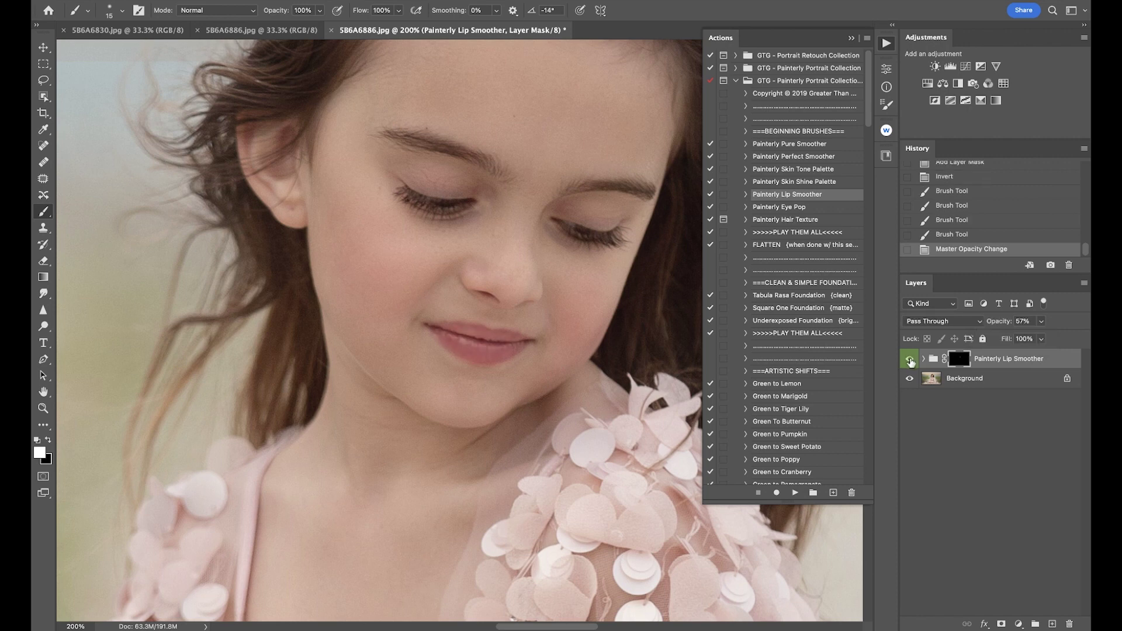
left_click(1041, 320)
left_click(1031, 338)
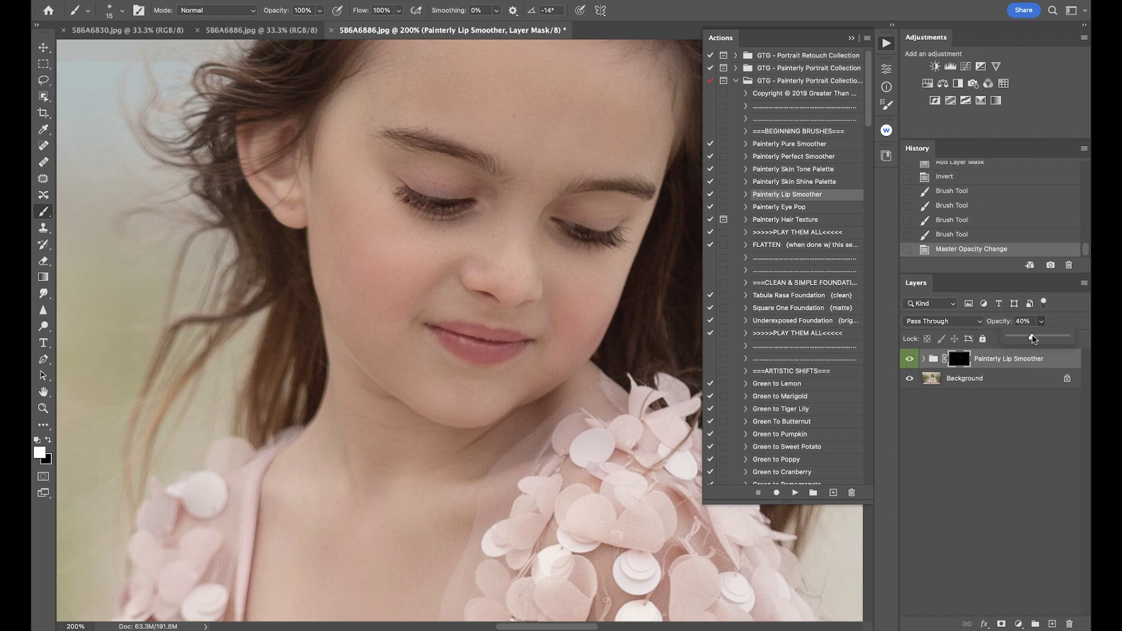
key("shift+super+e")
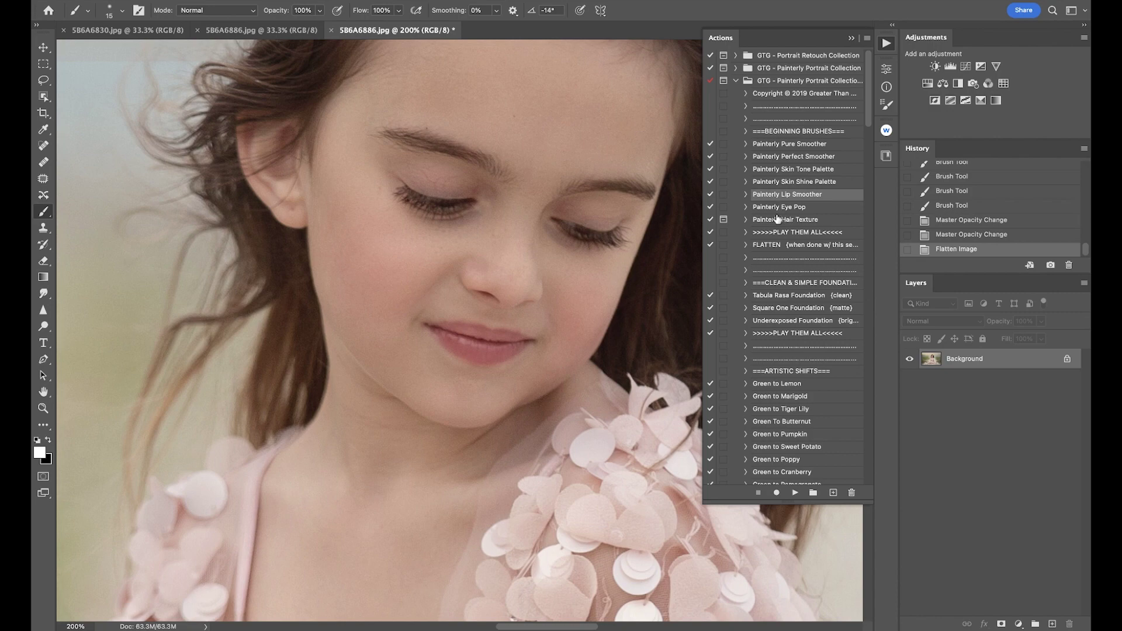
Look through the Artistic Tones and Painterly Textures actions for a finish that suits the portrait
key("ctrl+minus")
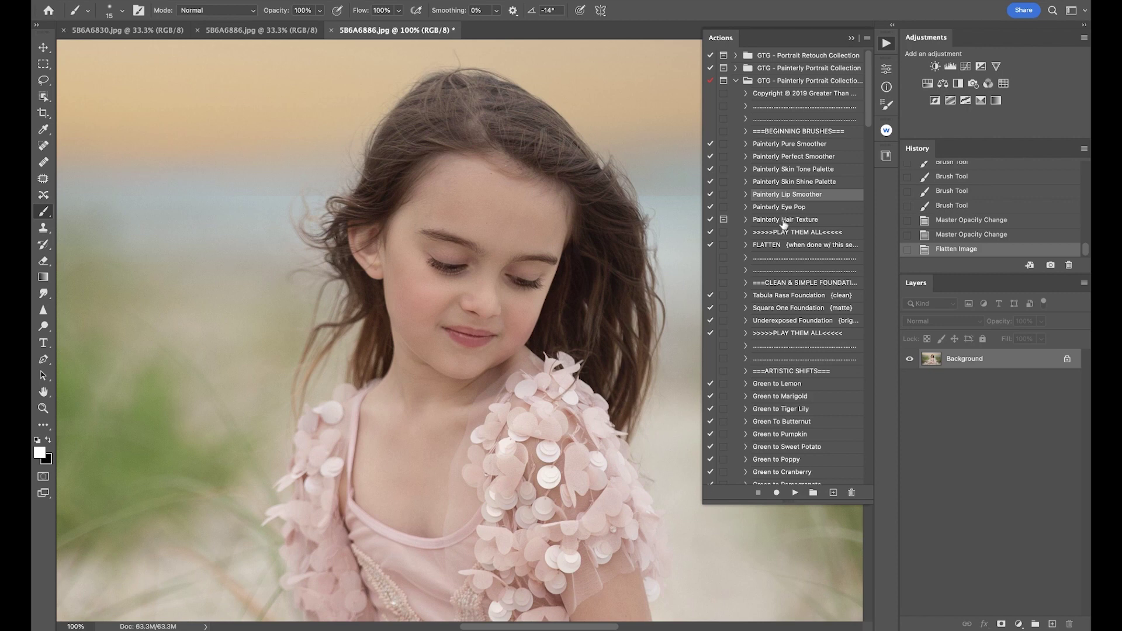
scroll(775, 295, "down", 15)
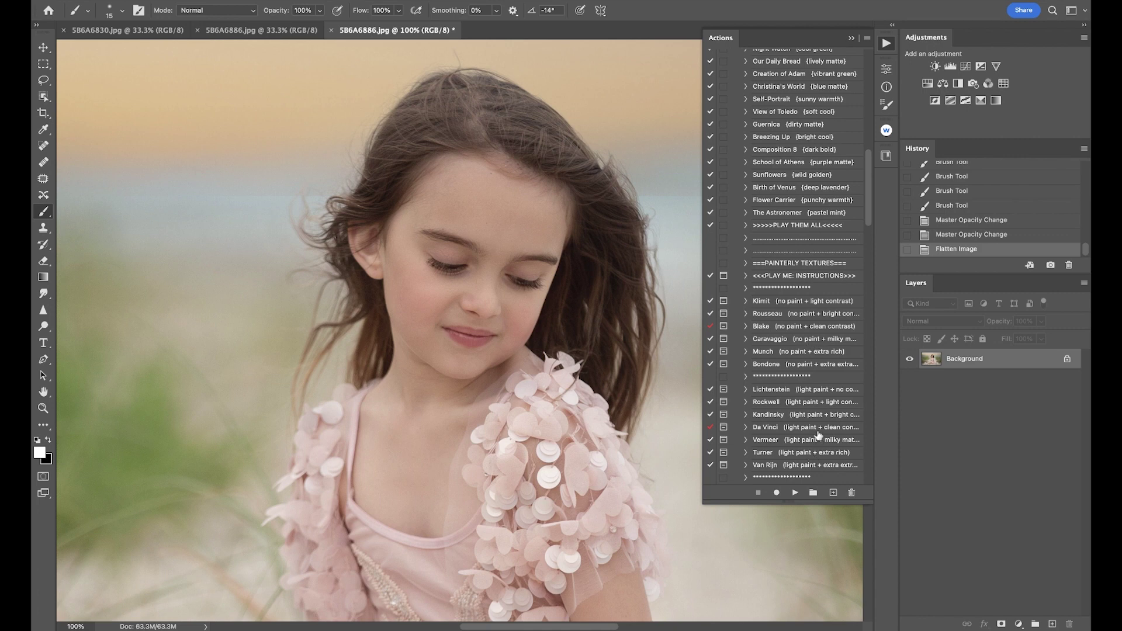
scroll(818, 436, "up", 5)
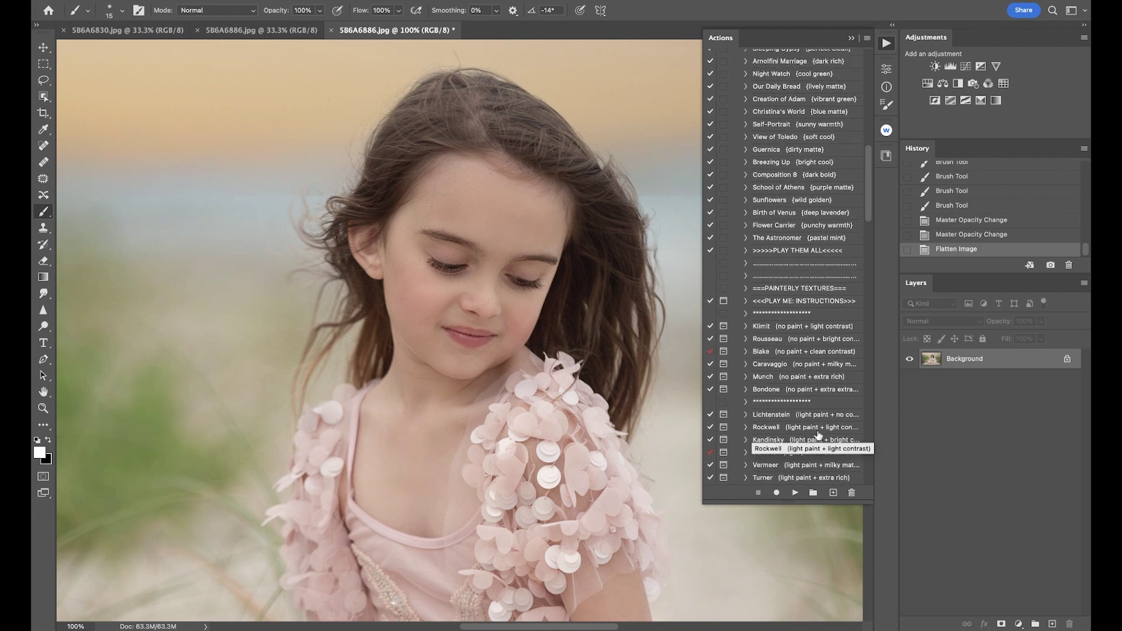
key("super+minus")
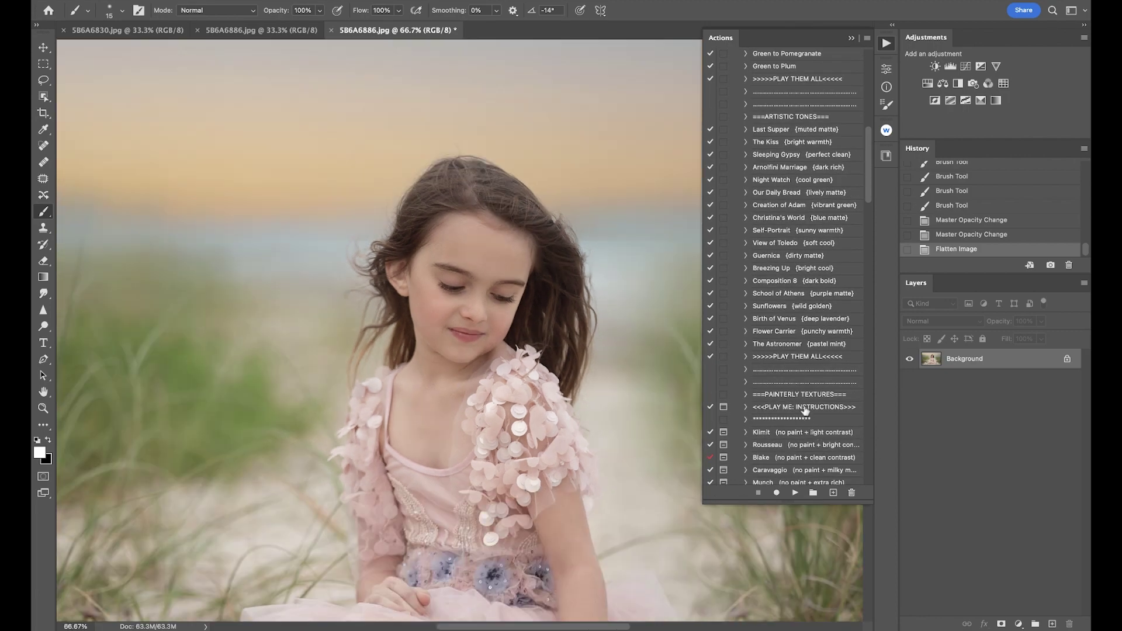
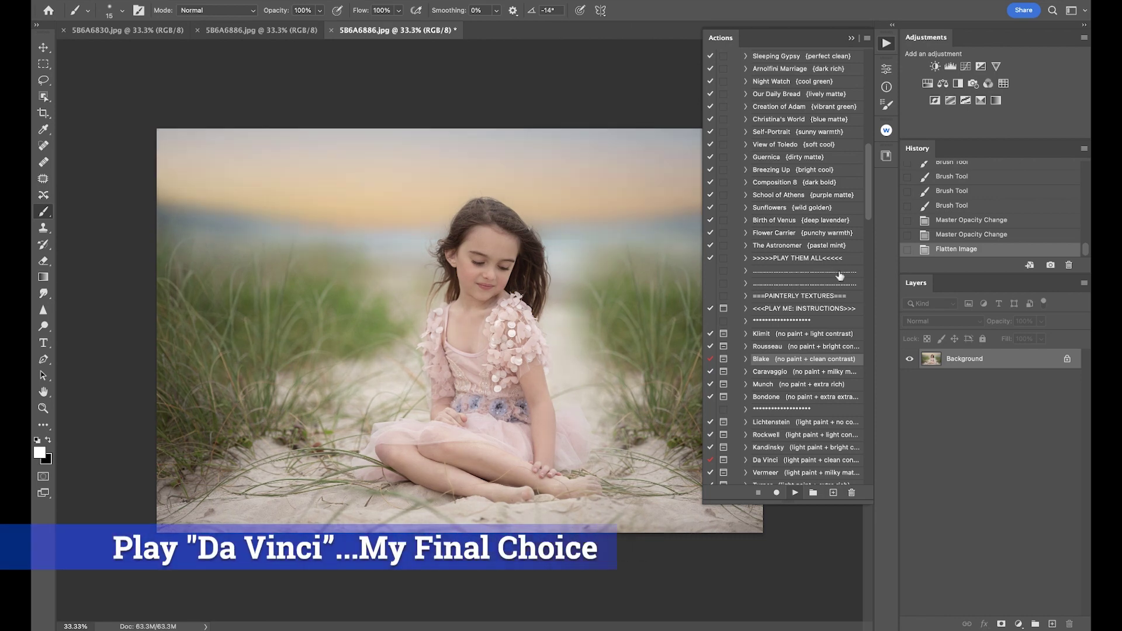
Compare the portrait with and without the Blake painterly texture, leaving the texture group hidden
left_click(910, 359)
left_click(910, 359)
left_click(911, 360)
left_click(910, 360)
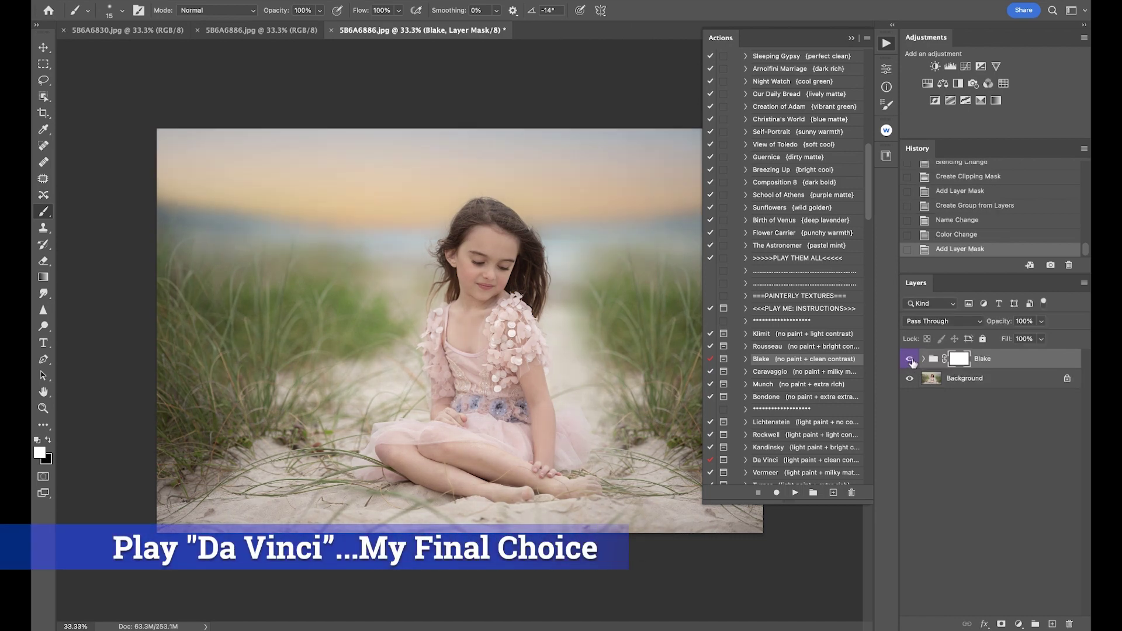
left_click(910, 360)
left_click(911, 360)
left_click(911, 360)
left_click(911, 360)
left_click(910, 359)
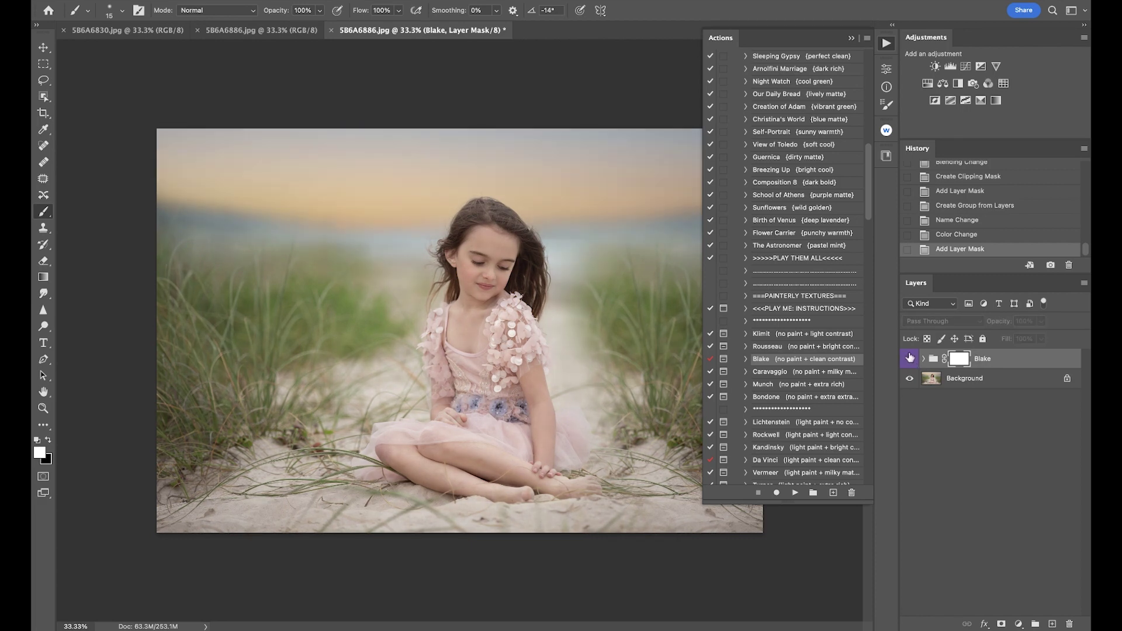
scroll(743, 354, "down", 5)
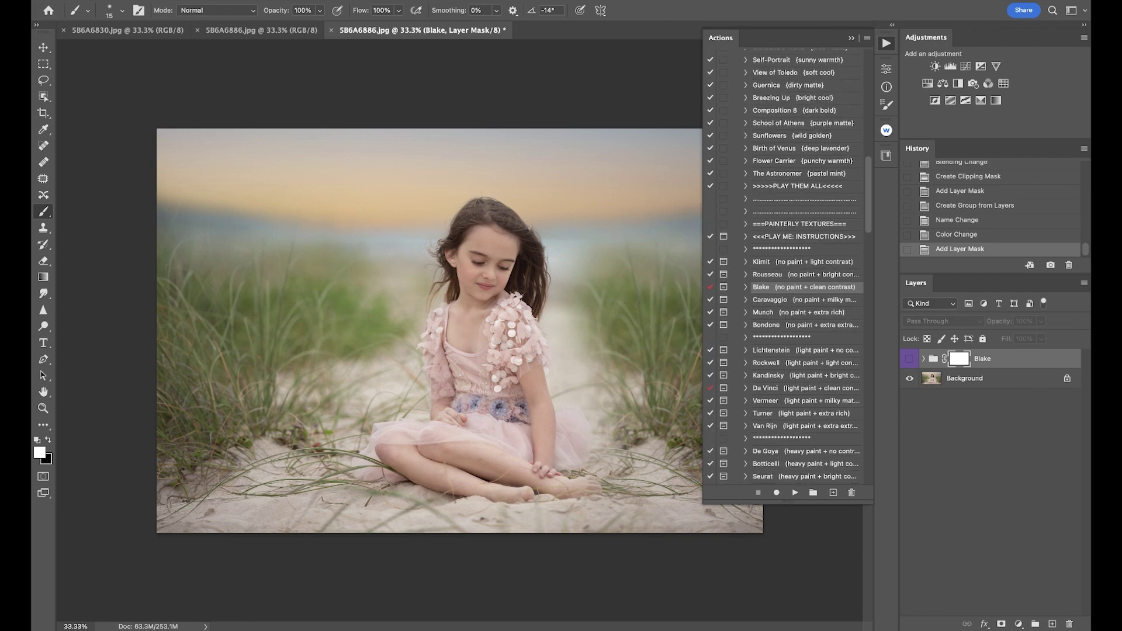
left_click(779, 1)
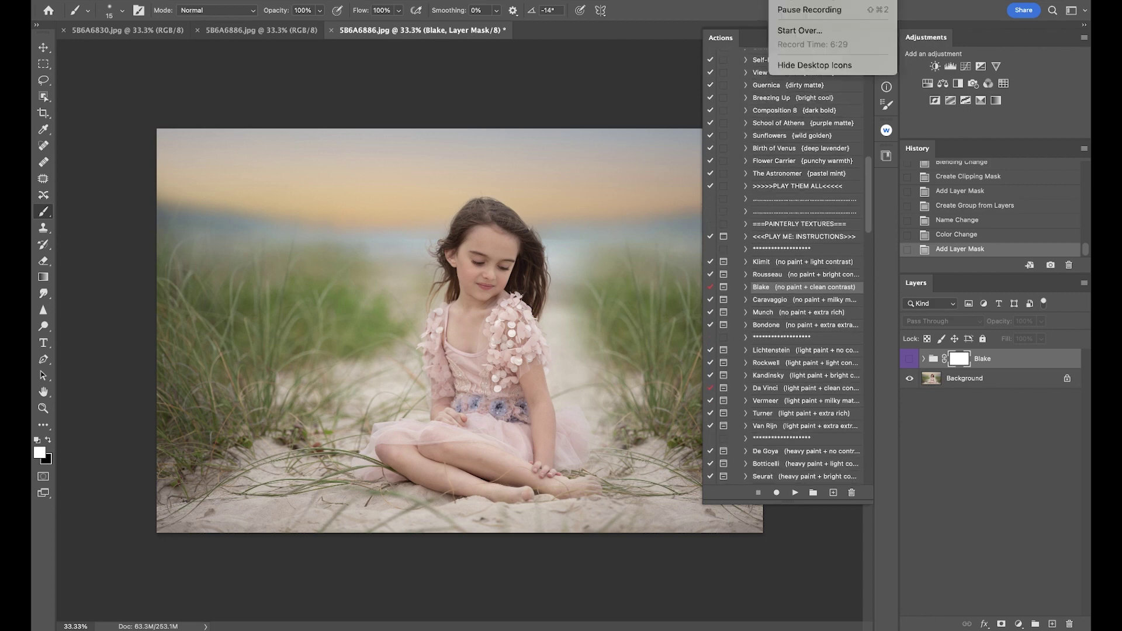
left_click(805, 10)
Run the Da Vinci painterly texture action, compare the portrait with and without it, and hide its group
scroll(822, 320, "down", 4)
scroll(822, 319, "down", 2)
left_click(806, 242)
left_click(795, 492)
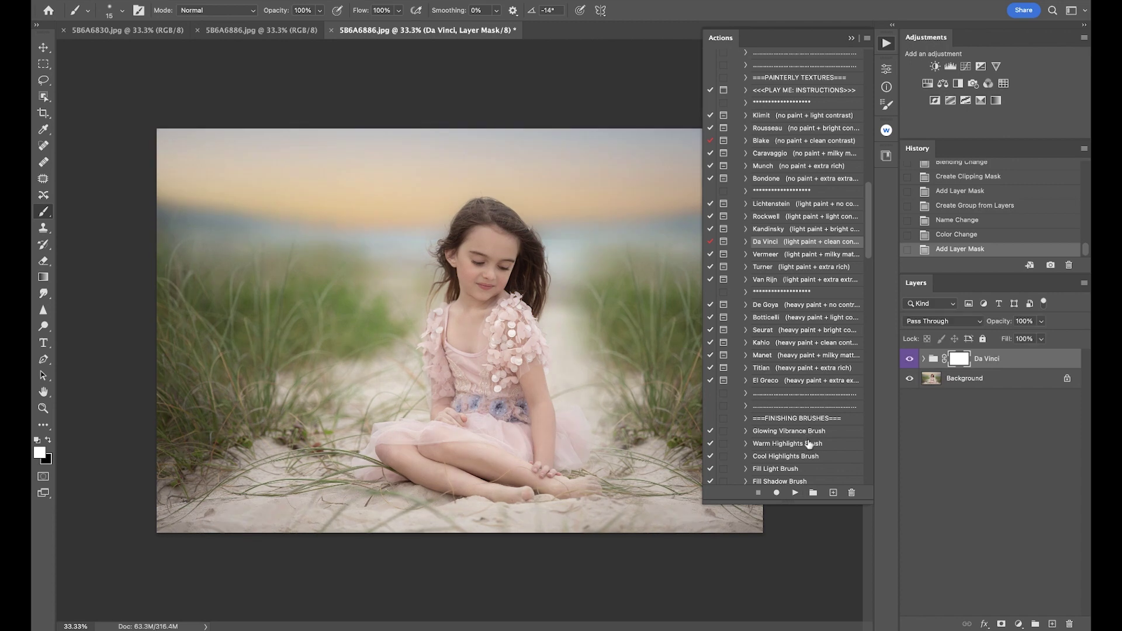
left_click(908, 359)
left_click(908, 360)
left_click(908, 360)
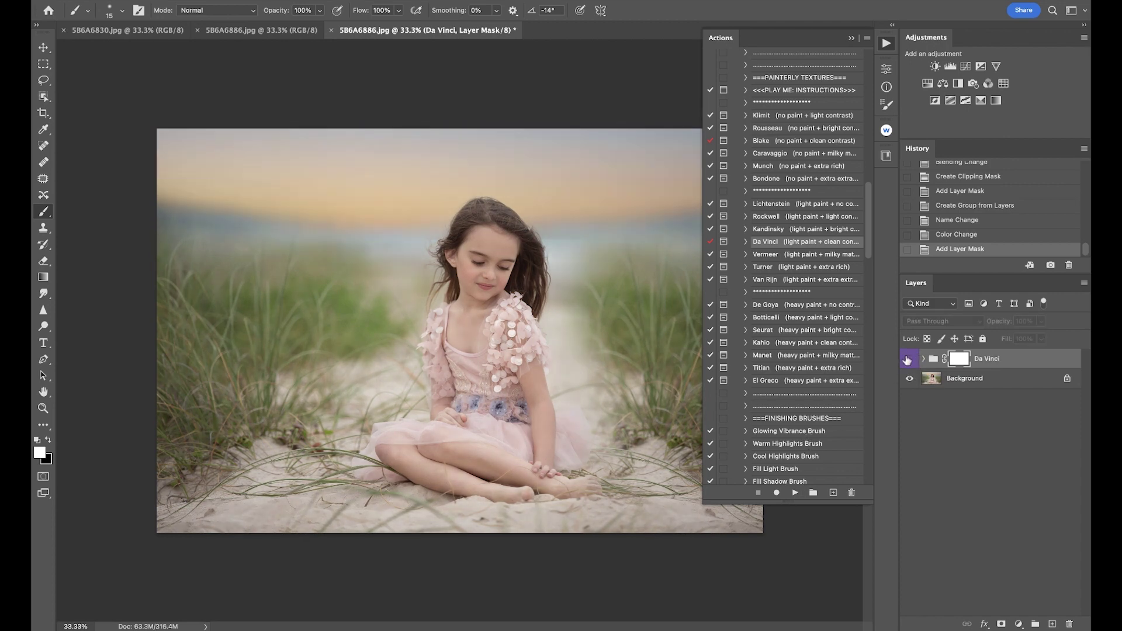
Try the Turner painterly texture action on the portrait, allow it to flatten the image, and hide its group
left_click(801, 255)
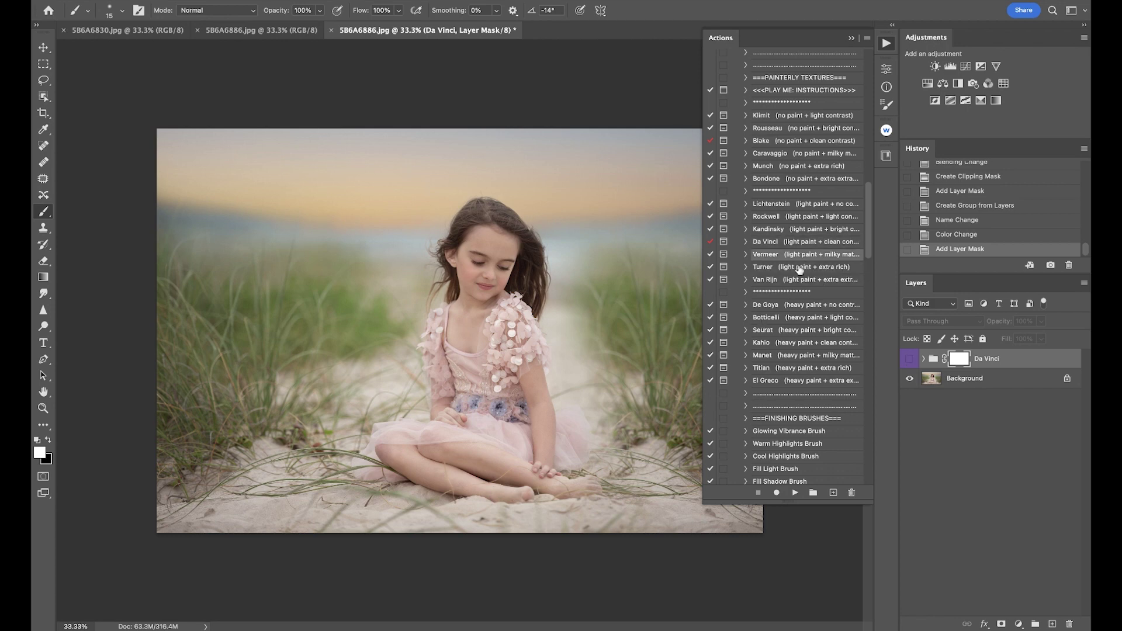
left_click(795, 493)
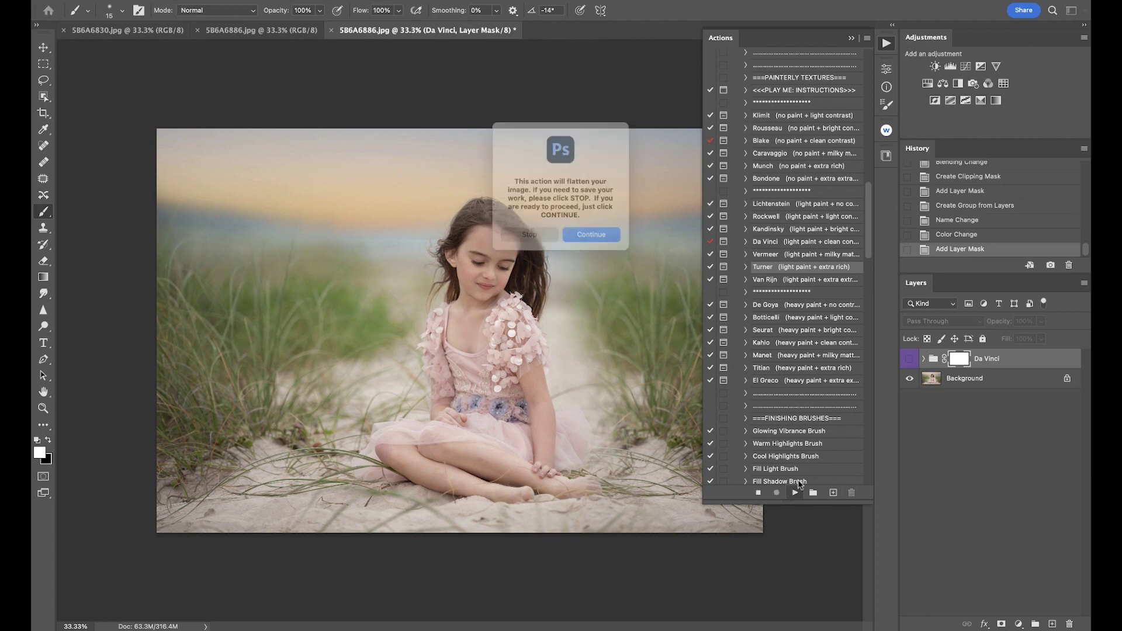
left_click(584, 244)
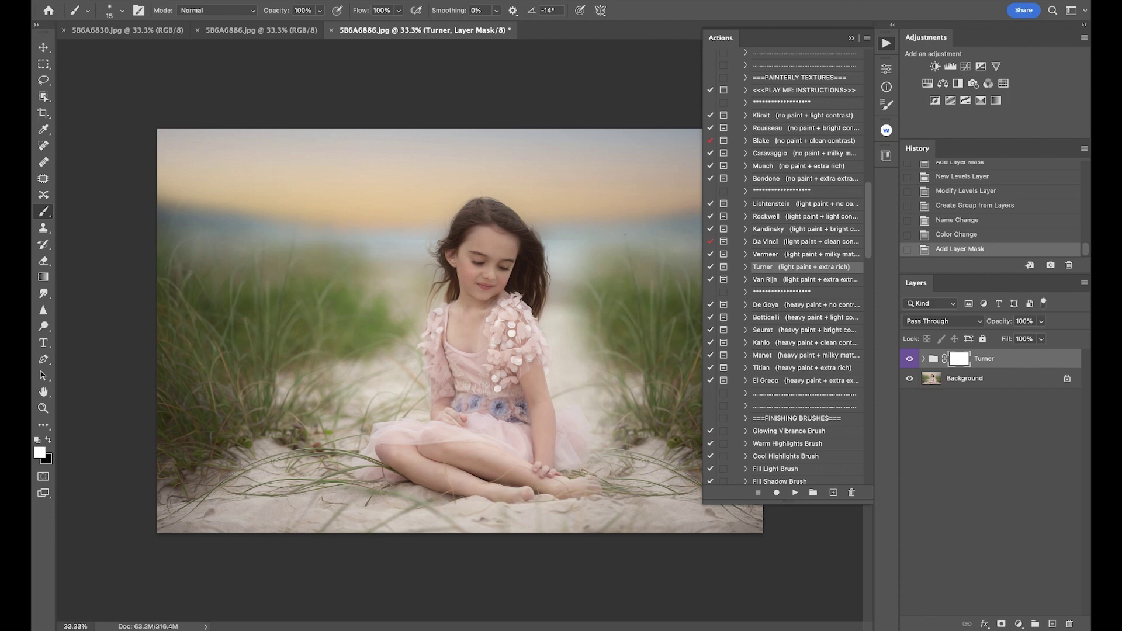
left_click(909, 359)
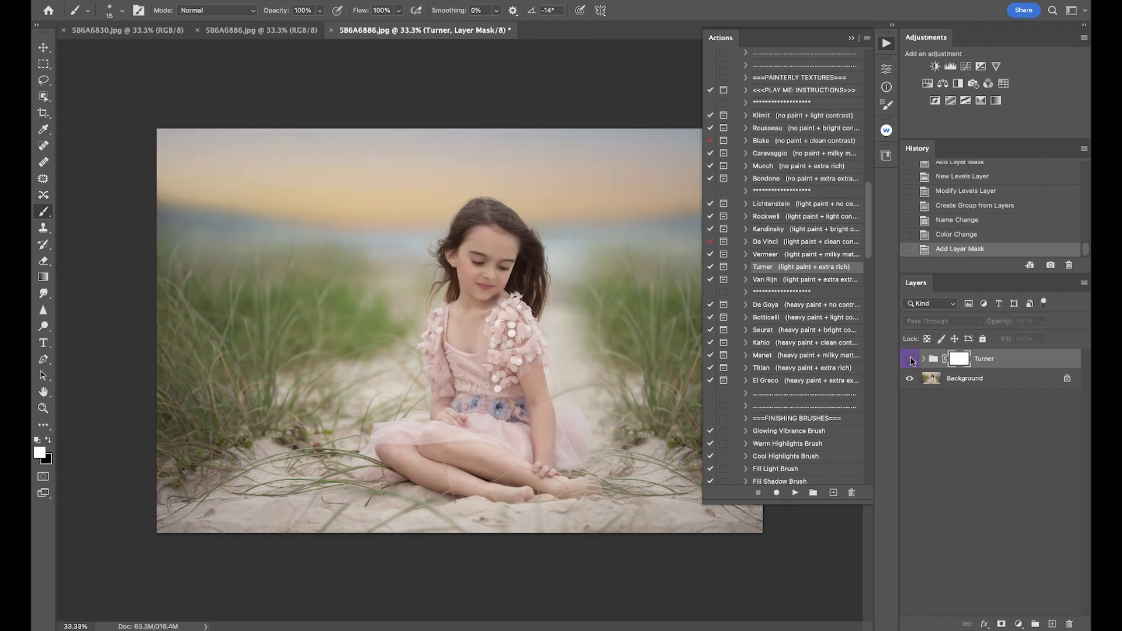
Try the Rockwell painterly texture action, compare the portrait with and without it, and delete its group
left_click(792, 230)
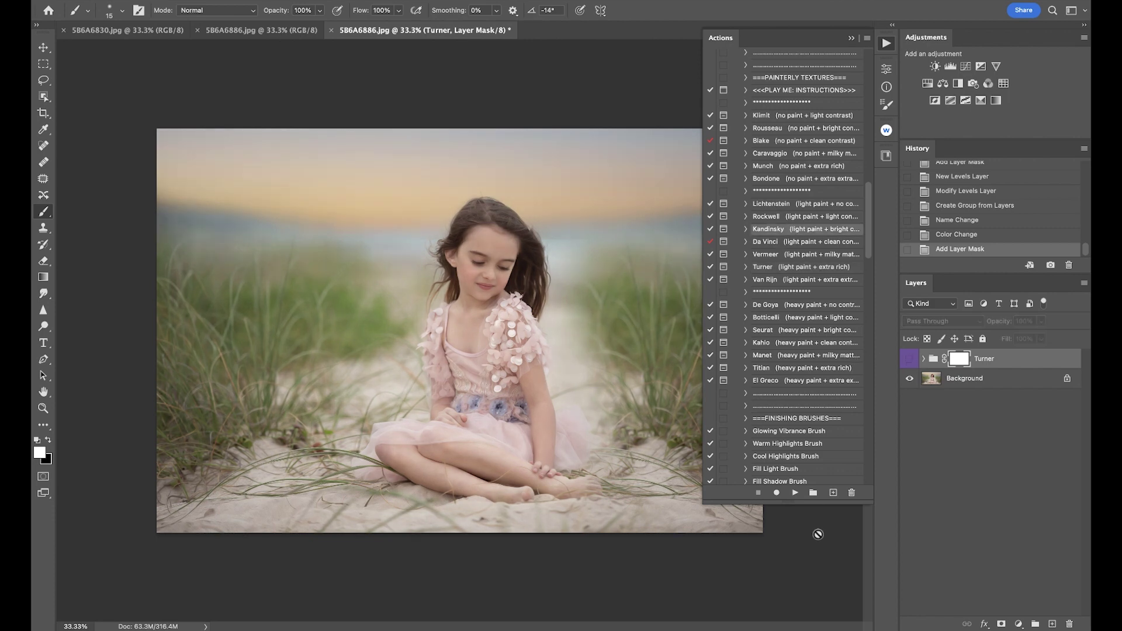
left_click(811, 216)
left_click(794, 493)
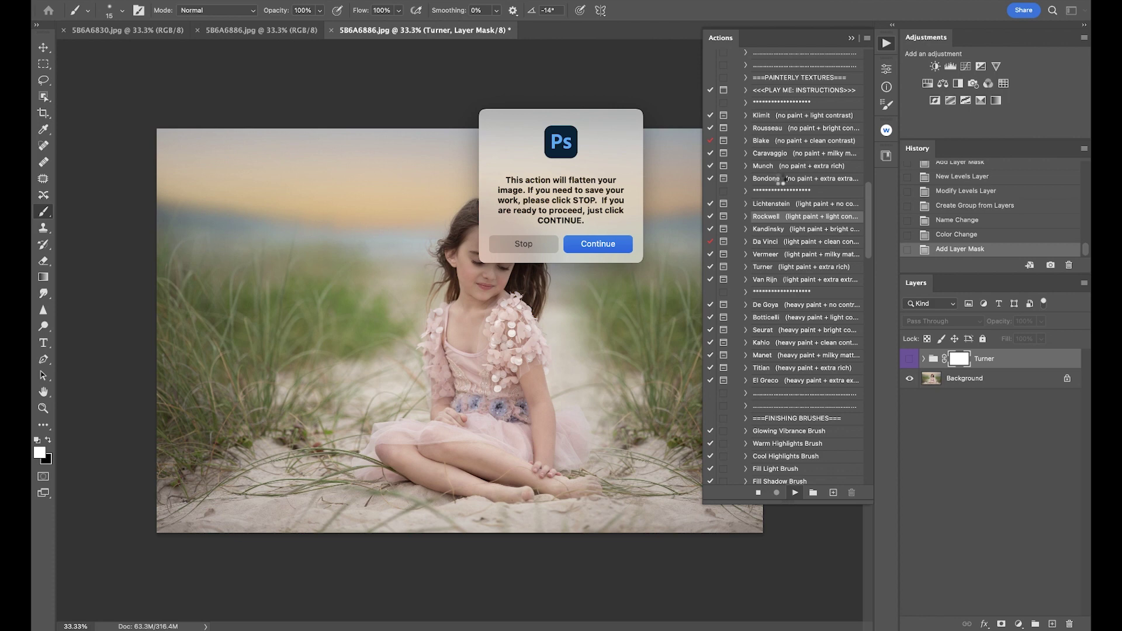
key("Return")
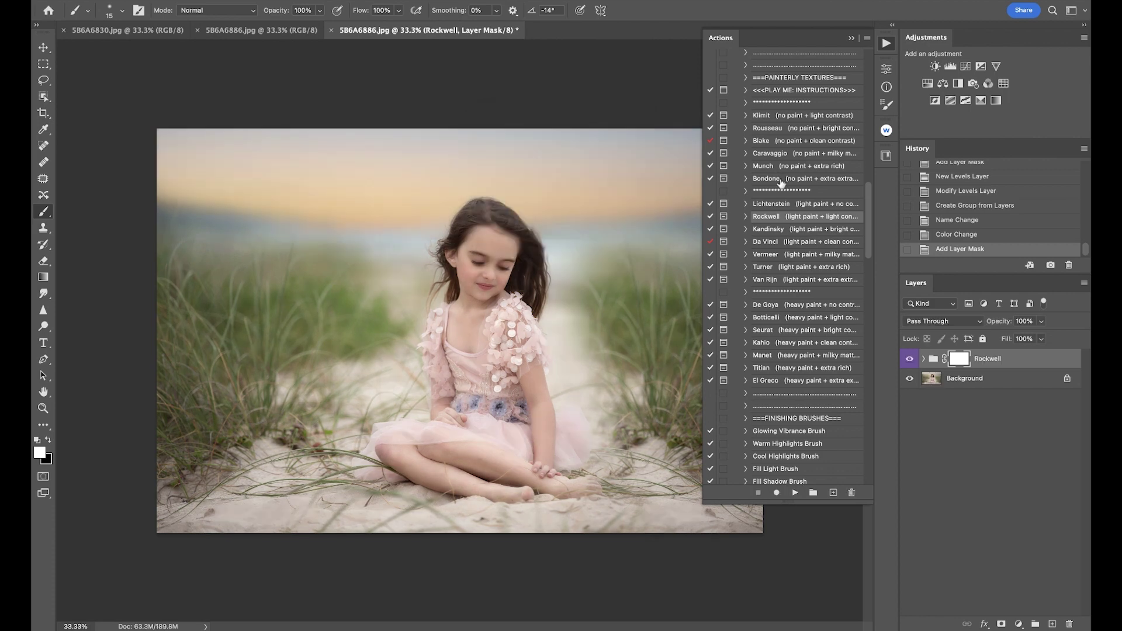
left_click(909, 359)
left_click(908, 359)
left_click(909, 359)
left_click(908, 358)
key("Delete")
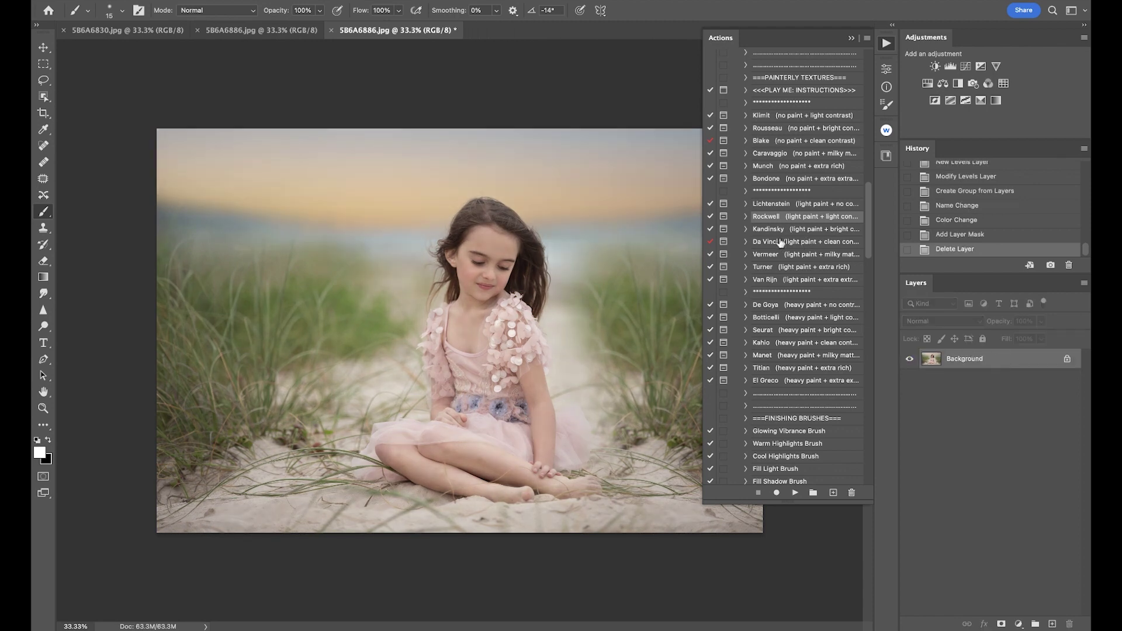
Run the Da Vinci painterly texture action and set its group's opacity to 73%
left_click(782, 243)
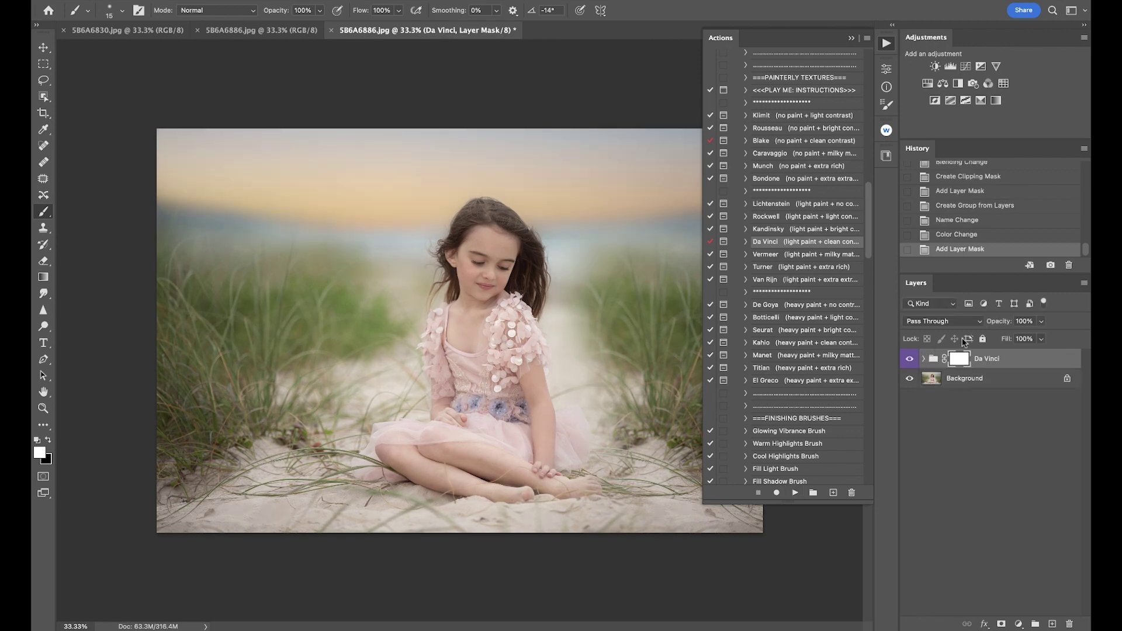
left_click_drag(1041, 326, 1026, 332)
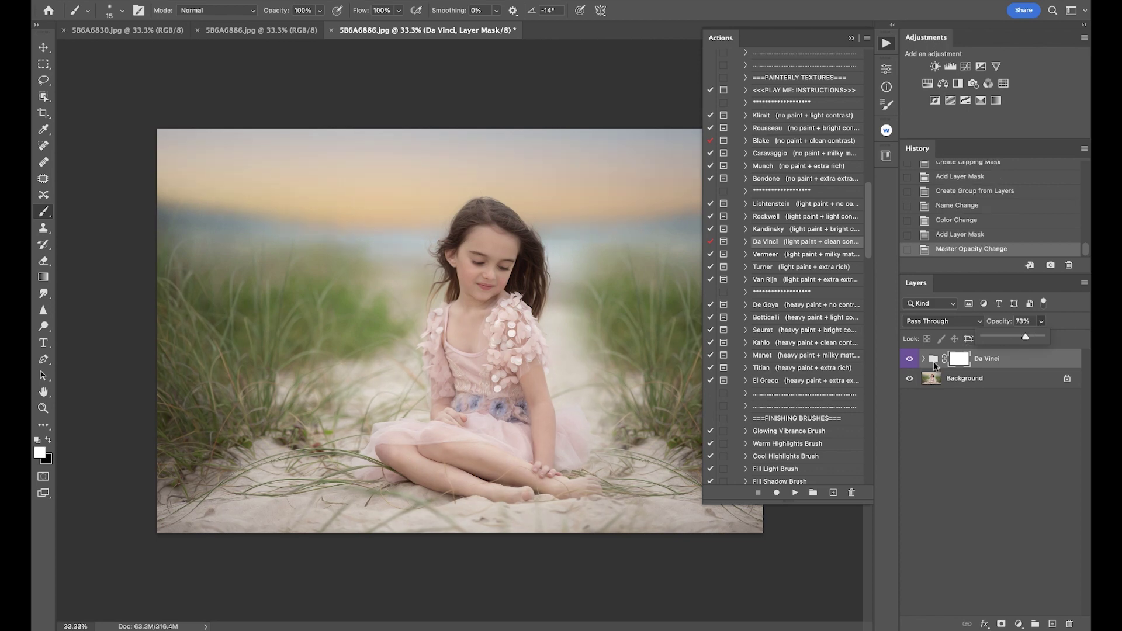
Examine the girl's face and dress close up with and without the Da Vinci texture
key("ctrl+plus")
key("ctrl+plus")
scroll(659, 255, "up", 2)
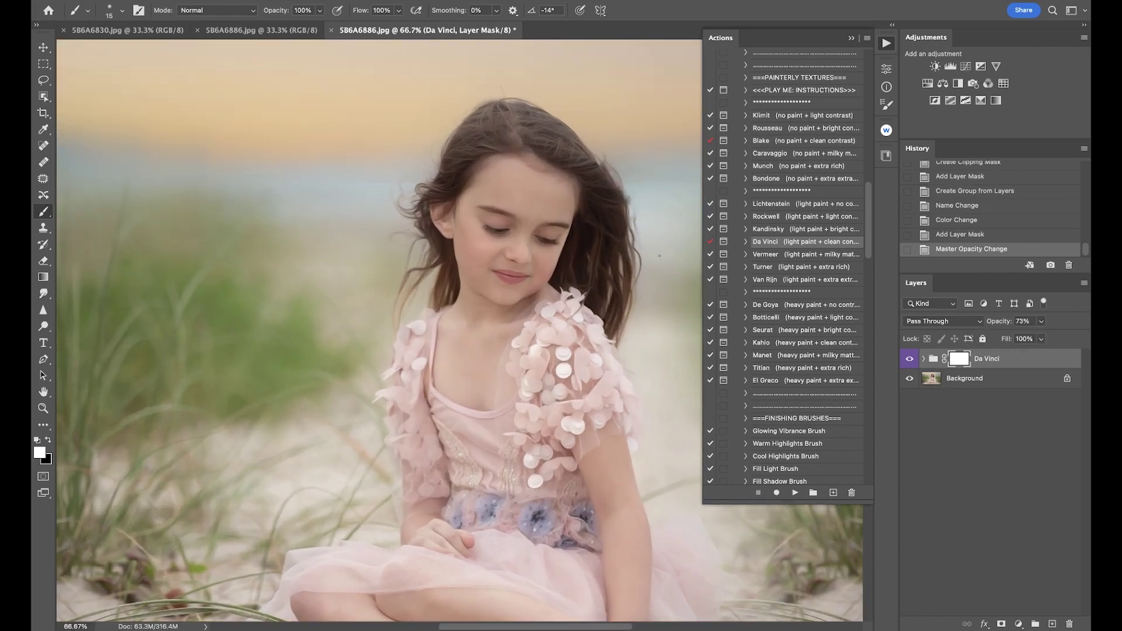
key("ctrl+plus")
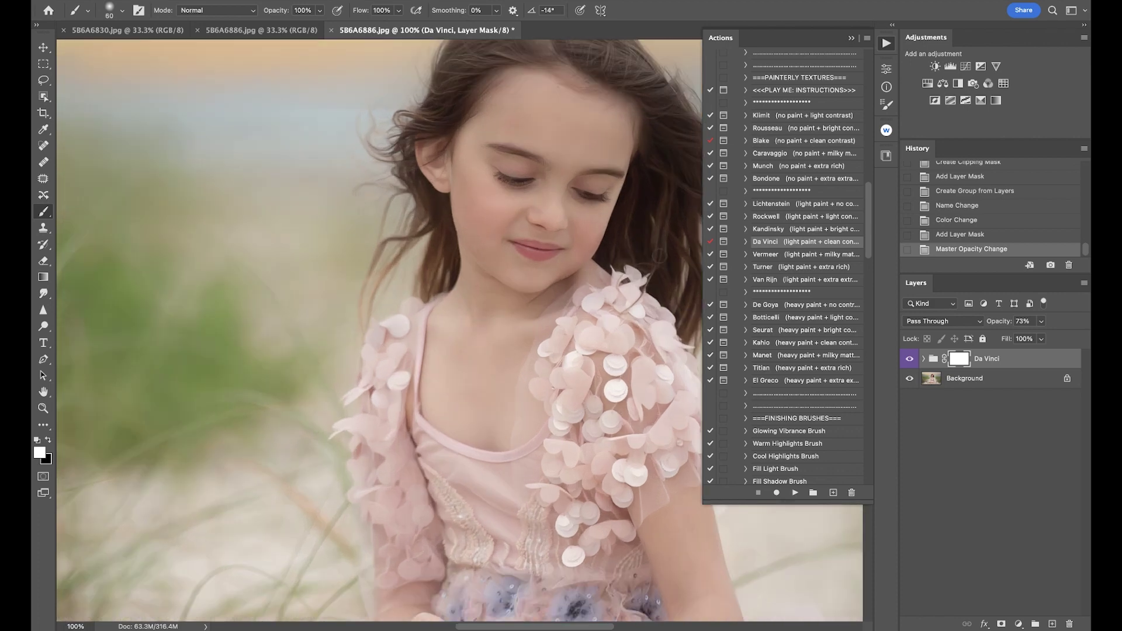
scroll(574, 250, "up", 2)
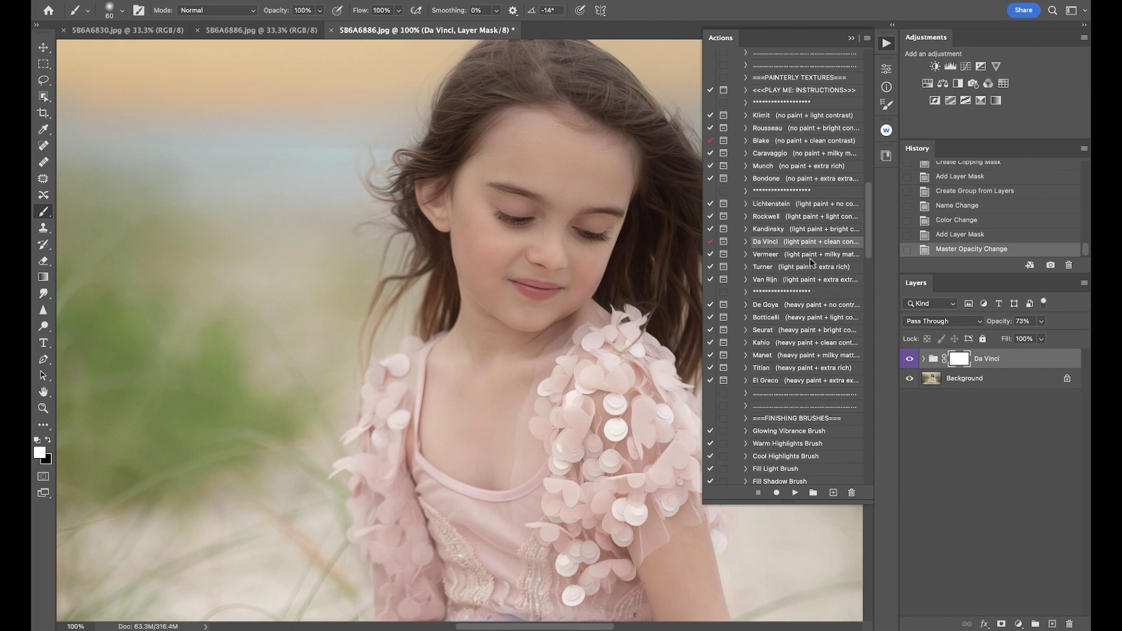
left_click(909, 359)
left_click(909, 359)
left_click(909, 358)
left_click(909, 359)
left_click(910, 358)
left_click(910, 358)
Flatten the image to merge the Da Vinci texture into the background
key("super+minus")
key("super+minus")
key("super+minus")
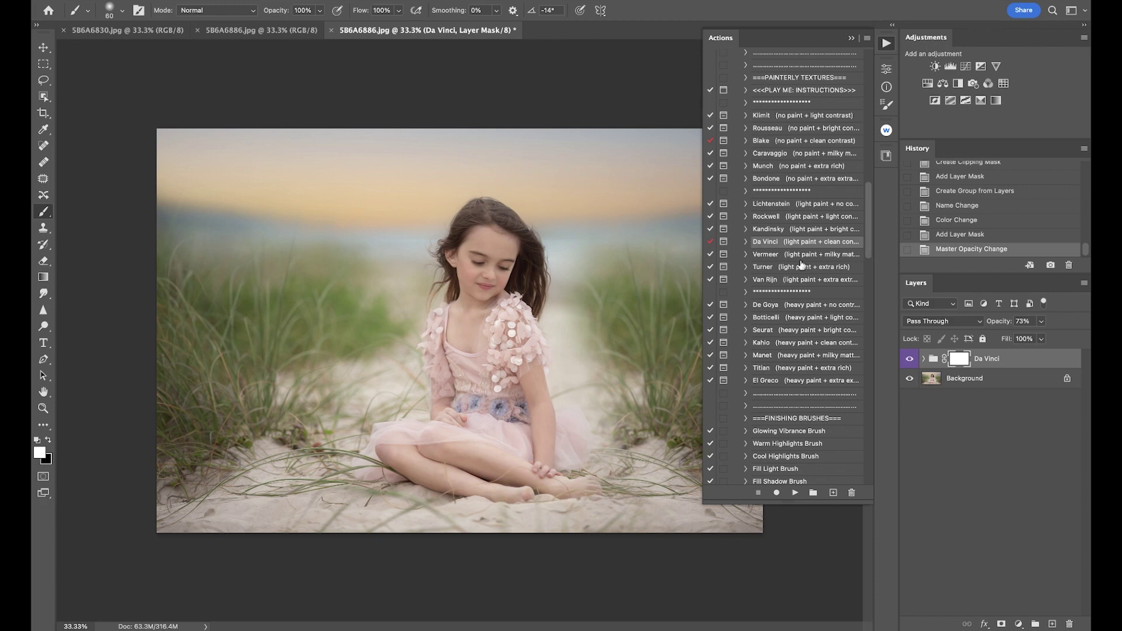
key("super+shift+f")
Run the Fill Shadow Brush action and dab its effect onto the girl's hair beside her face with a 700-pixel brush
scroll(751, 266, "down", 2)
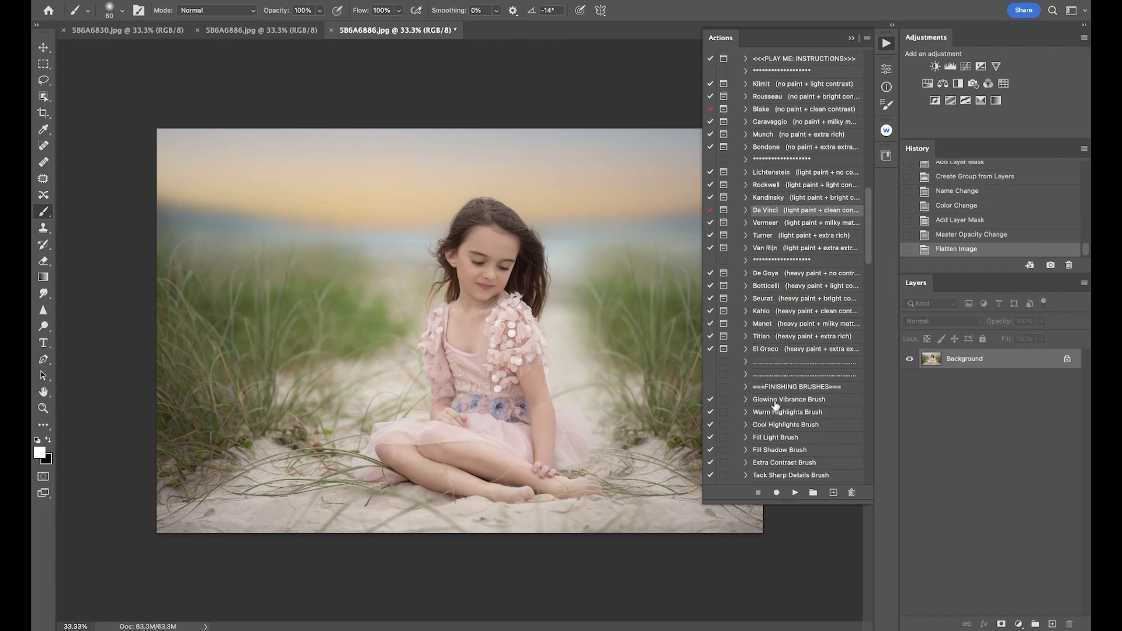
scroll(775, 405, "down", 2)
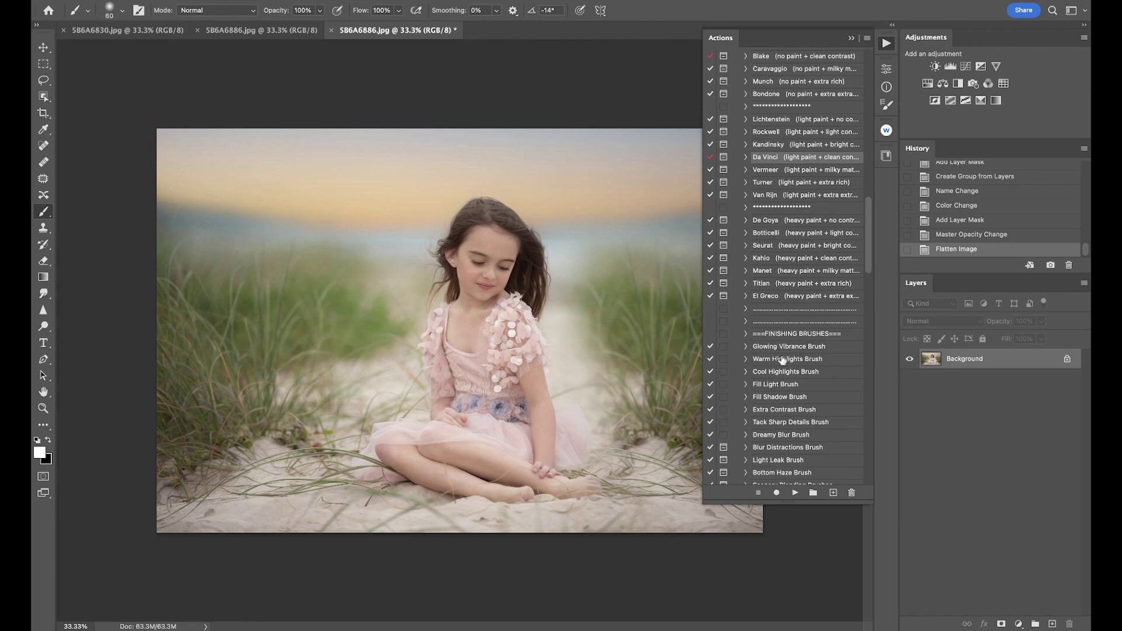
left_click(775, 400)
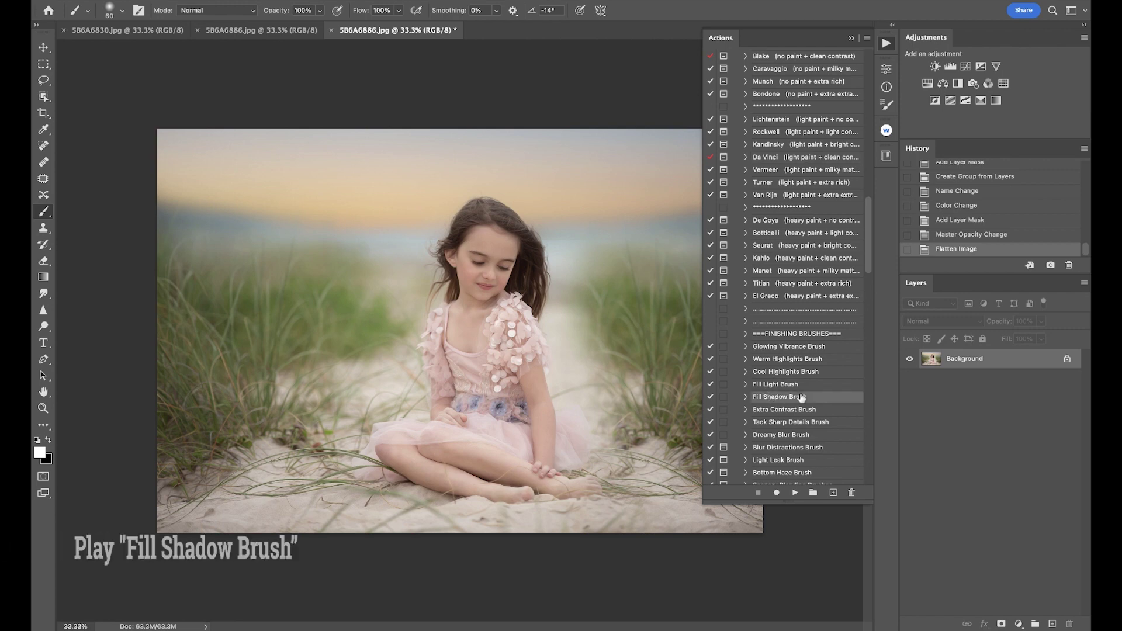
left_click(795, 494)
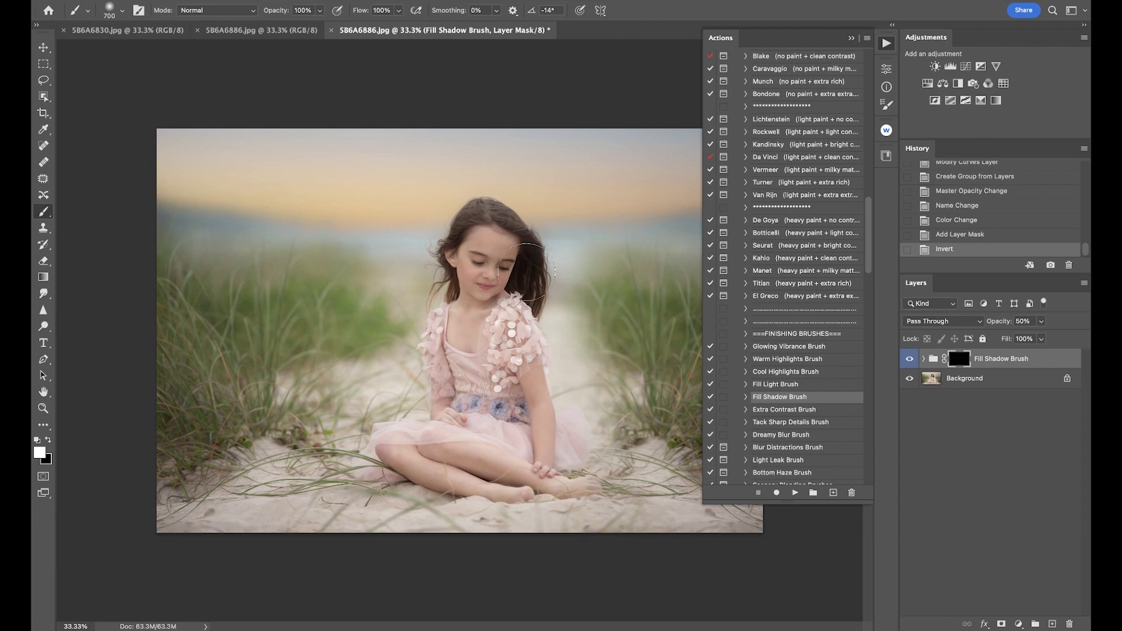
left_click(526, 251)
With a 300-pixel brush, remove the Fill Shadow Brush effect from the girl's face and paint it over her hair
key("ctrl+plus")
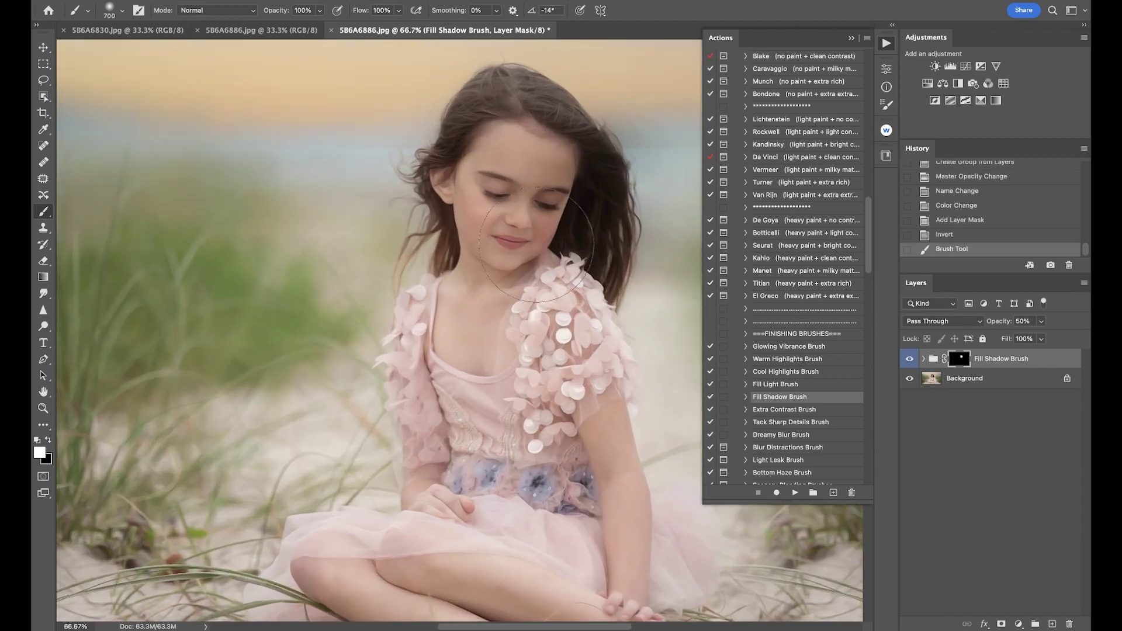
key("bracketleft")
key("bracketleft")
key("x")
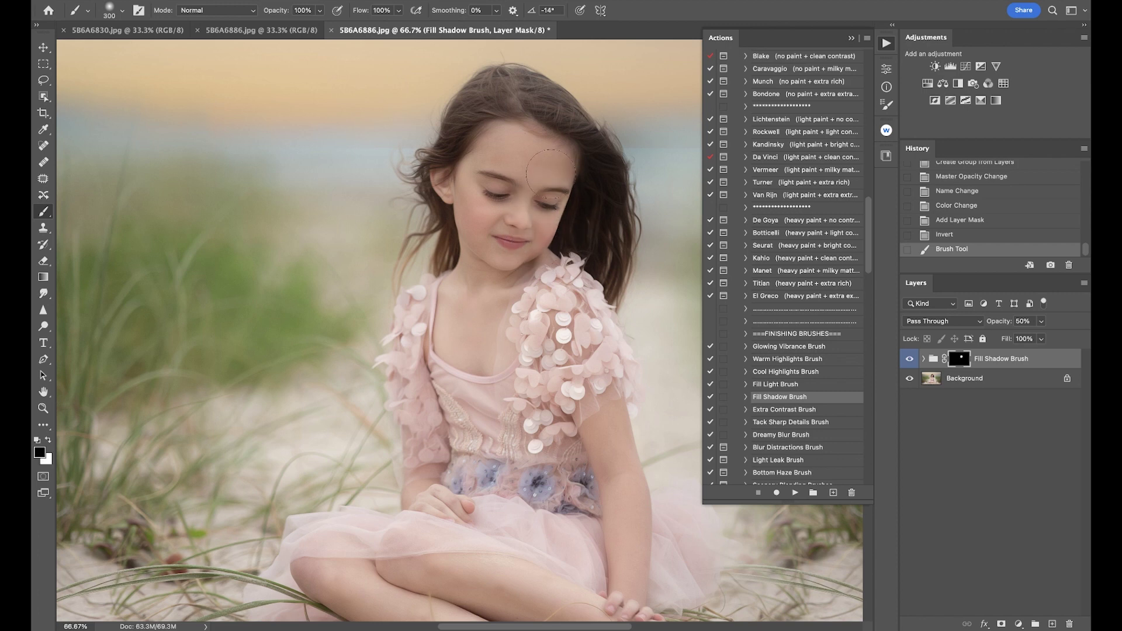
left_click(519, 243)
key("x")
mouse_move(590, 188)
left_mouse_down()
mouse_move(550, 110)
mouse_move(559, 111)
mouse_move(476, 100)
mouse_move(427, 184)
mouse_move(421, 255)
left_mouse_up()
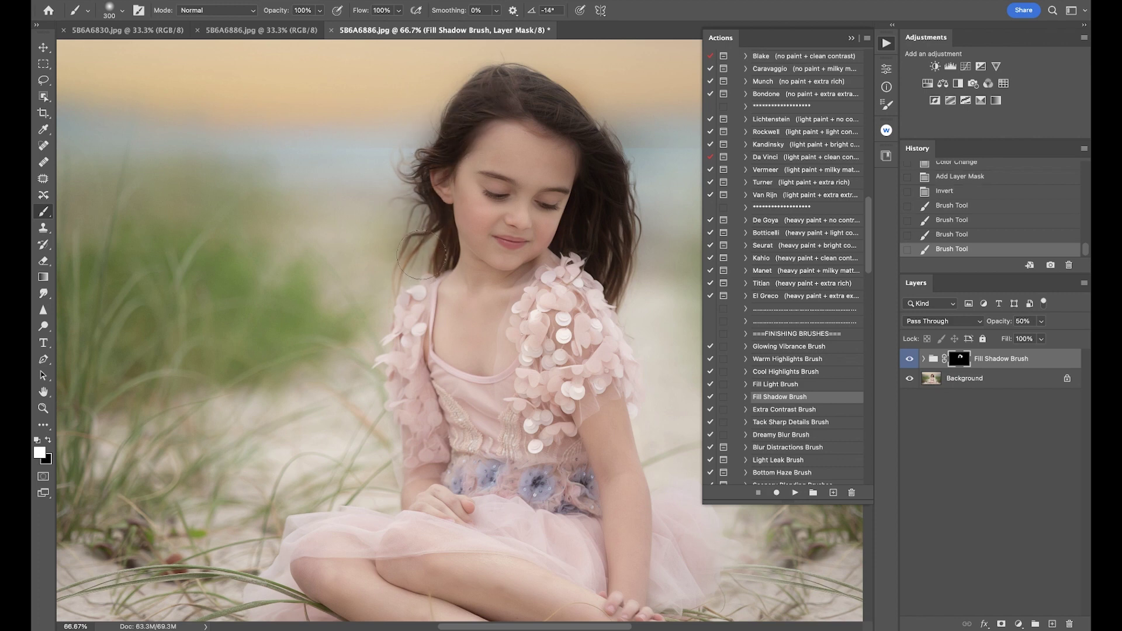
Compare the hair with and without the shadow effect and set the Fill Shadow Brush group's opacity to 10%
left_click(1042, 322)
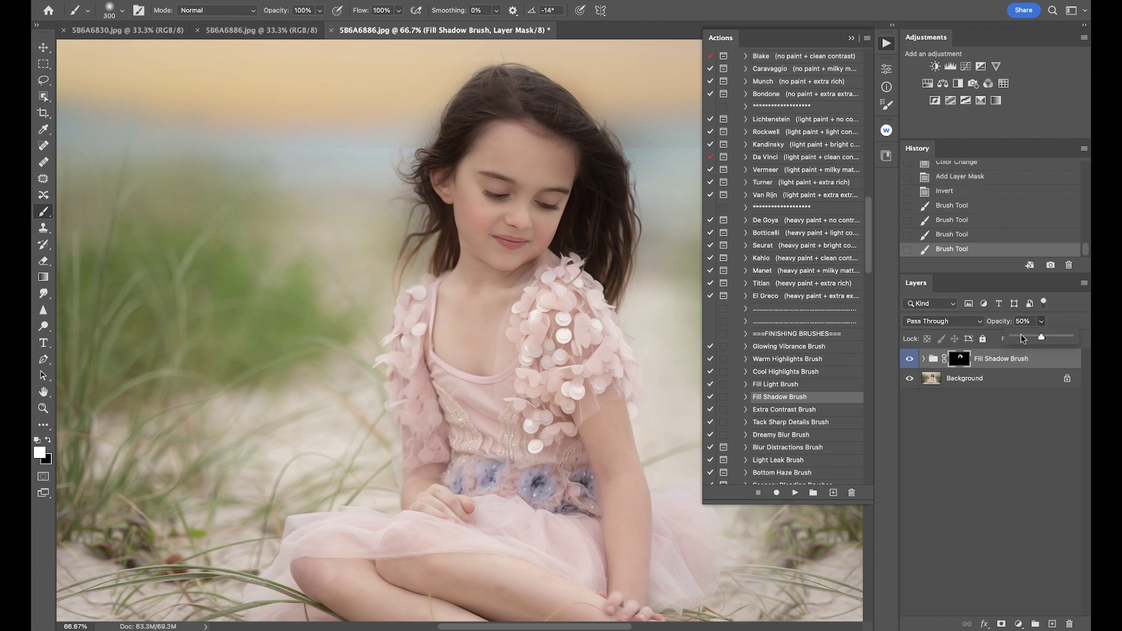
left_click_drag(1023, 339, 1022, 341)
left_click(909, 359)
left_click(909, 359)
left_click(1041, 322)
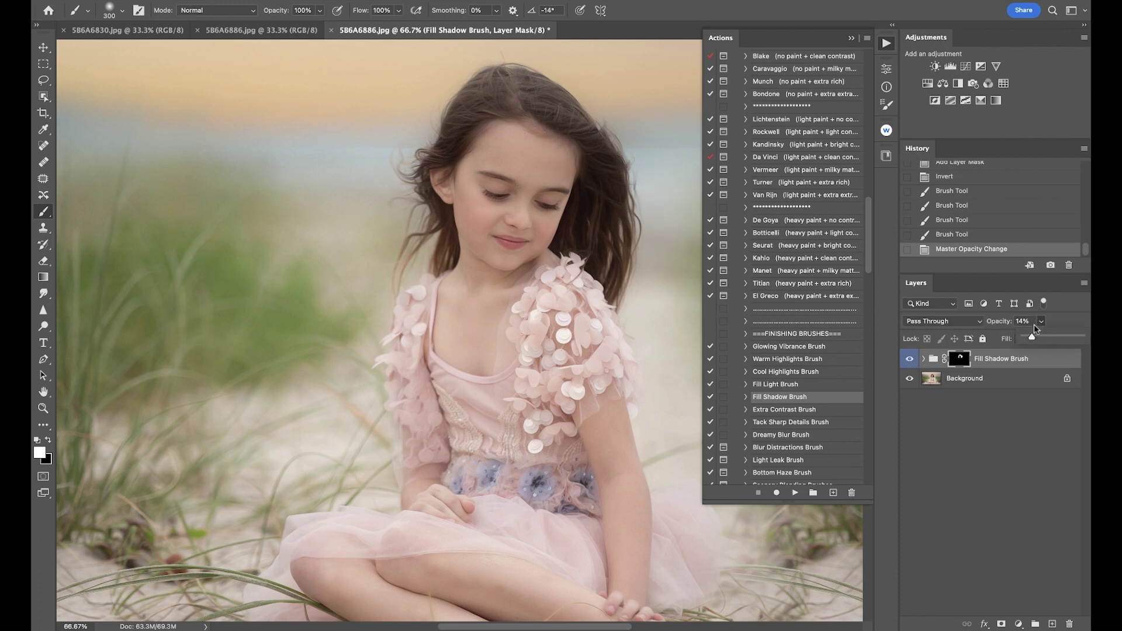
left_click_drag(1031, 338, 1029, 339)
Mask the Fill Shadow Brush effect away from the top of the girl's hair using black
key("x")
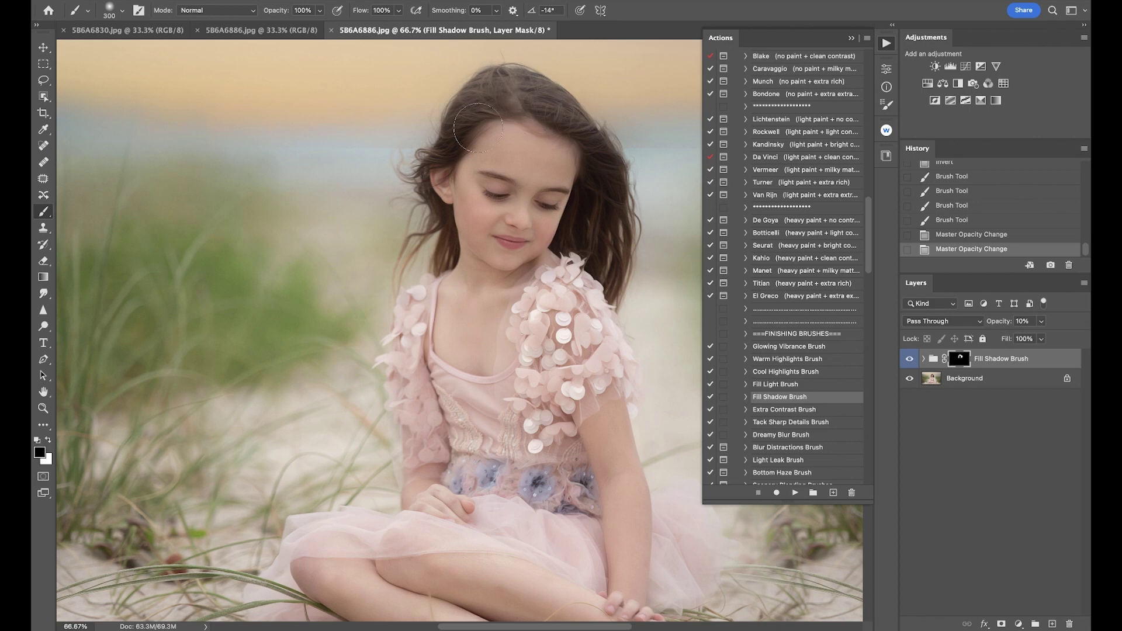
mouse_move(589, 119)
left_mouse_down()
mouse_move(455, 127)
mouse_move(574, 138)
left_mouse_up()
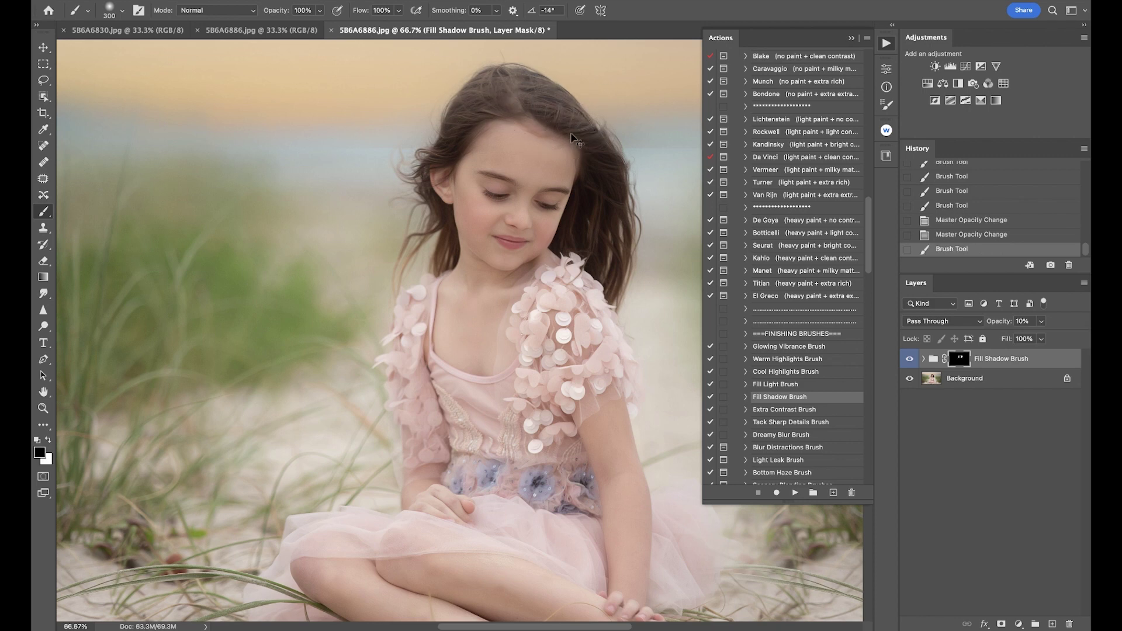
key("super+minus")
key("super+minus")
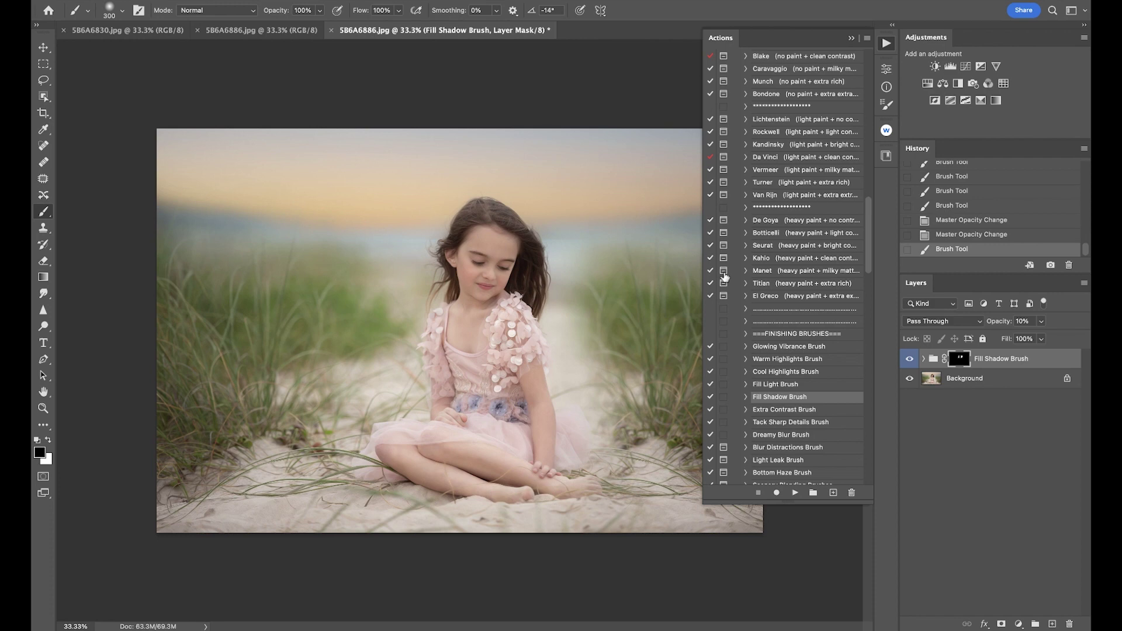
Run the Tack Sharp Details Brush action on the portrait
scroll(793, 450, "down", 1)
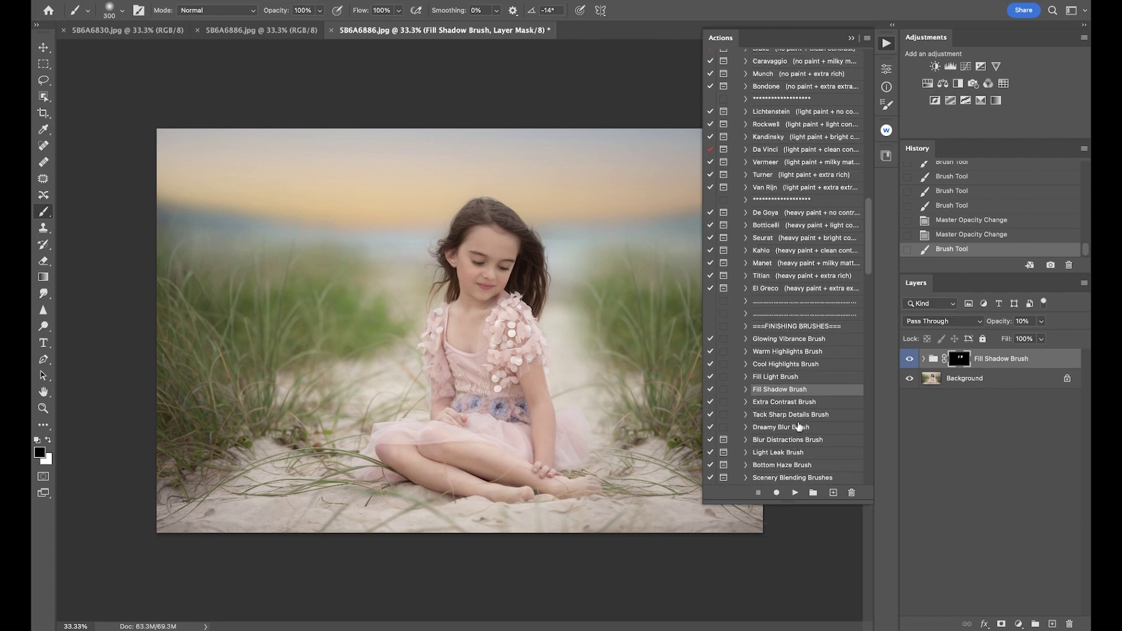
left_click(795, 415)
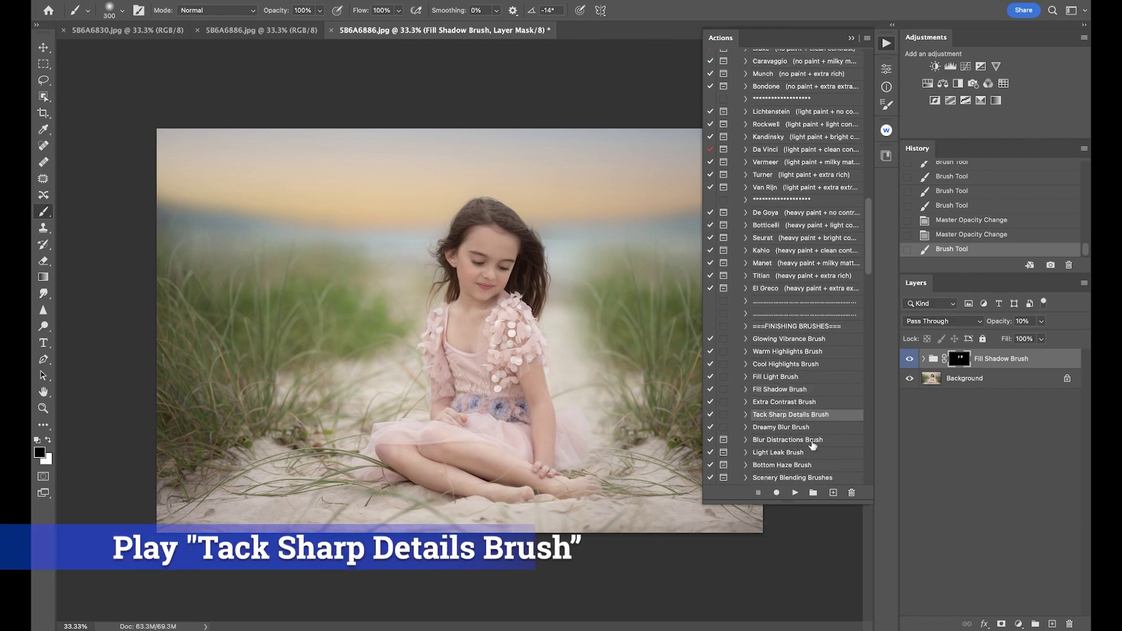
left_click(796, 492)
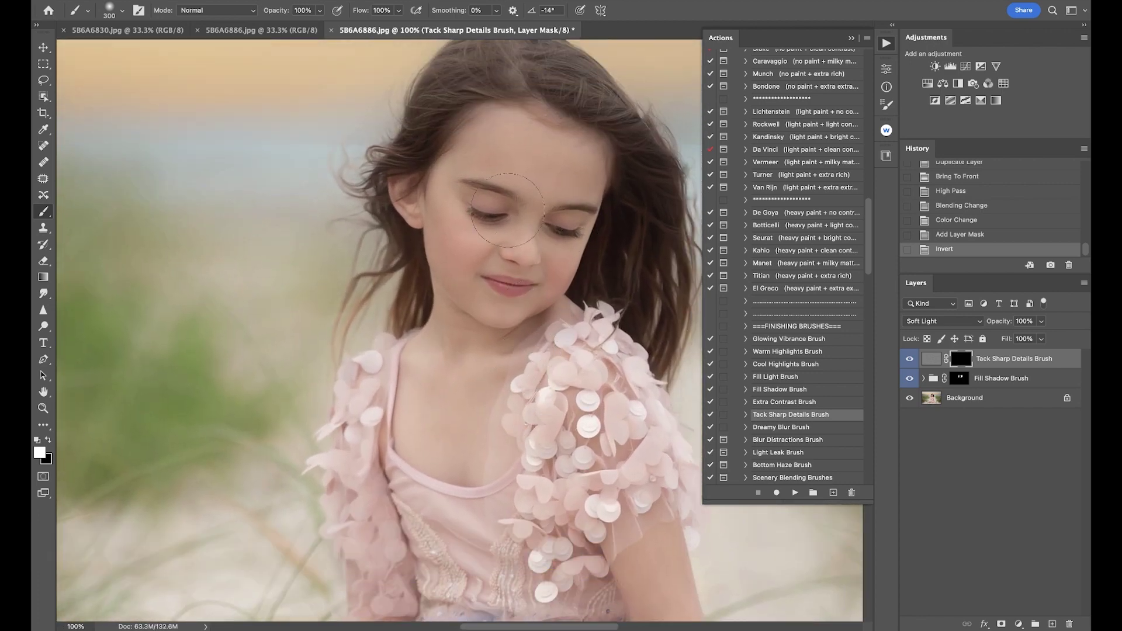
Paint the Tack Sharp Details Brush effect over the girl's eyes and flatten the image
left_click_drag(488, 201, 556, 217)
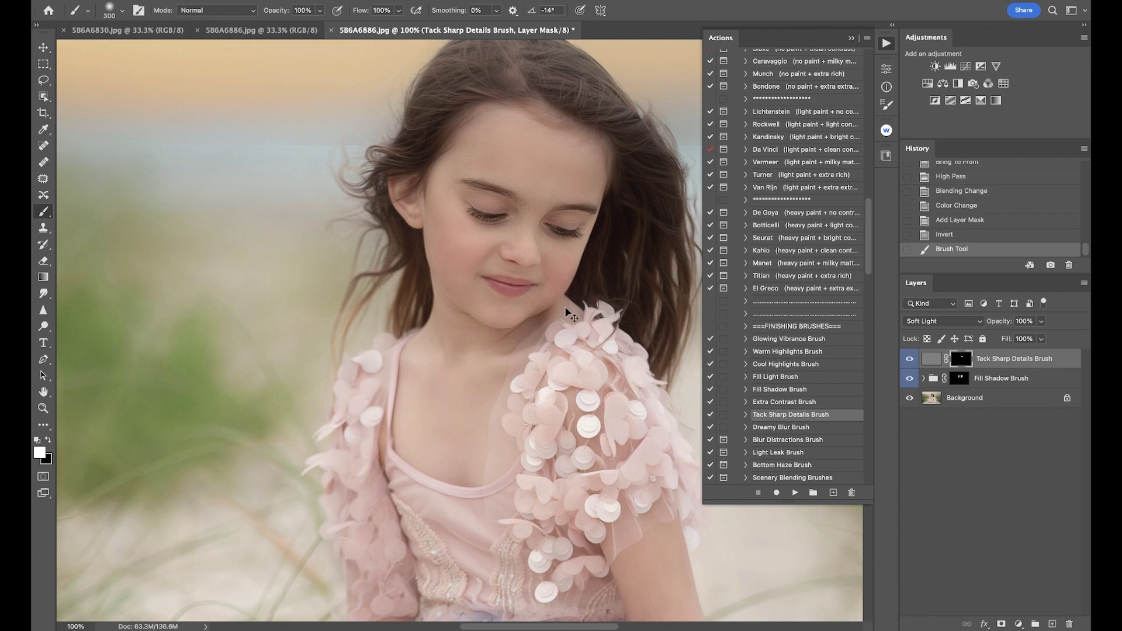
key("super+shift+e")
Run the Light Leak Brush action using the golden colour e7c28f sampled from the sunset sky
scroll(779, 363, "down", 2)
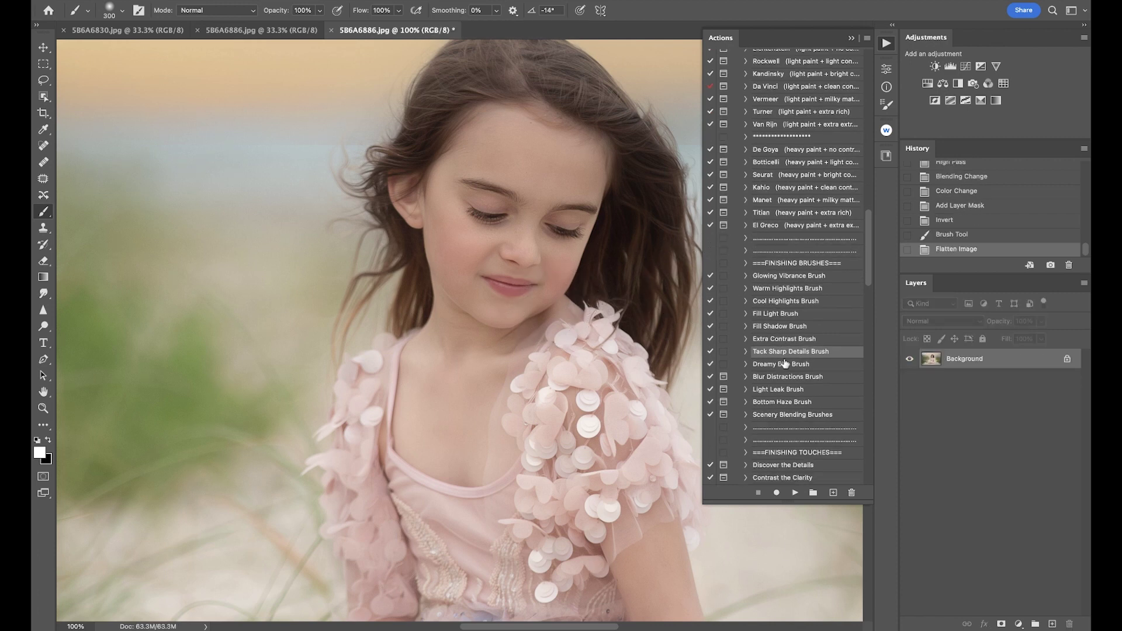
scroll(790, 374, "down", 1)
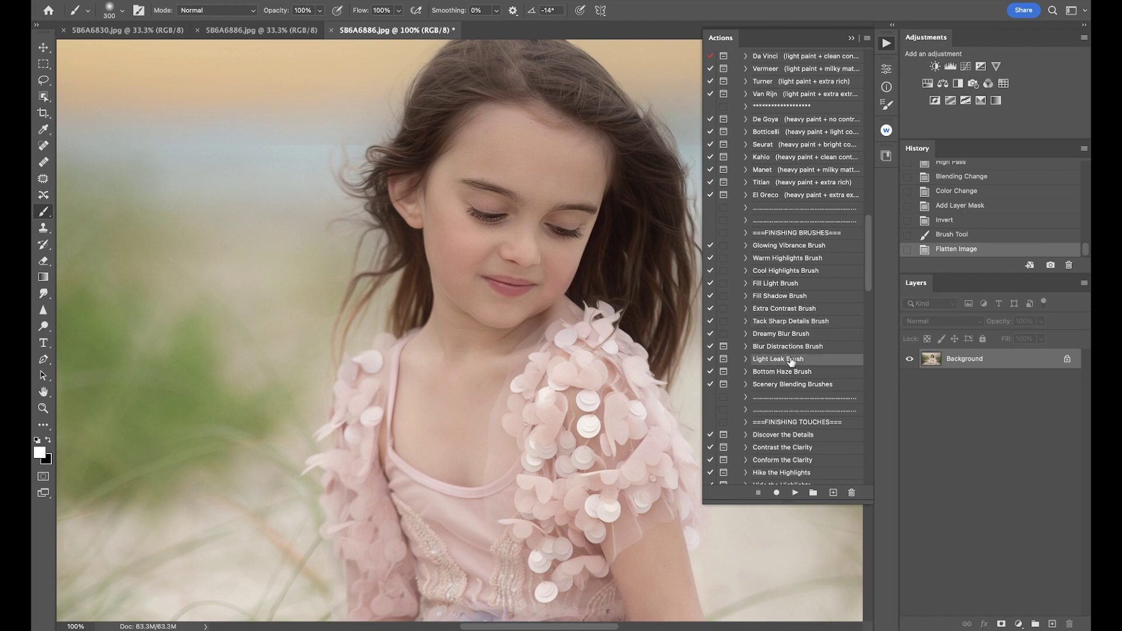
left_click(795, 492)
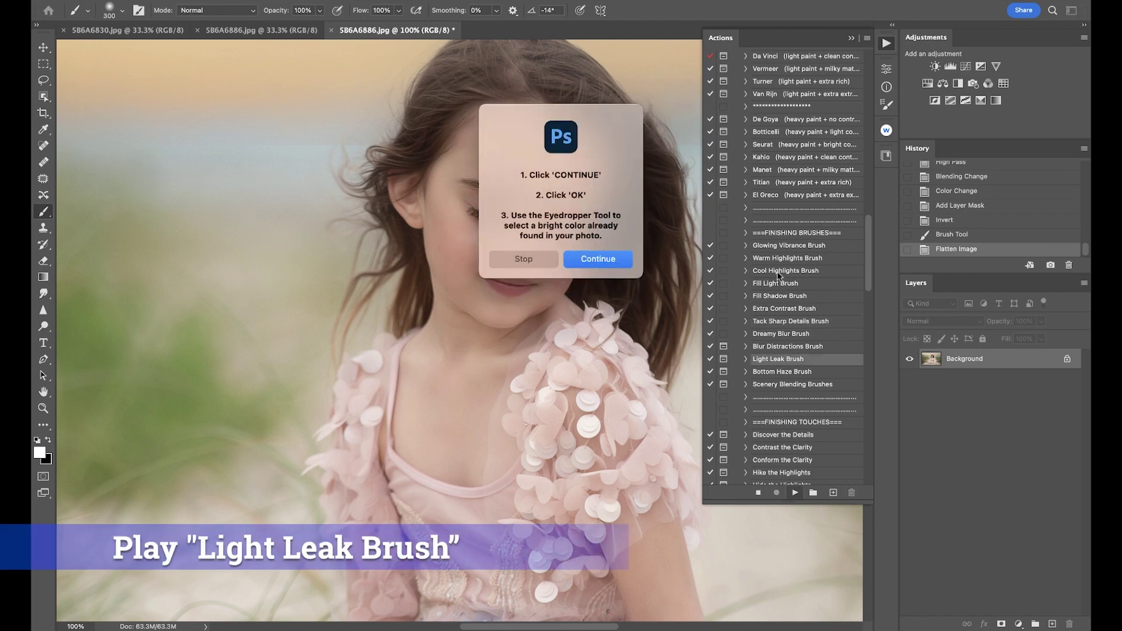
left_click(580, 258)
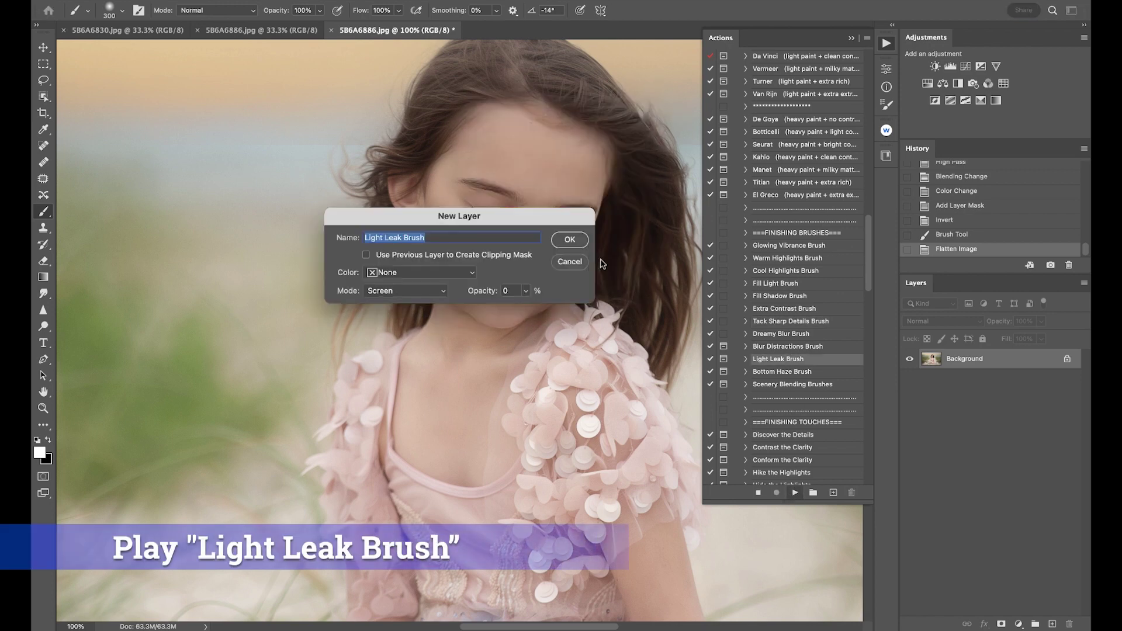
left_click(570, 240)
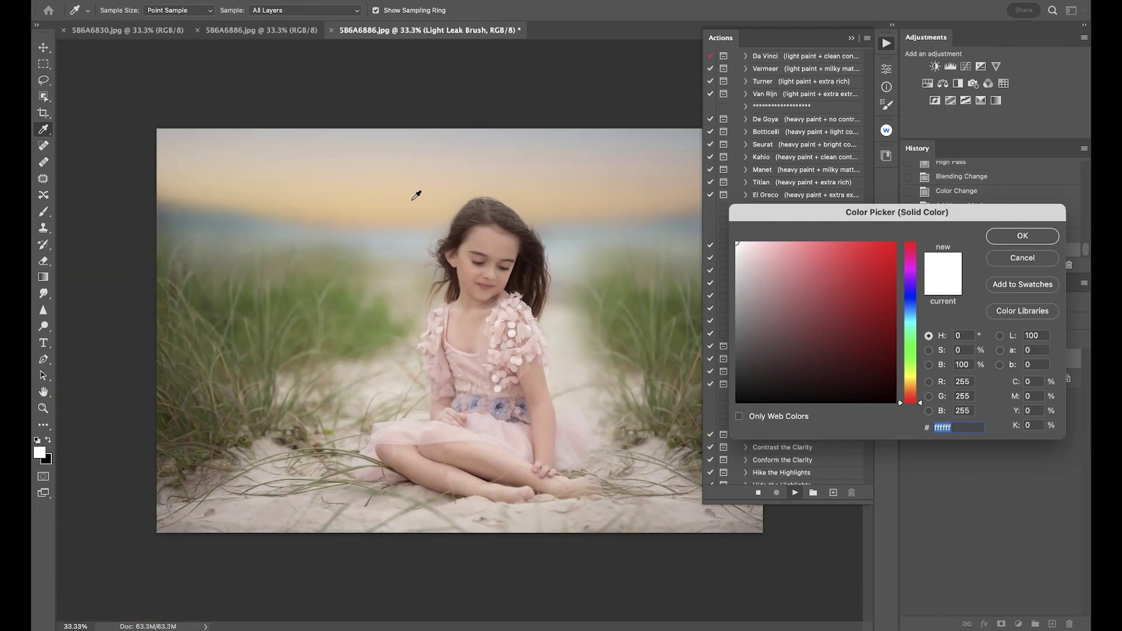
left_click(359, 203)
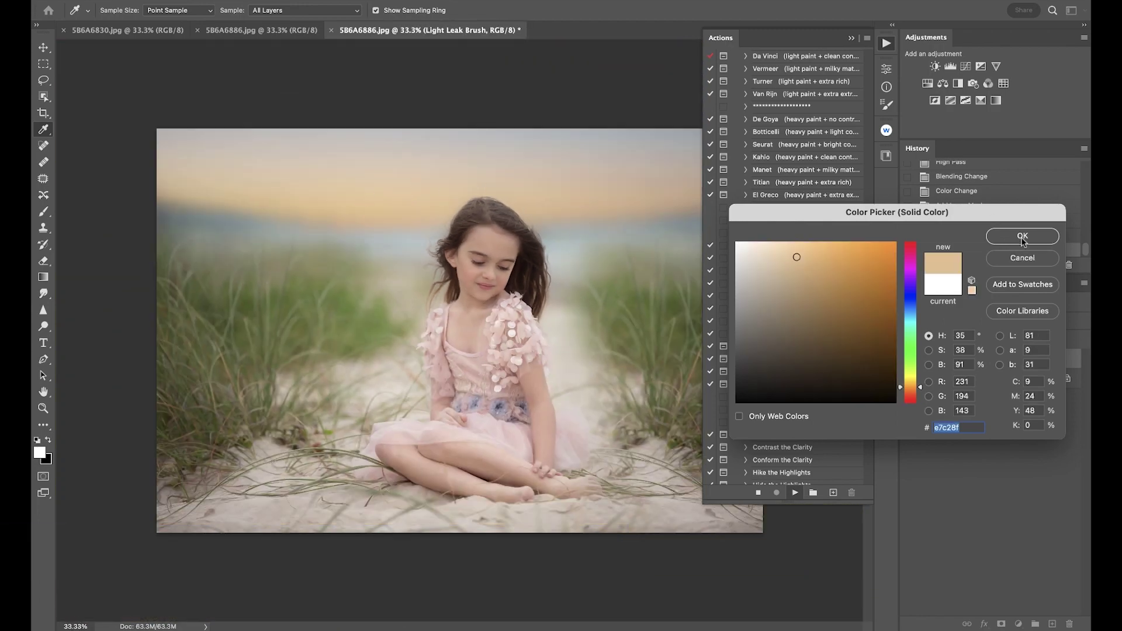
left_click(1023, 241)
left_click(593, 235)
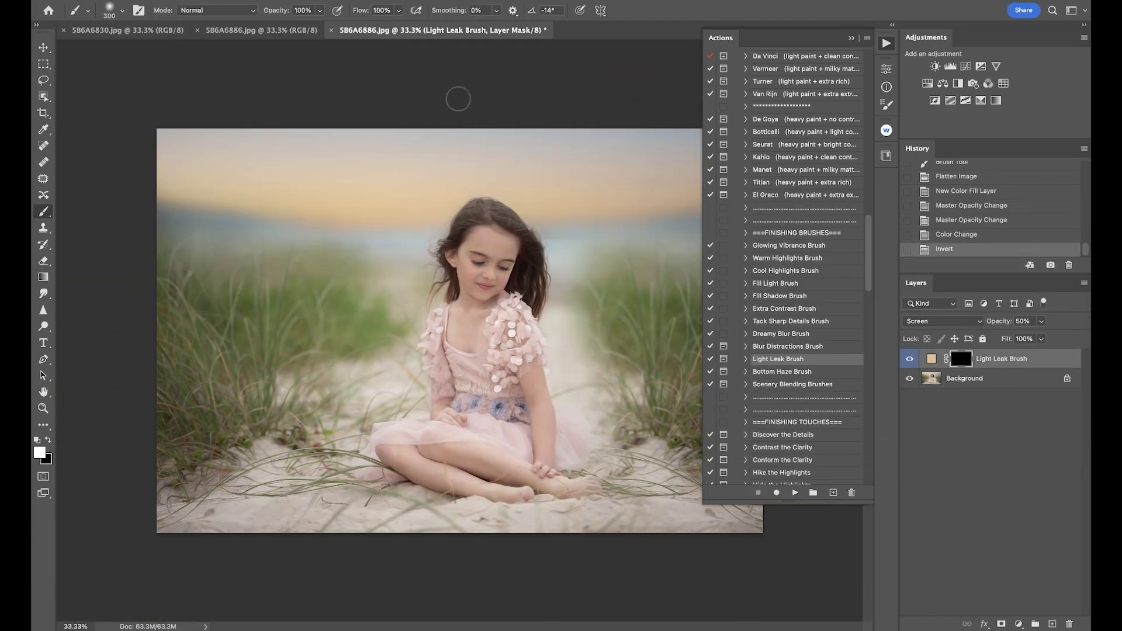
Paint the golden light leak across the sky and down both grassy sides of the photo with a 3600-pixel white brush
key("bracketright")
key("bracketright")
key("bracketright")
key("bracketright")
key("bracketright")
key("bracketright")
key("bracketright")
key("bracketright")
key("bracketright")
key("bracketright")
key("bracketright")
key("bracketright")
key("bracketright")
key("bracketright")
key("bracketright")
key("bracketright")
key("bracketright")
key("bracketright")
key("bracketright")
key("bracketright")
key("bracketright")
key("bracketright")
key("bracketright")
key("bracketright")
key("bracketright")
key("bracketright")
key("bracketright")
key("bracketright")
key("bracketright")
key("bracketright")
key("bracketright")
mouse_move(489, 87)
left_mouse_down()
mouse_move(490, 62)
mouse_move(318, 64)
mouse_move(526, 87)
left_mouse_up()
left_click(633, 133)
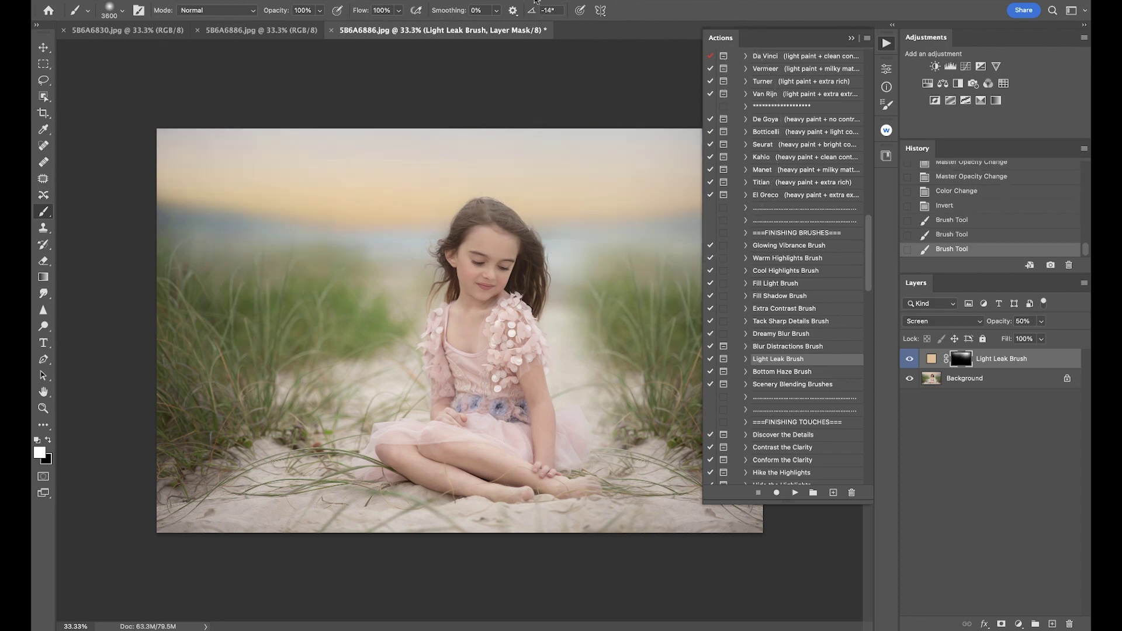
left_click(183, 238)
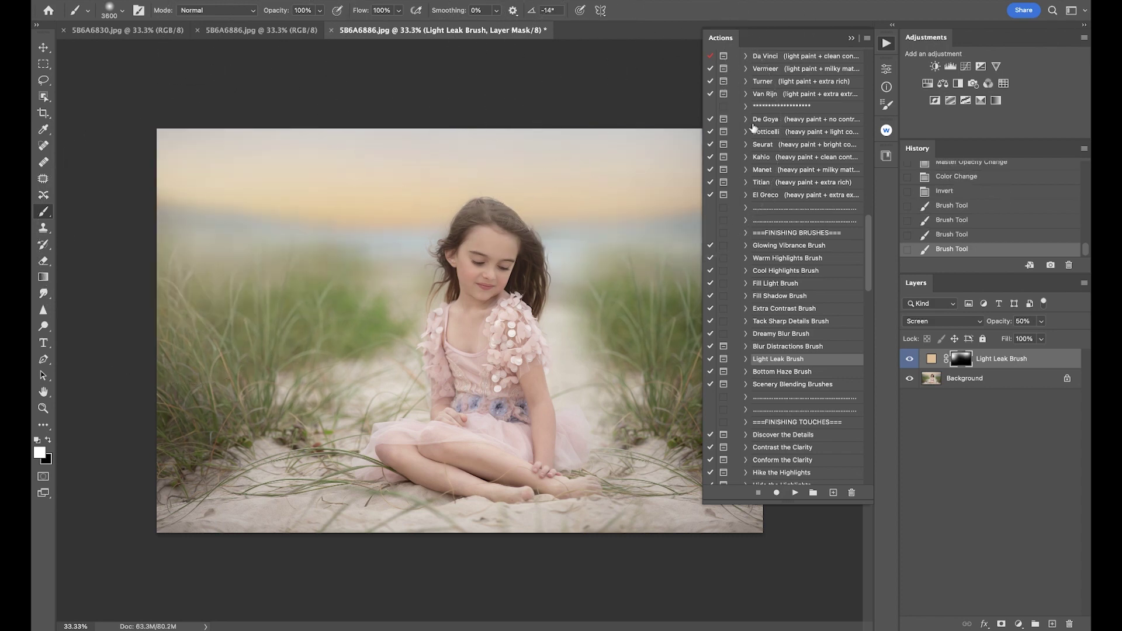
left_click(851, 38)
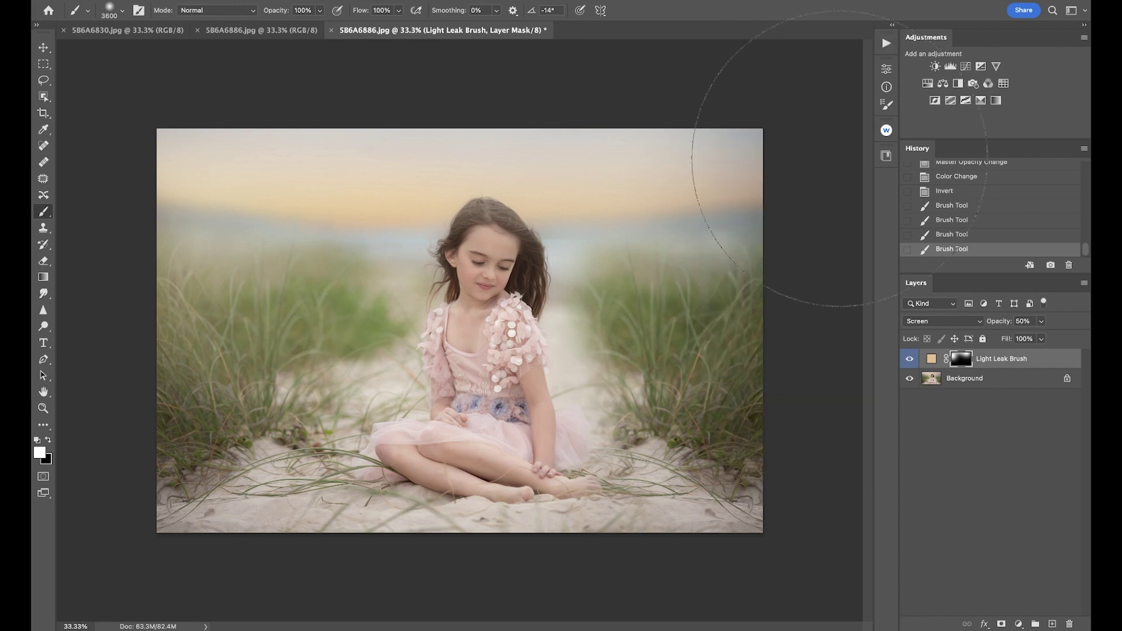
left_click_drag(704, 313, 798, 413)
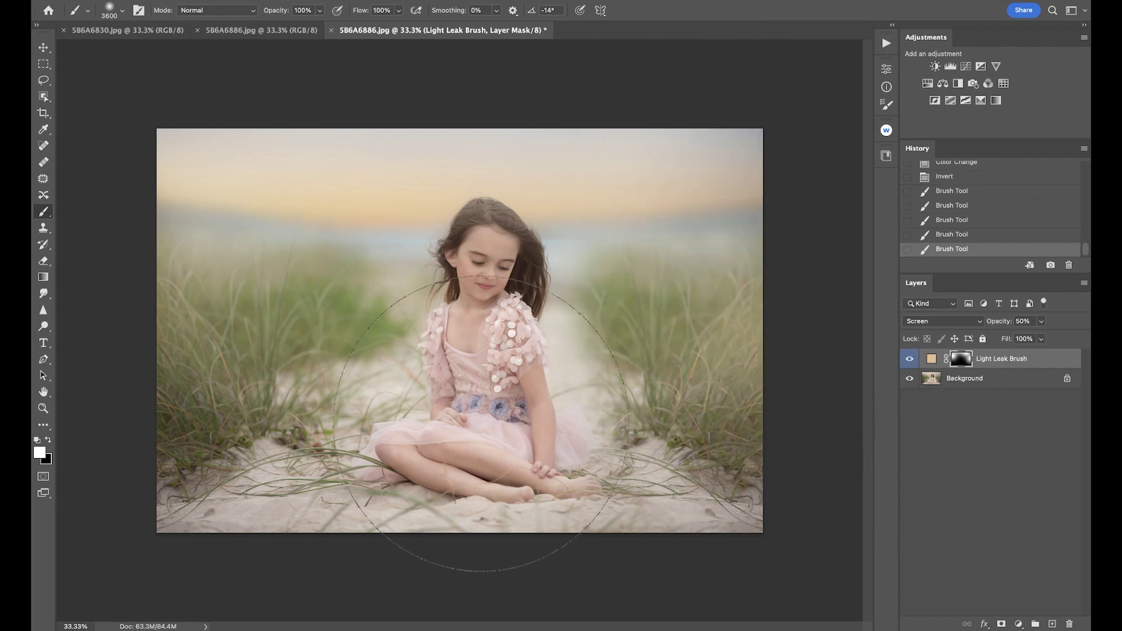
left_click(216, 398)
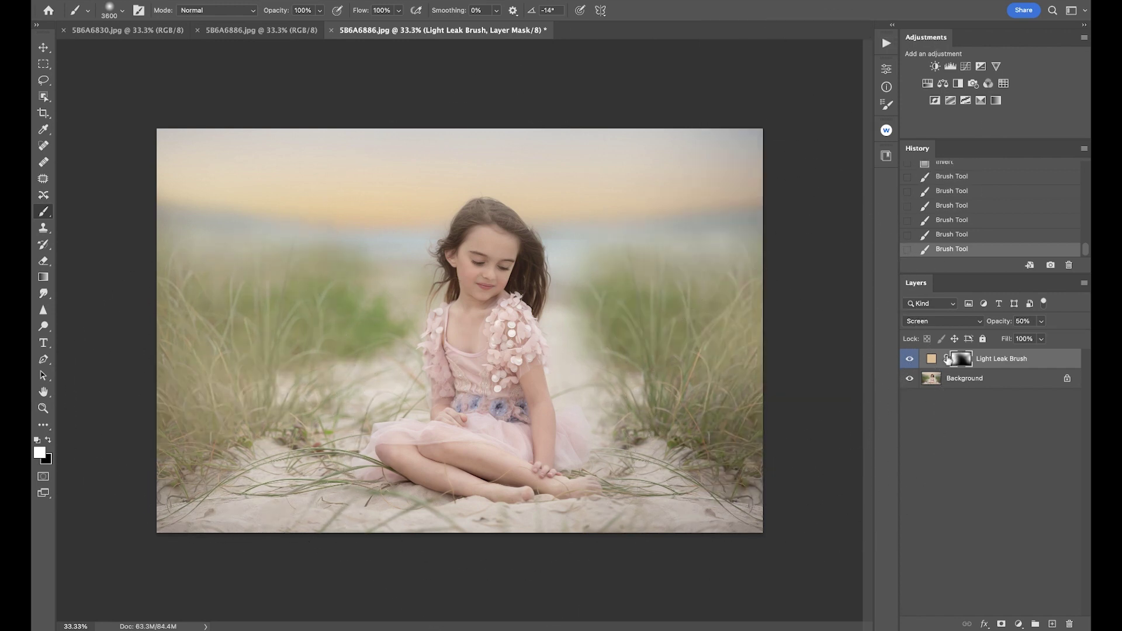
Set the Light Leak Brush layer's opacity to 13% and compare the photo with and without the layer
left_click_drag(1040, 321, 1020, 342)
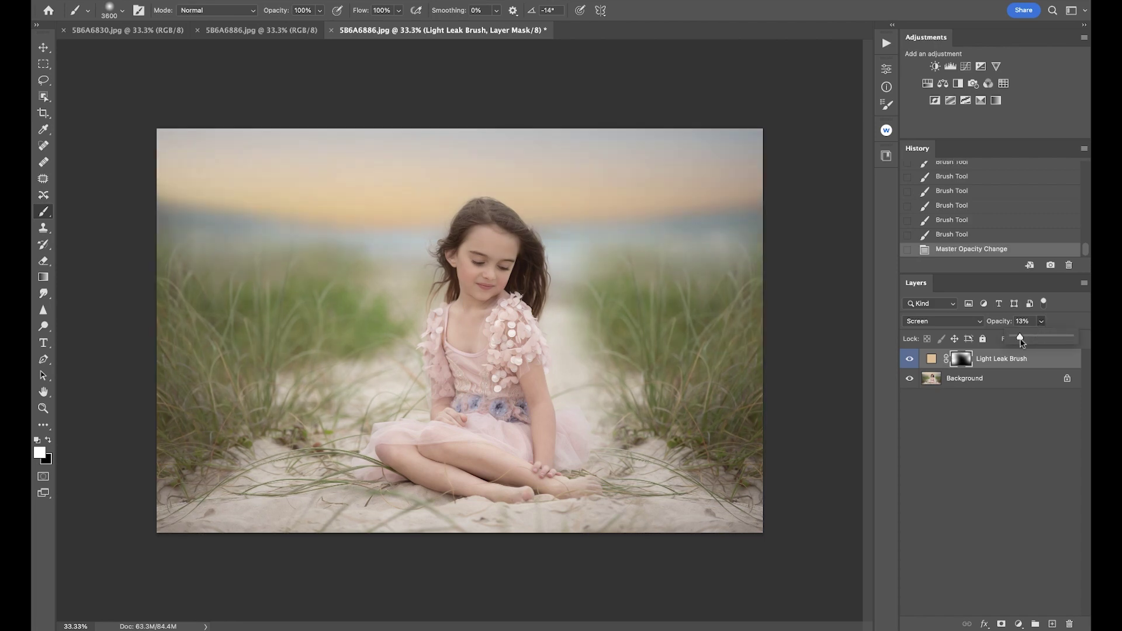
left_click(910, 361)
left_click(909, 362)
left_click(910, 362)
left_click(911, 362)
left_click(910, 361)
left_click(910, 361)
left_click(909, 361)
left_click(909, 361)
left_click(910, 362)
left_click(910, 362)
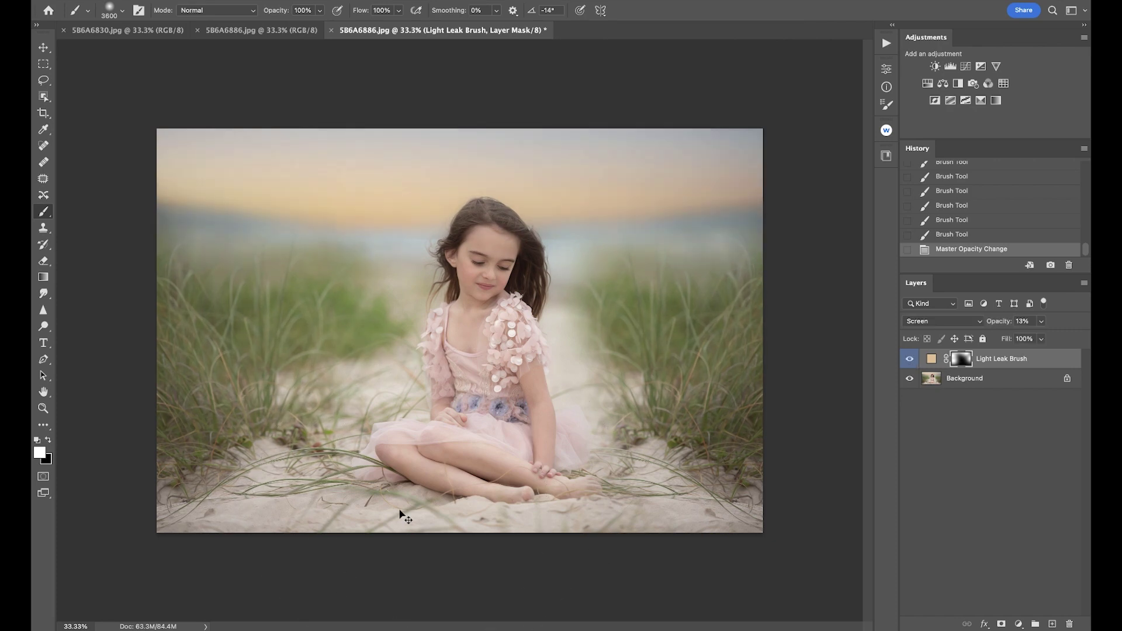
Flatten the image and run the Light Leak Brush action again with a pale pink sampled from the girl's dress
key("super+shift+e")
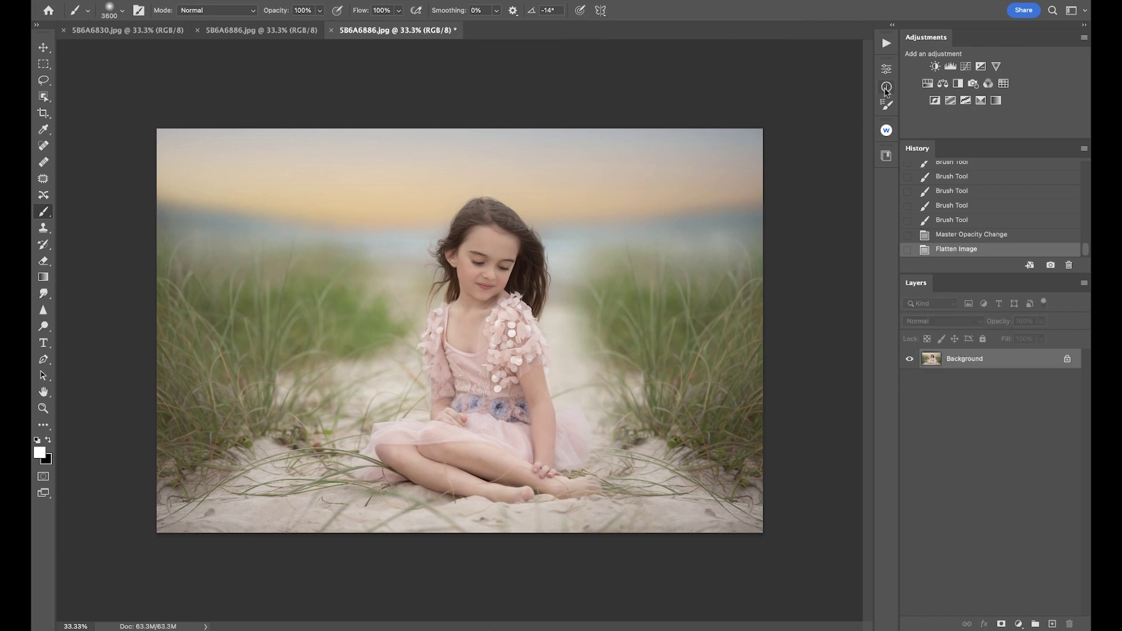
left_click(887, 43)
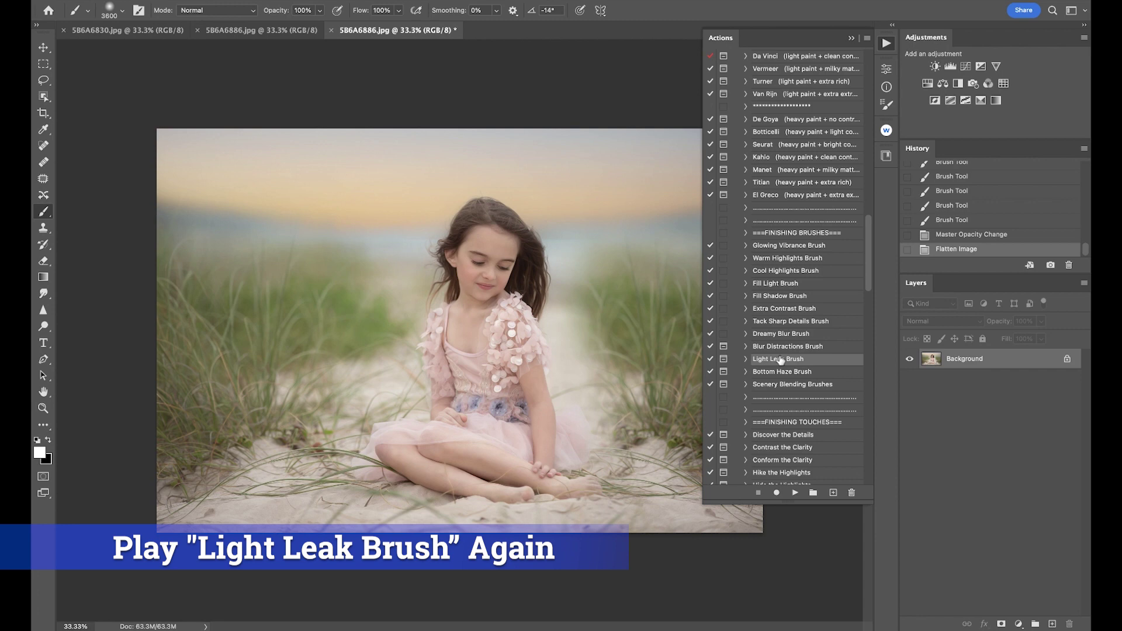
left_click(795, 492)
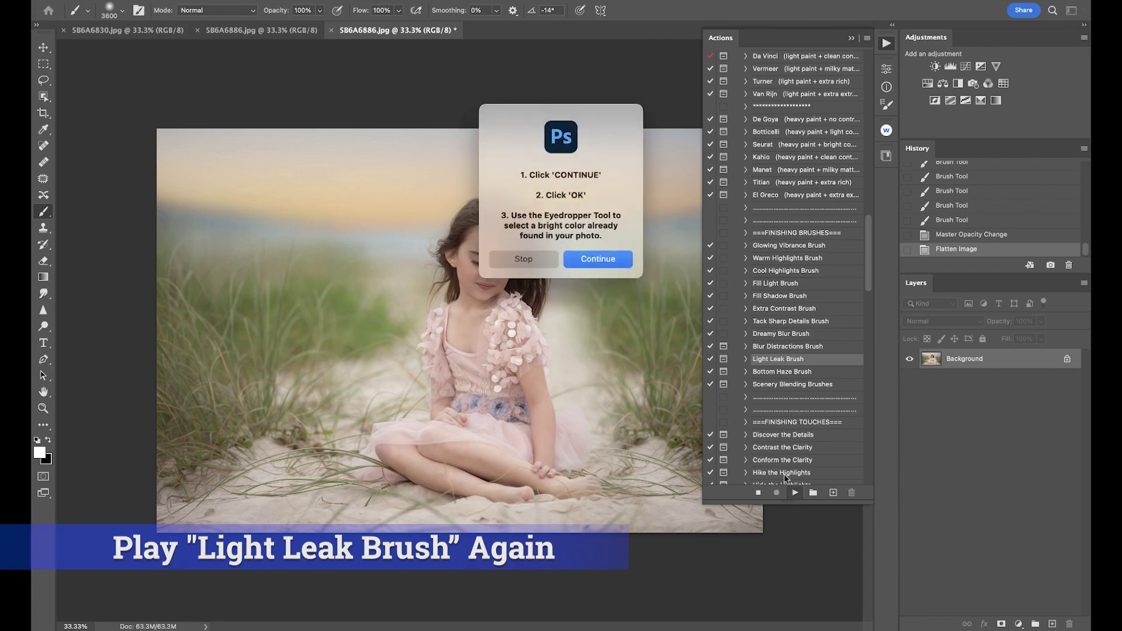
left_click(597, 257)
left_click(570, 239)
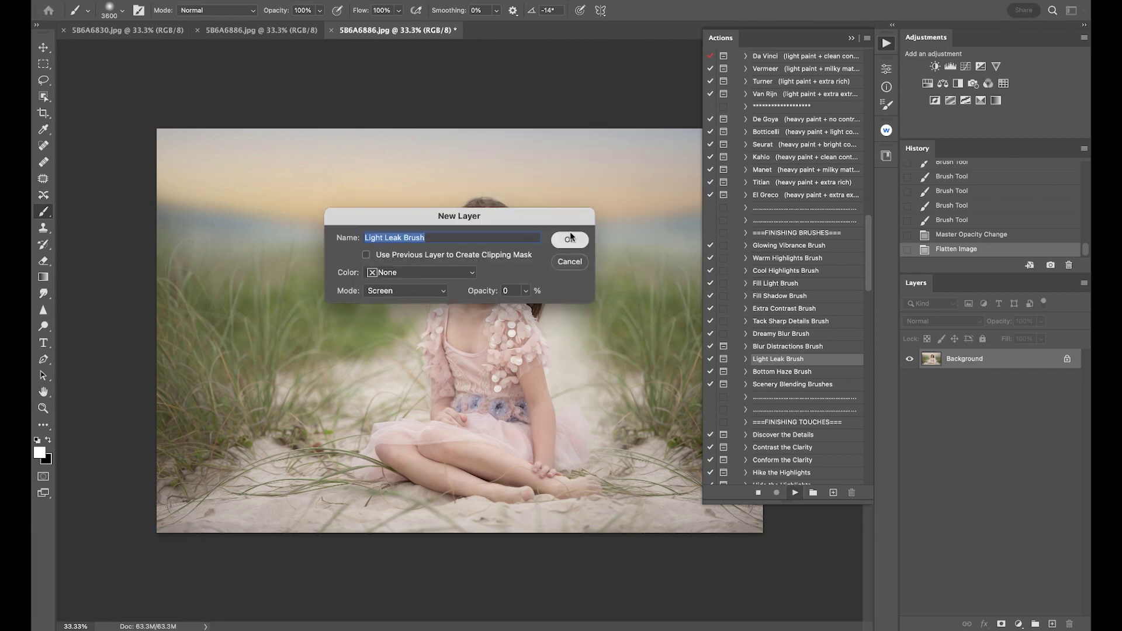
left_click(512, 347)
left_click(1022, 236)
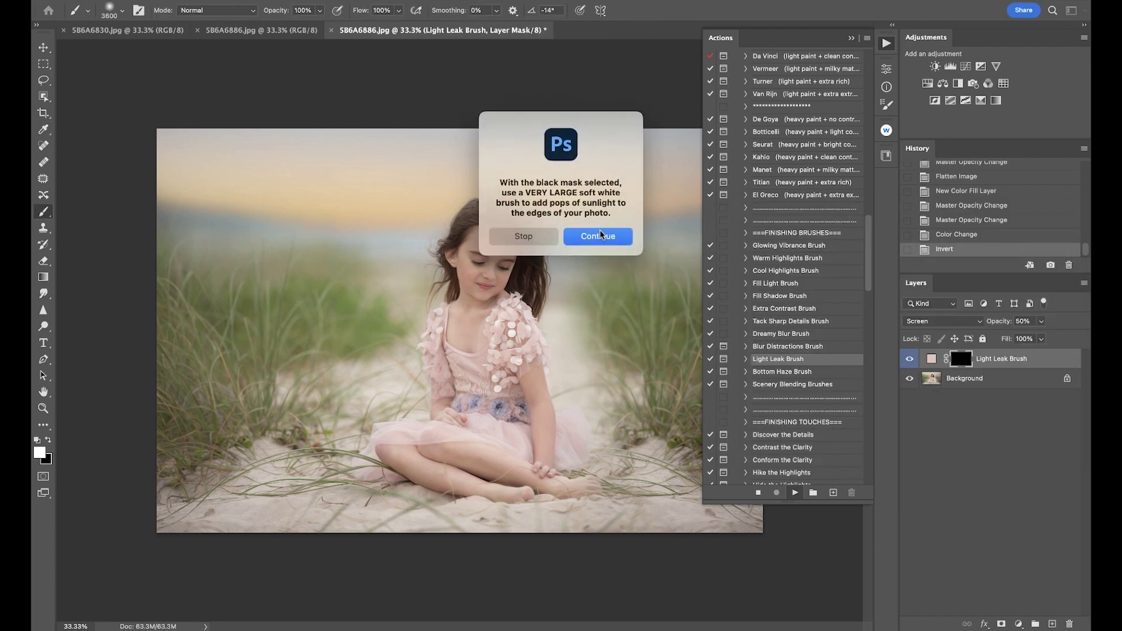
left_click(597, 235)
Paint the pink light leak across the sand at the bottom of the photo and set the layer's opacity to 29%
mouse_move(260, 561)
left_mouse_down()
mouse_move(380, 521)
mouse_move(648, 521)
left_mouse_up()
mouse_move(443, 520)
left_mouse_down()
mouse_move(273, 521)
mouse_move(233, 534)
left_mouse_up()
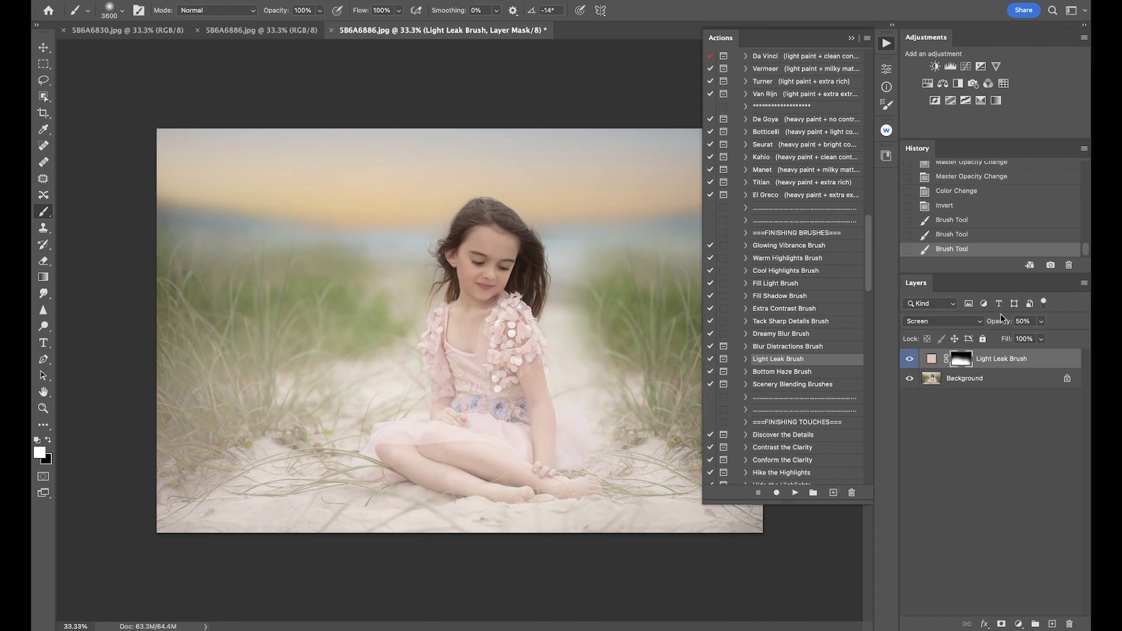
key("ctrl+plus")
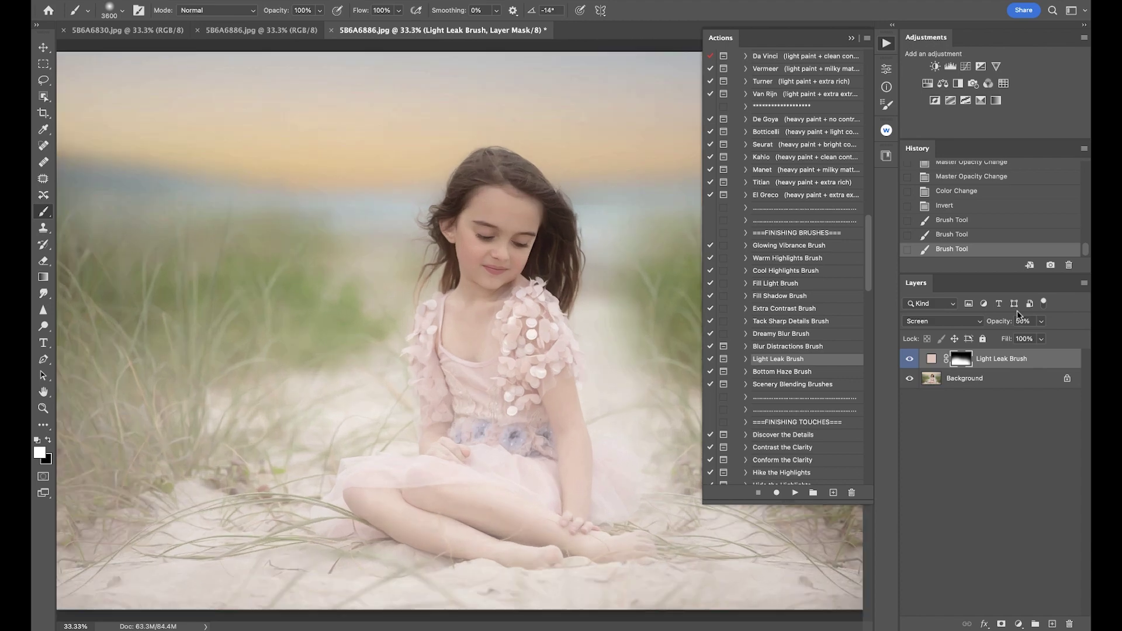
scroll(576, 325, "right", 3)
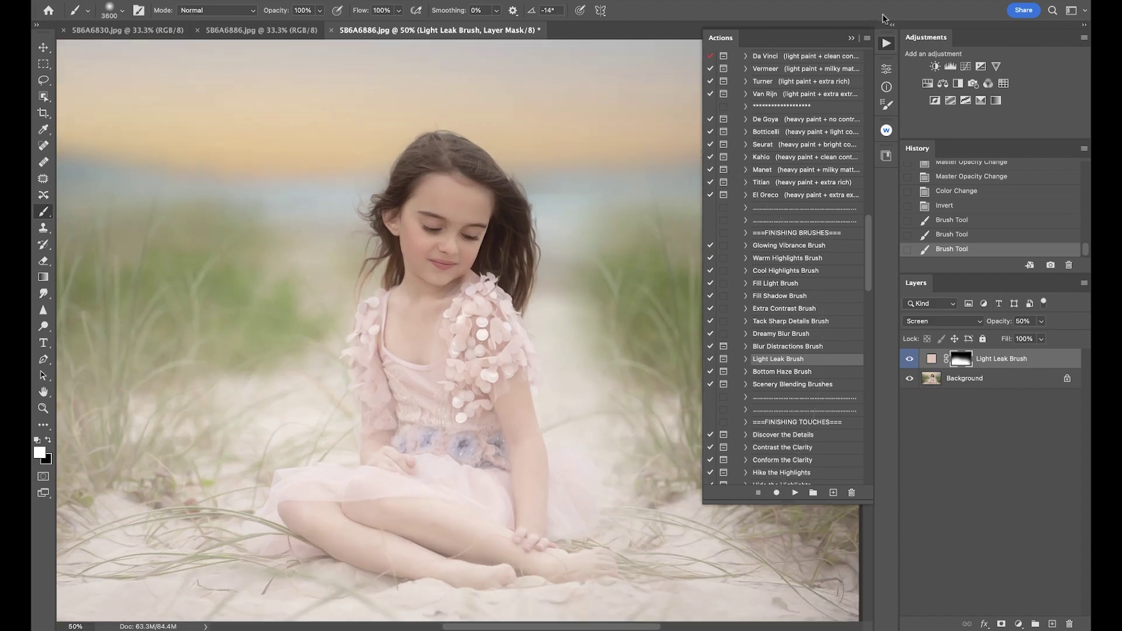
left_click(850, 39)
left_click(1040, 321)
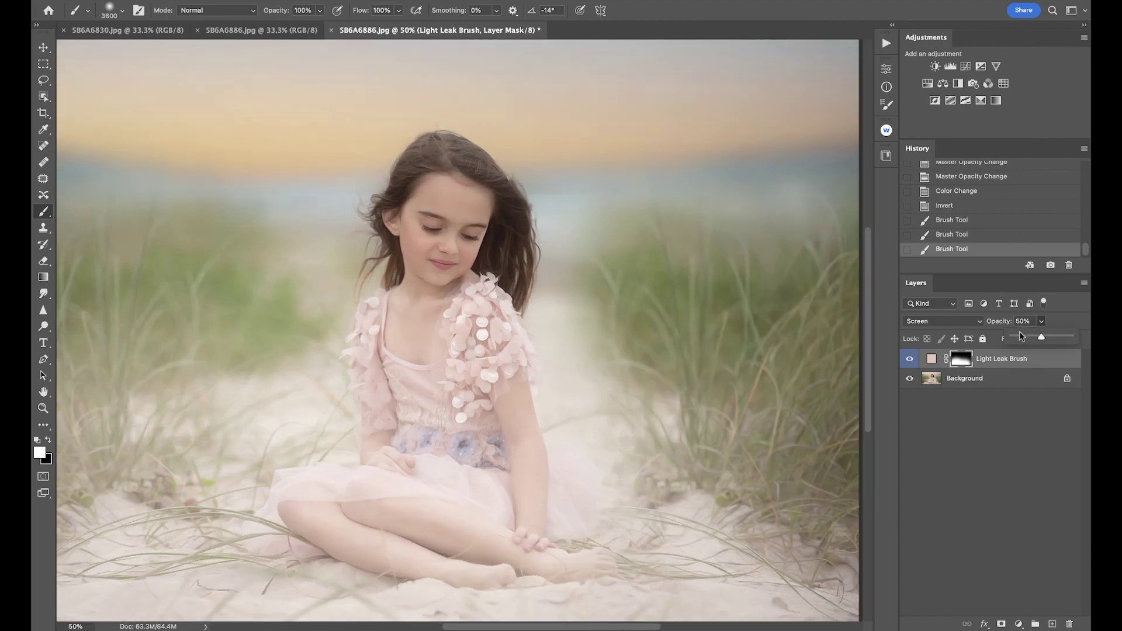
left_click(1031, 338)
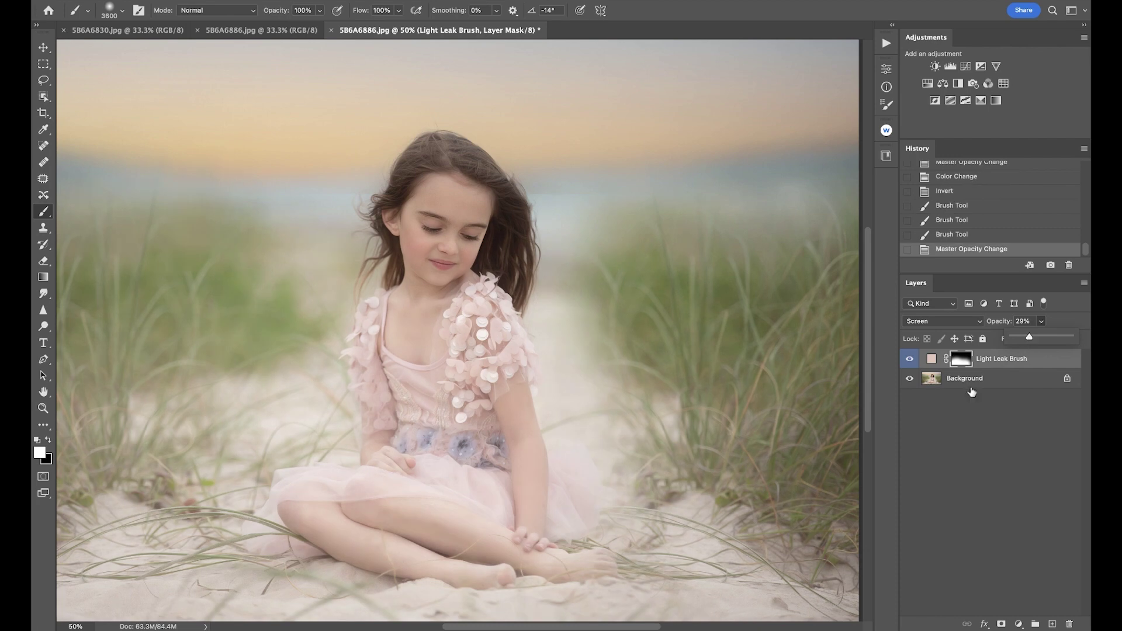
key("Return")
Reduce the brush to 800 pixels at 50% opacity and paint over the girl's face on the Light Leak Brush mask
key("bracketleft")
key("bracketleft")
key("bracketleft")
key("bracketleft")
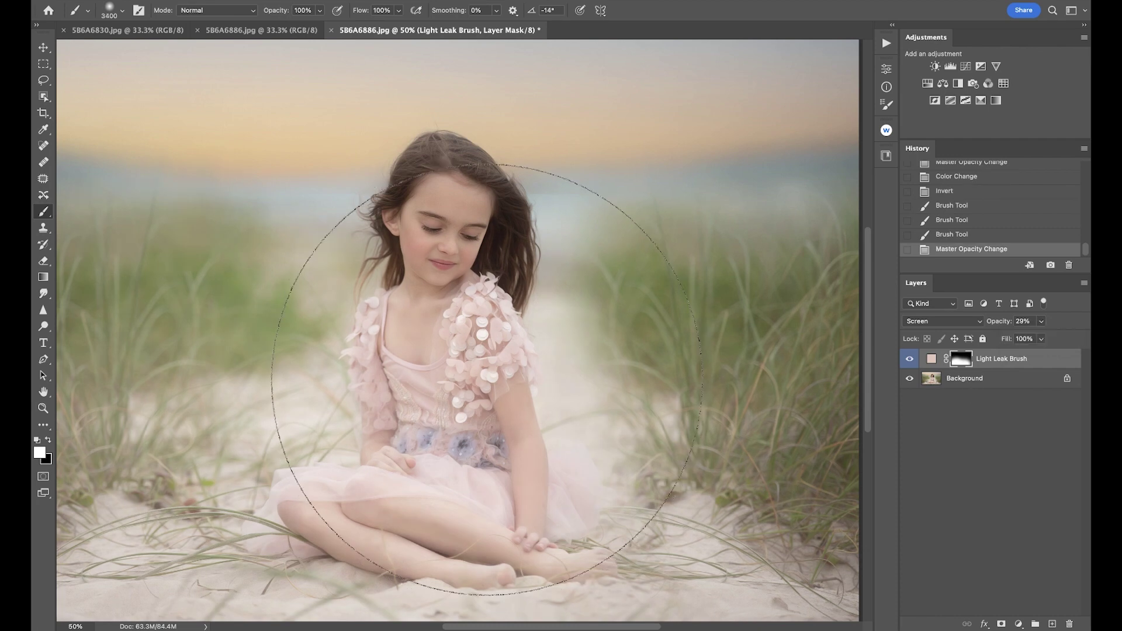
key("bracketleft")
key("bracketleft")
key("bracketleft")
key("bracketleft")
key("bracketleft")
key("5")
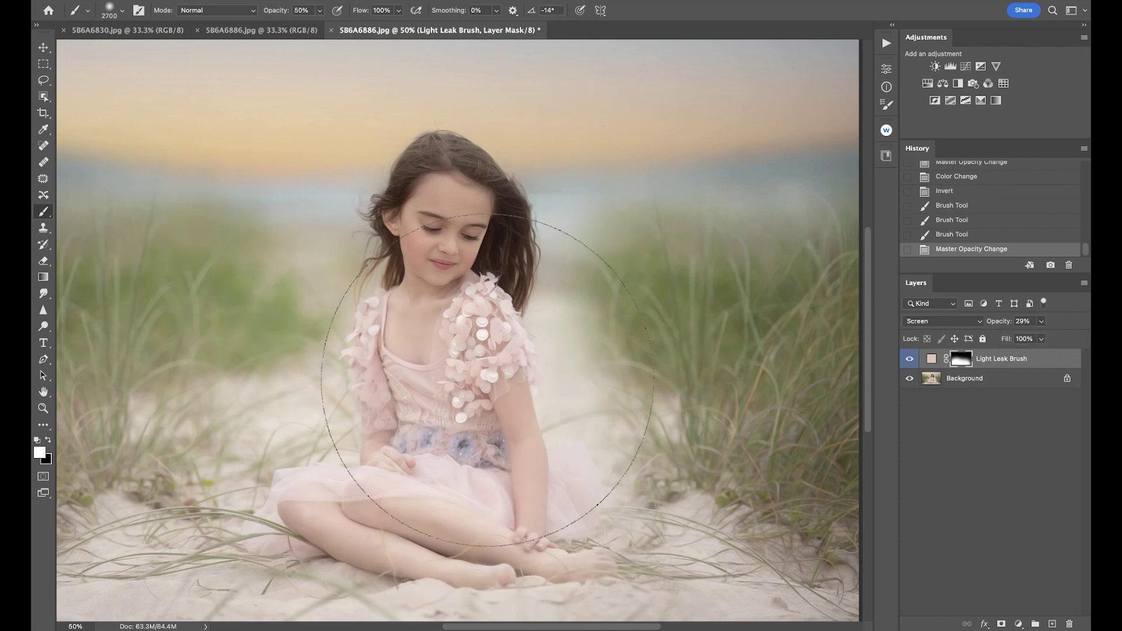
key("bracketright")
key("bracketleft")
key("bracketleft")
key("bracketleft")
key("bracketleft")
key("bracketleft")
key("bracketleft")
key("bracketleft")
key("bracketleft")
key("bracketleft")
key("bracketleft")
key("bracketleft")
key("bracketleft")
key("bracketleft")
key("bracketleft")
key("bracketleft")
key("bracketleft")
key("bracketleft")
key("bracketleft")
key("bracketleft")
key("bracketleft")
left_click_drag(456, 219, 475, 220)
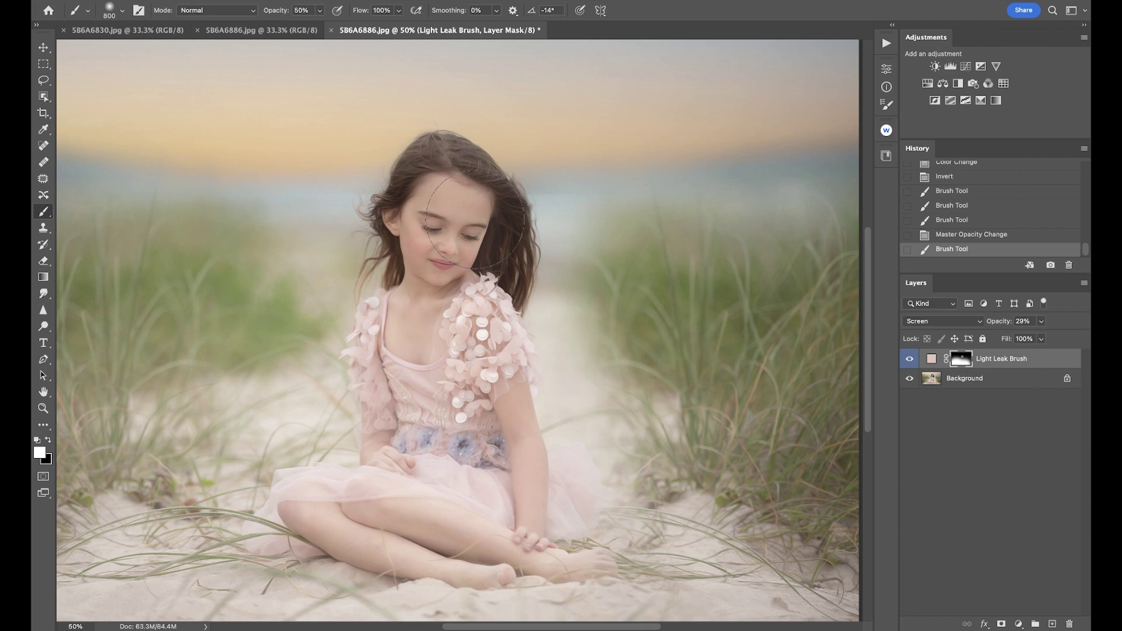
Using black on the mask, reduce the pink light leak over the girl's legs, feet, hands and skirt
key("x")
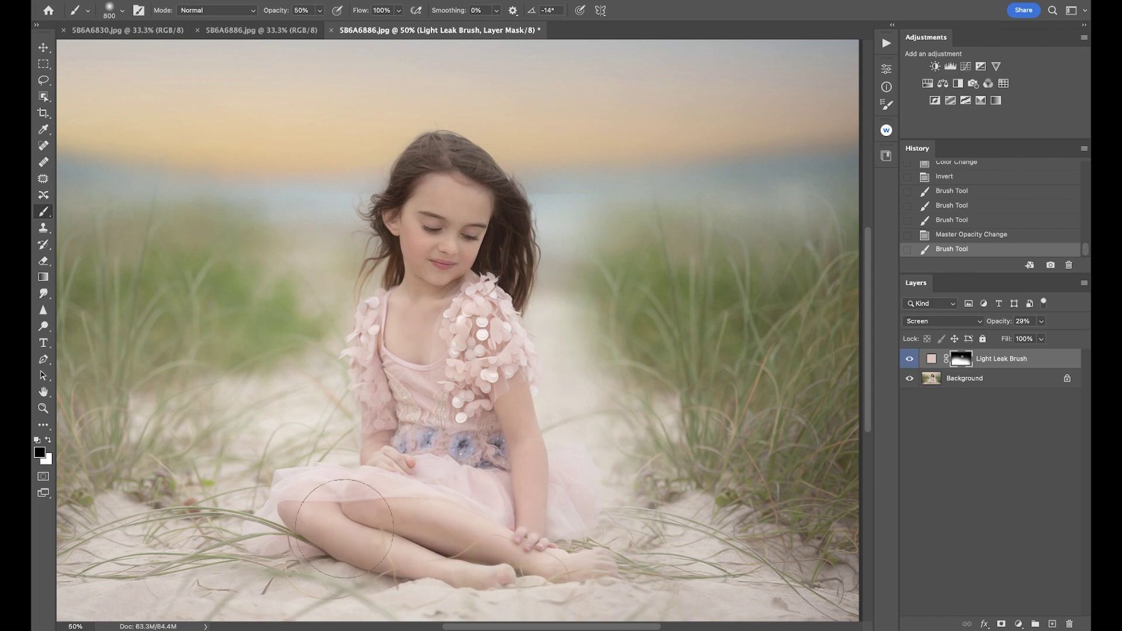
left_click(499, 536)
left_click(576, 551)
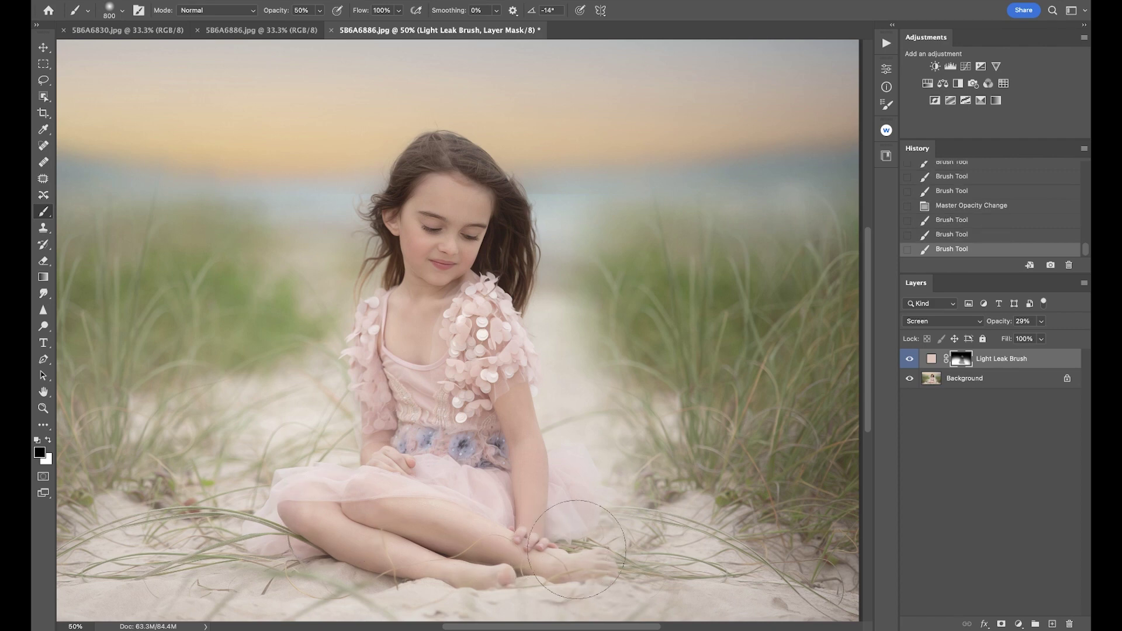
left_click(512, 525)
left_click(454, 522)
left_click(502, 506)
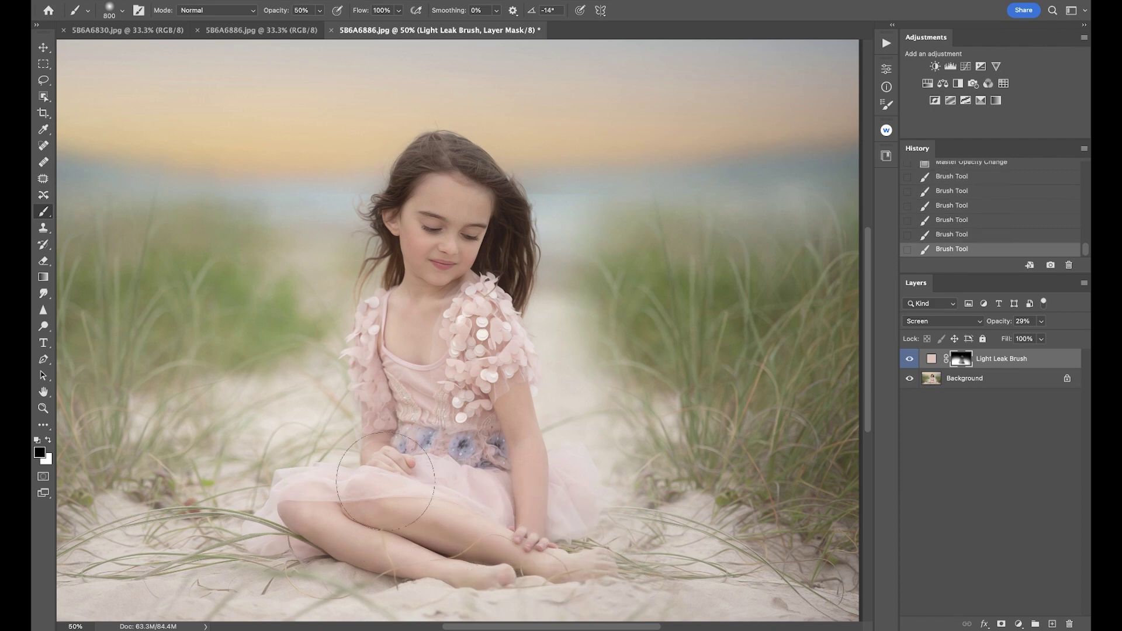
left_click(416, 465)
key("super+minus")
key("super+minus")
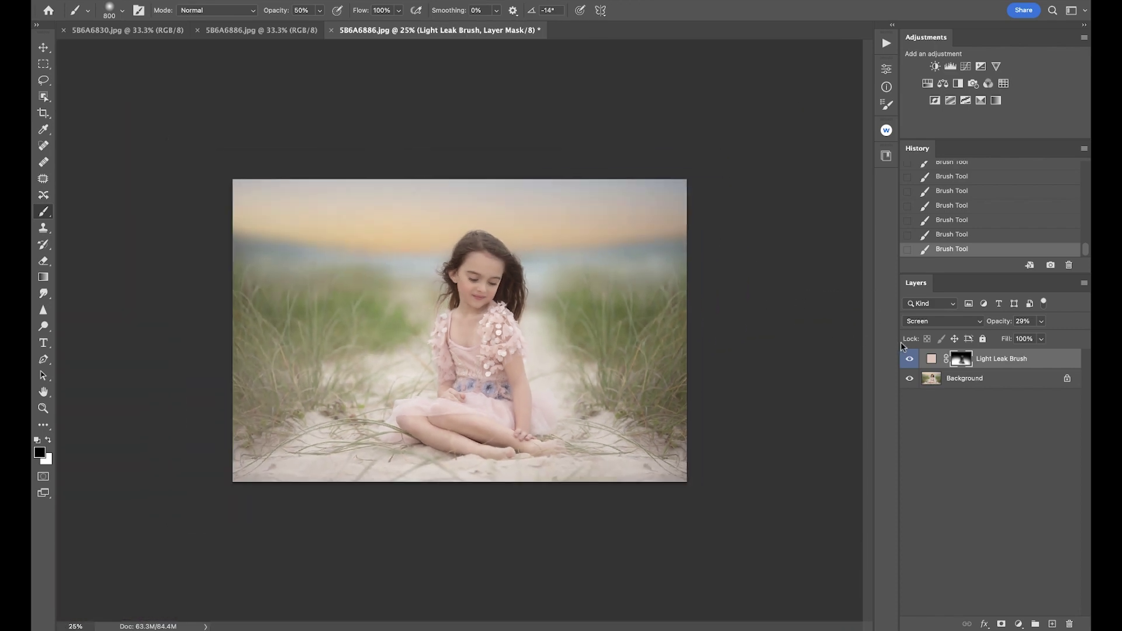
Flatten the image and reopen the list of finishing actions
key("super+shift+e")
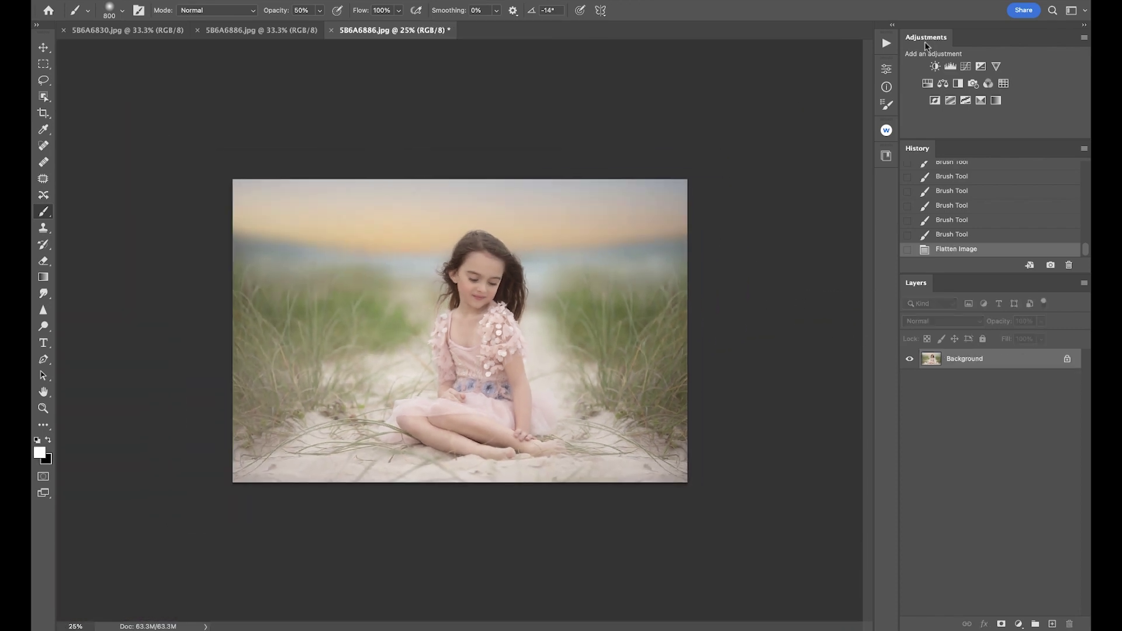
key("super+plus")
key("super+plus")
scroll(824, 114, "down", 2)
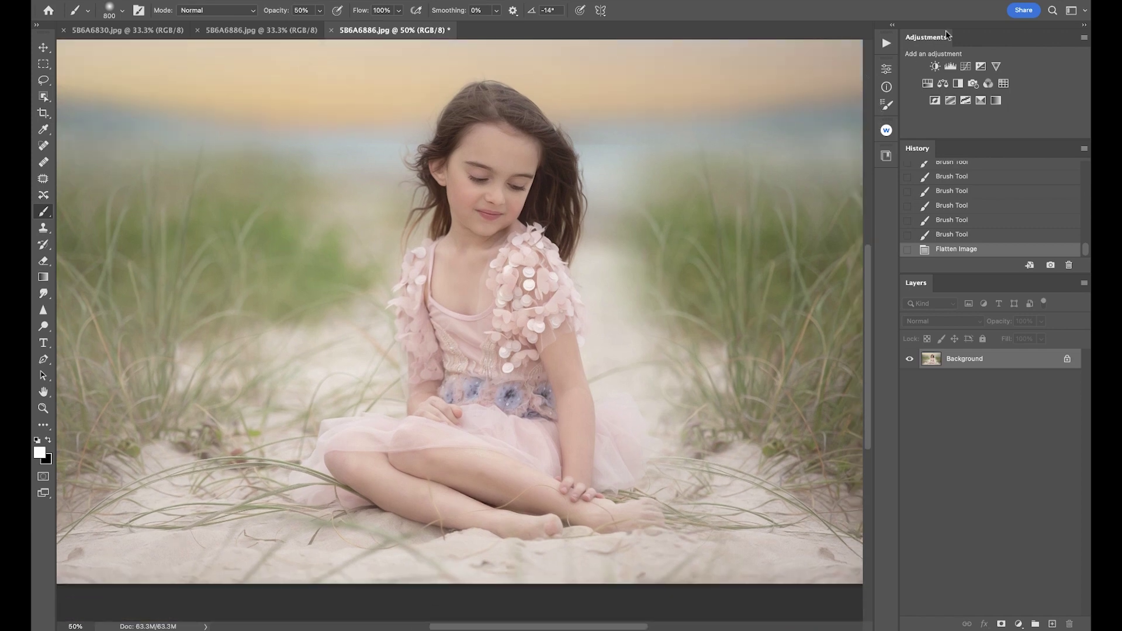
left_click(886, 43)
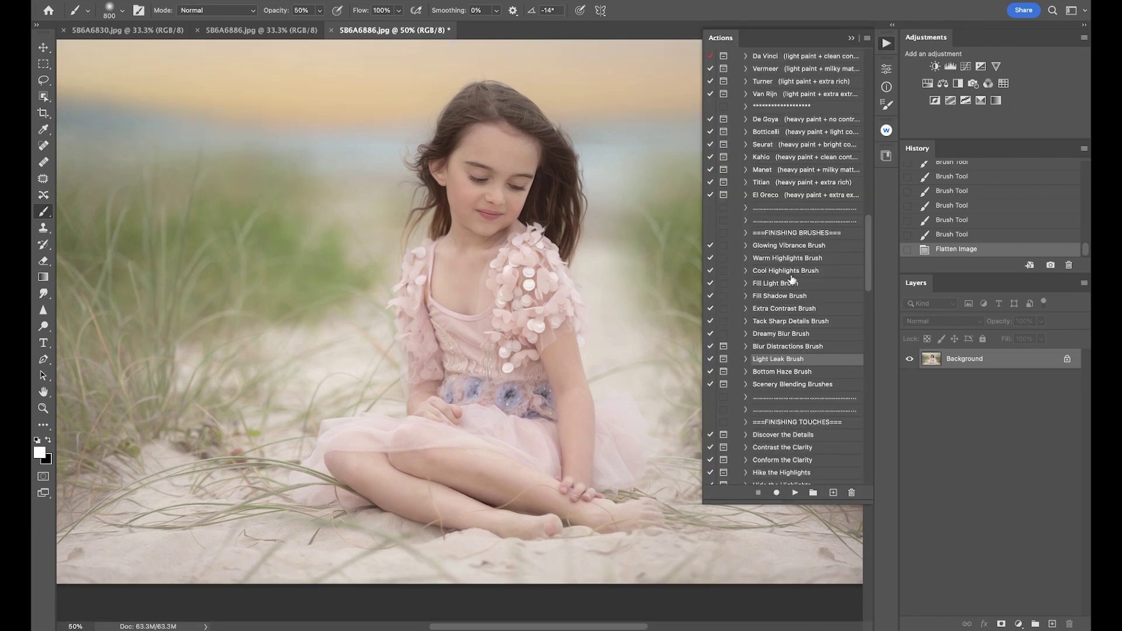
Run the Blur Distractions Brush action and paint the blur in white along the sand at the photo's bottom edge
left_click(788, 347)
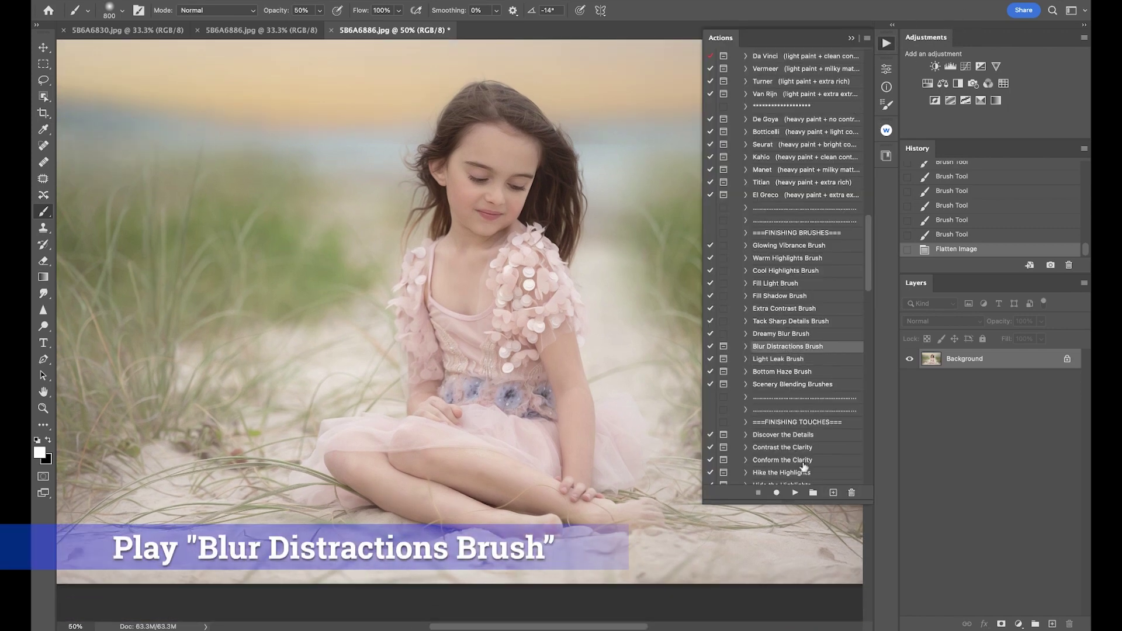
left_click(795, 494)
left_click(614, 244)
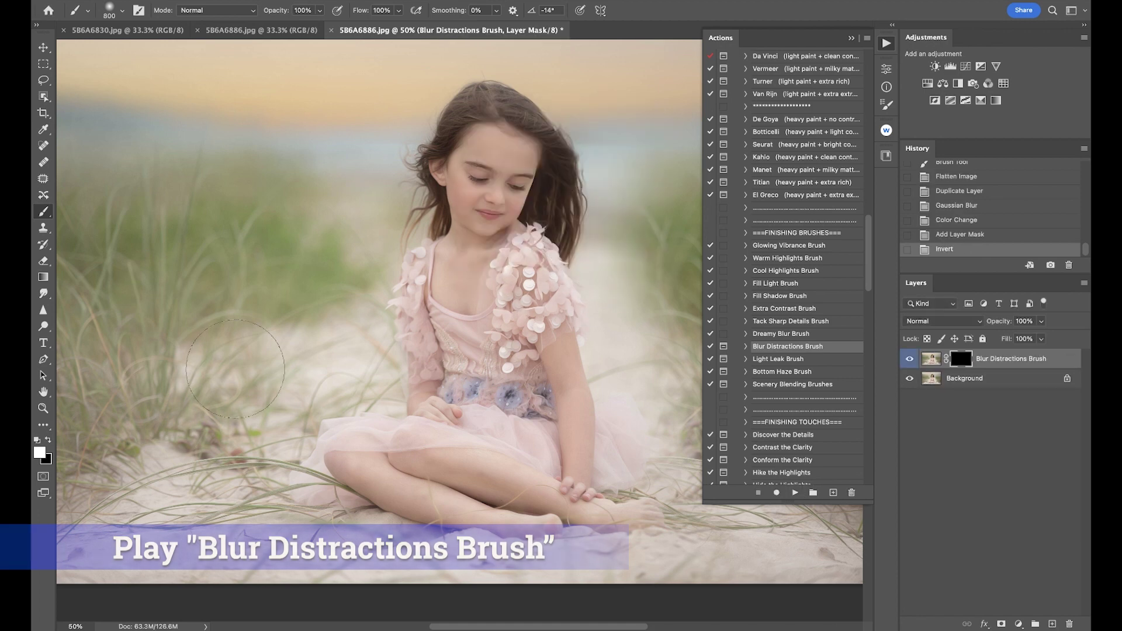
key("super+minus")
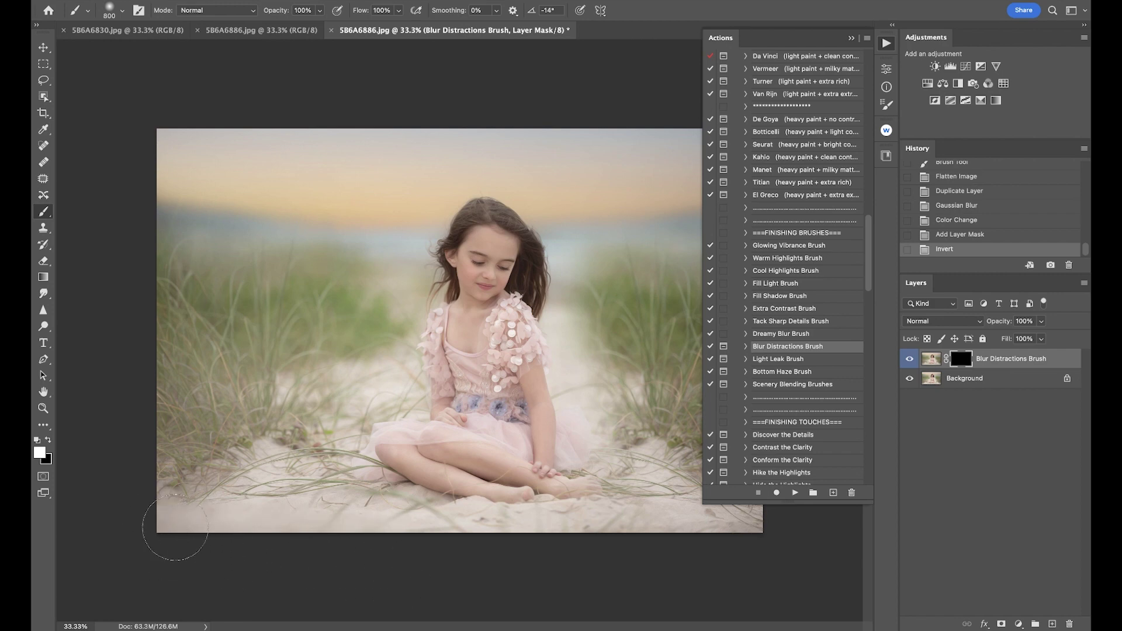
left_click_drag(421, 566, 484, 564)
left_click_drag(566, 558, 759, 535)
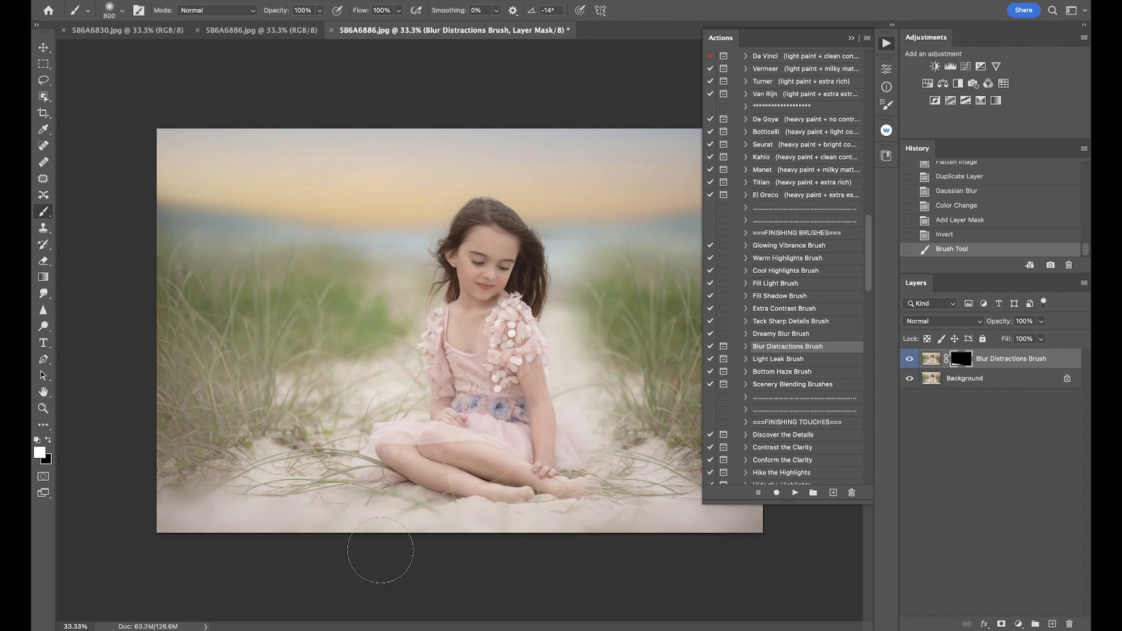
left_click(183, 526)
left_click(183, 526)
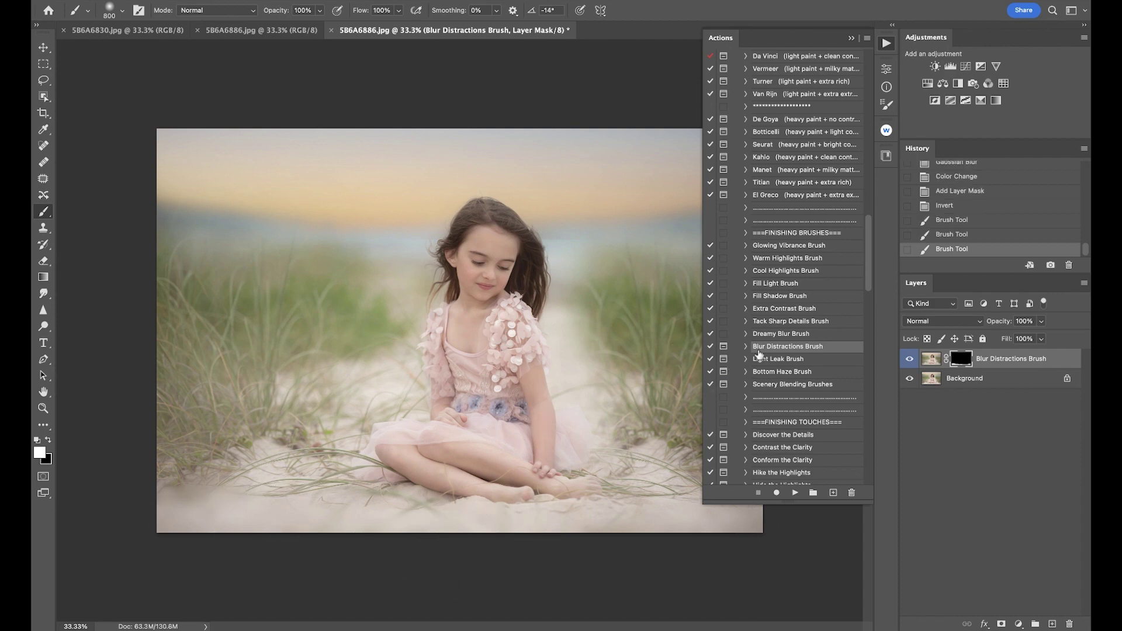
Paint black on the Blur Distractions mask to remove the blur across the lower grass and around the girl's feet
key("x")
left_click_drag(186, 464, 389, 461)
mouse_move(478, 464)
left_mouse_down()
mouse_move(537, 476)
mouse_move(634, 460)
left_mouse_up()
left_click(851, 38)
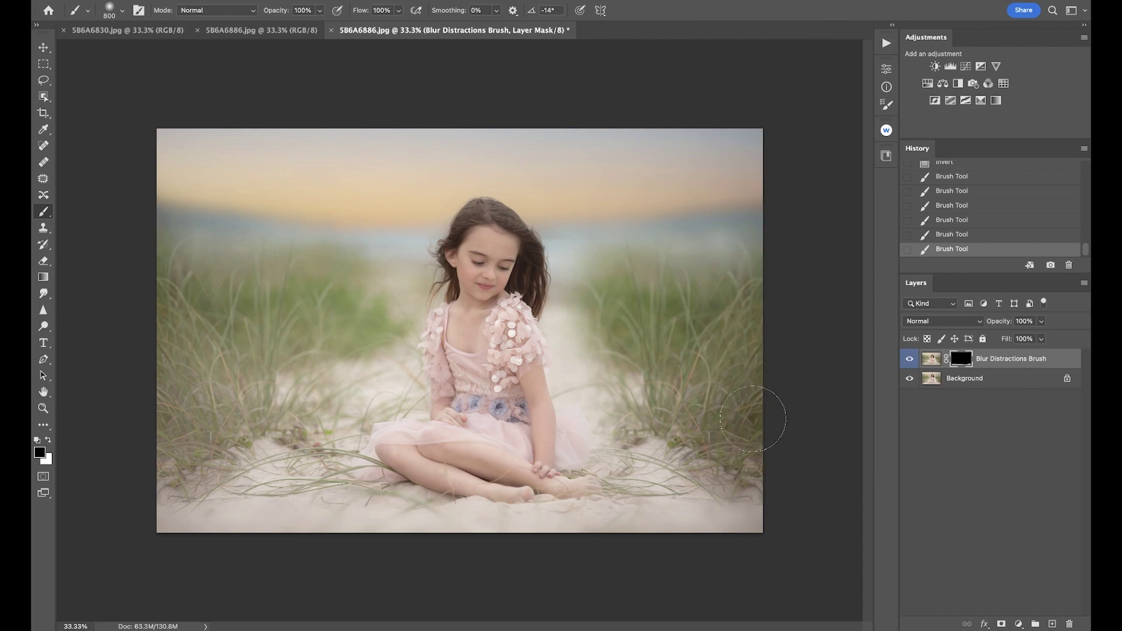
Paint white on the mask over the sand in the photo's lower right corner and flatten the image
key("x")
left_click_drag(721, 541, 713, 538)
left_click(911, 359)
left_click(911, 359)
key("super+shift+e")
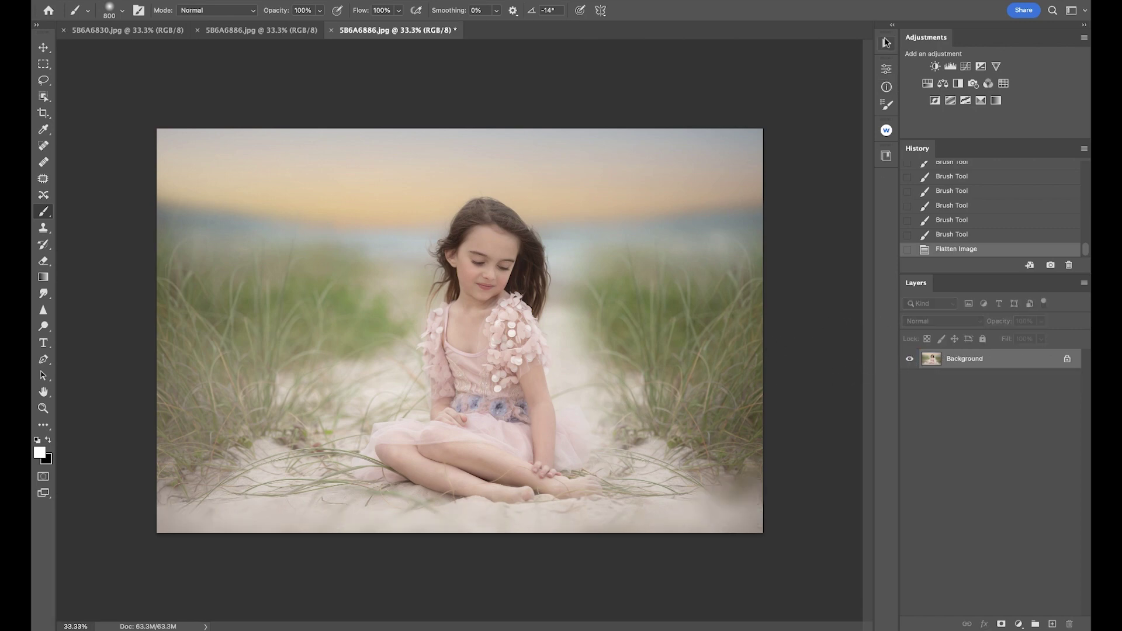
Find the Glowing Vibrance Brush among the finishing brushes and run it
left_click(886, 43)
scroll(795, 279, "down", 2)
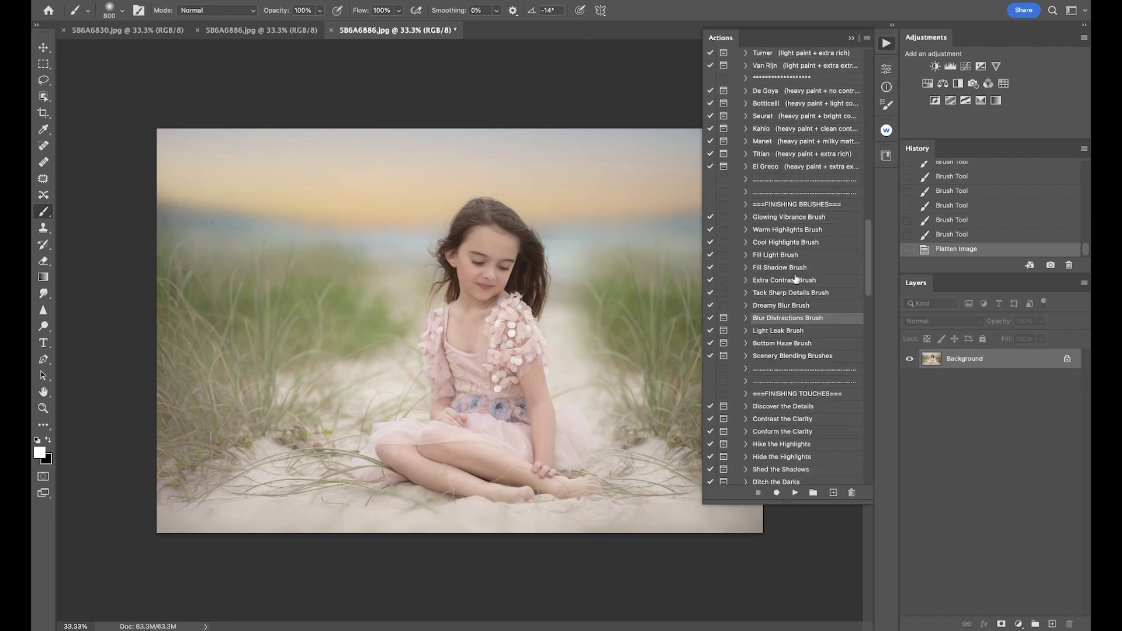
left_click(789, 217)
left_click(795, 492)
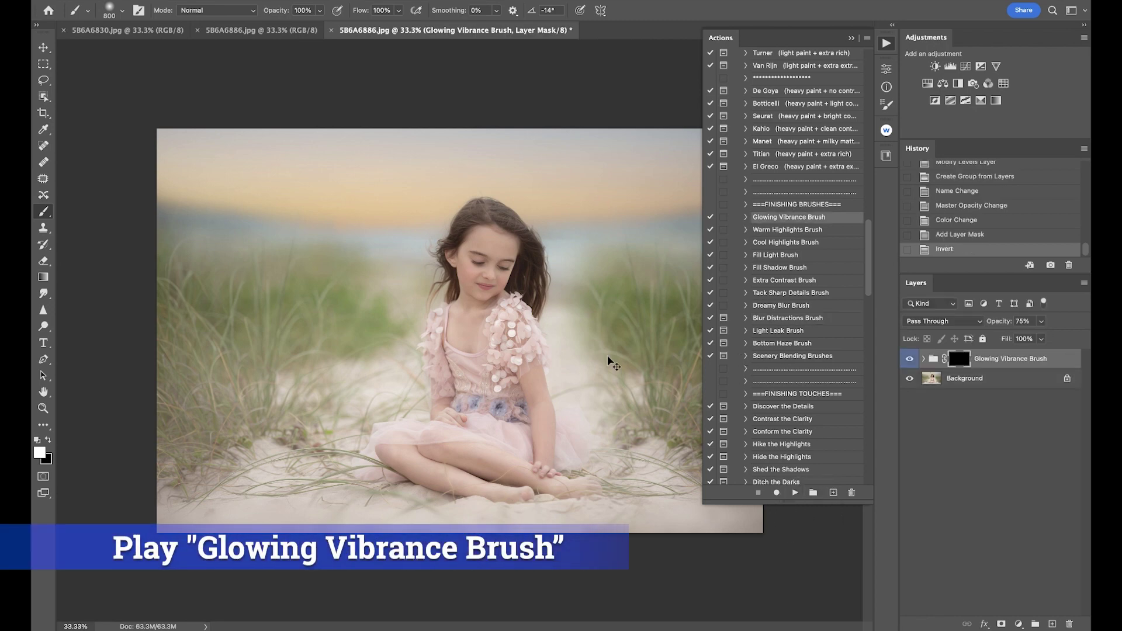
Paint the Glowing Vibrance effect over the girl's dress, flower belt and tulle skirt, reducing the brush to 200 pixels
key("ctrl+equal")
key("ctrl+equal")
left_click_drag(492, 454, 492, 498)
key("bracketleft")
key("bracketleft")
key("bracketleft")
key("bracketleft")
key("bracketleft")
key("bracketleft")
key("bracketleft")
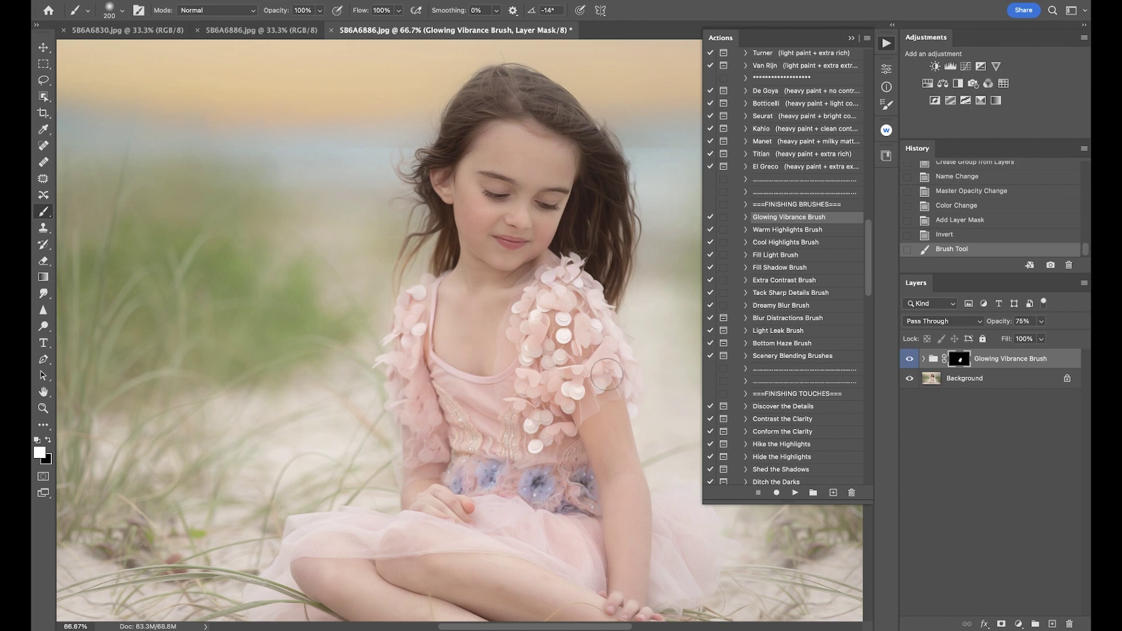
left_click_drag(534, 528, 519, 519)
mouse_move(445, 521)
left_mouse_down()
mouse_move(303, 539)
mouse_move(388, 511)
mouse_move(515, 516)
left_mouse_up()
mouse_move(717, 531)
left_mouse_down()
mouse_move(672, 578)
mouse_move(681, 599)
mouse_move(675, 520)
mouse_move(680, 529)
left_mouse_up()
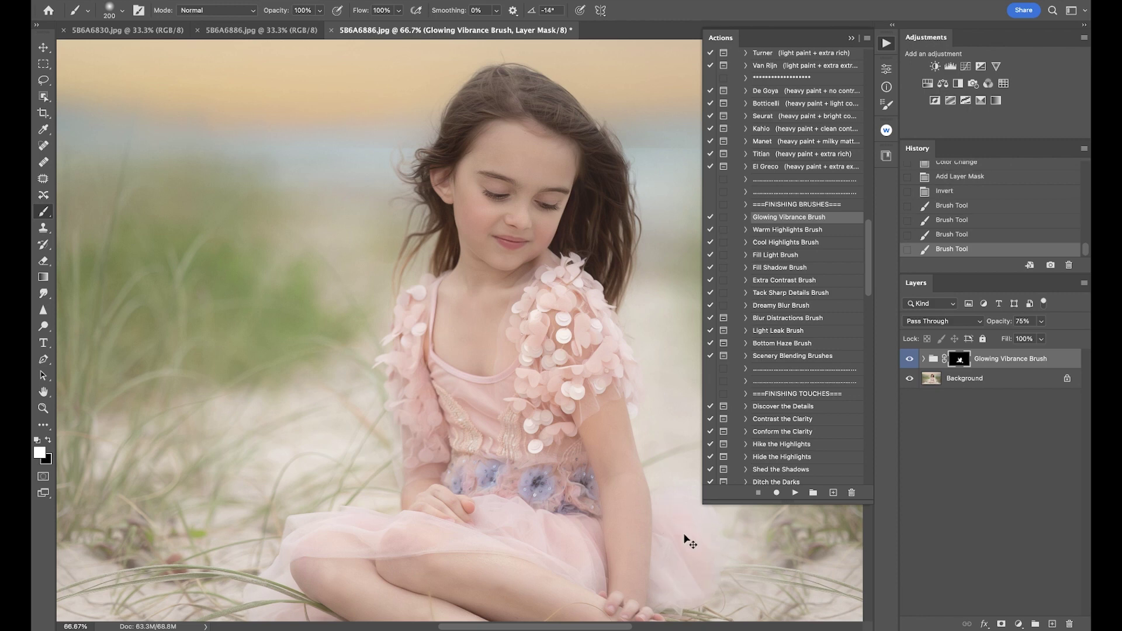
key("ctrl+minus")
key("ctrl+minus")
left_click(508, 443)
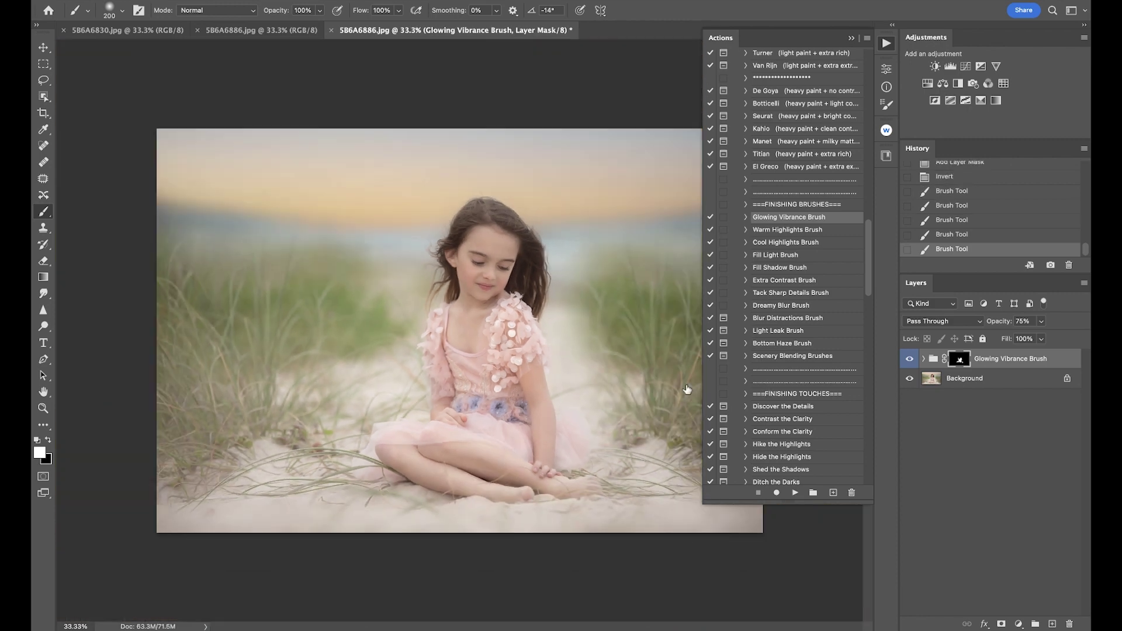
Paint black over the girl's arm and chest on the Glowing Vibrance mask and set the group's opacity to 57%
key("x")
left_click_drag(547, 376, 529, 382)
mouse_move(459, 336)
left_mouse_down()
mouse_move(464, 323)
mouse_move(472, 334)
left_mouse_up()
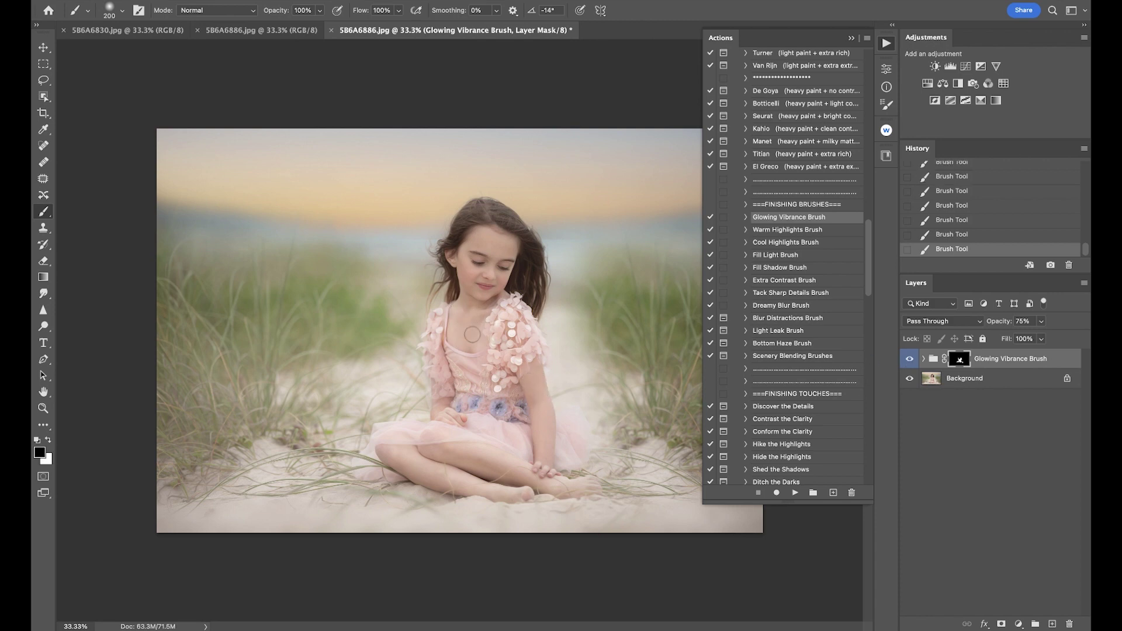
left_click(1041, 321)
left_click(1032, 335)
key("Return")
Paint the Glowing Vibrance effect in white across the sky and horizon with an 1100-pixel brush, and flatten the image
key("bracketright")
key("bracketright")
key("bracketright")
key("bracketright")
key("bracketright")
key("bracketright")
key("bracketright")
key("bracketright")
key("bracketright")
key("bracketright")
key("x")
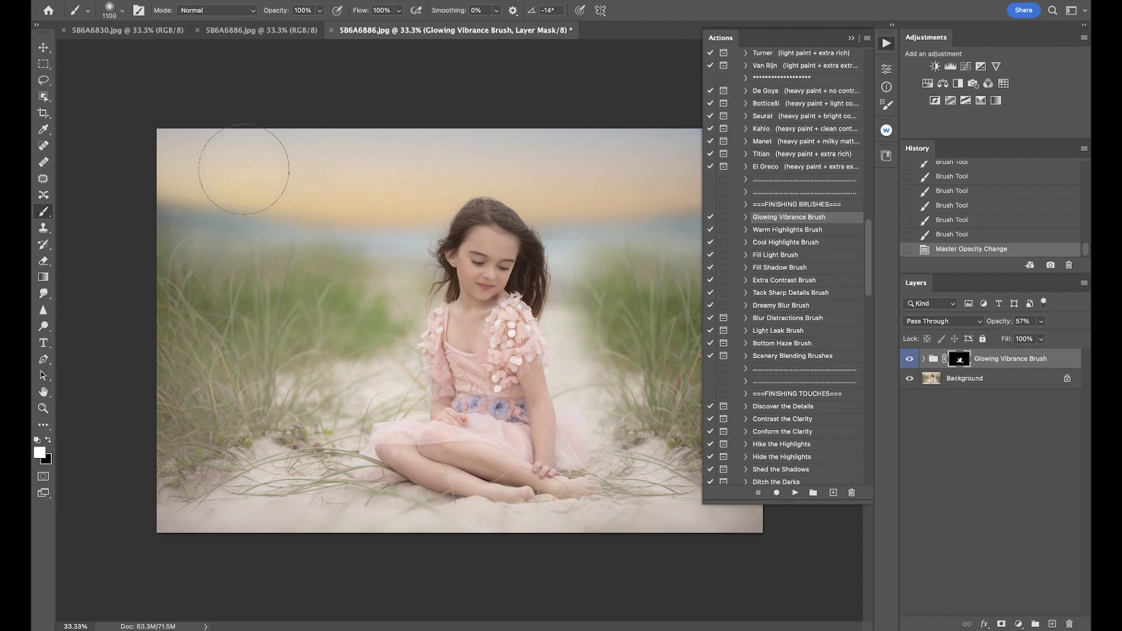
left_click(403, 179)
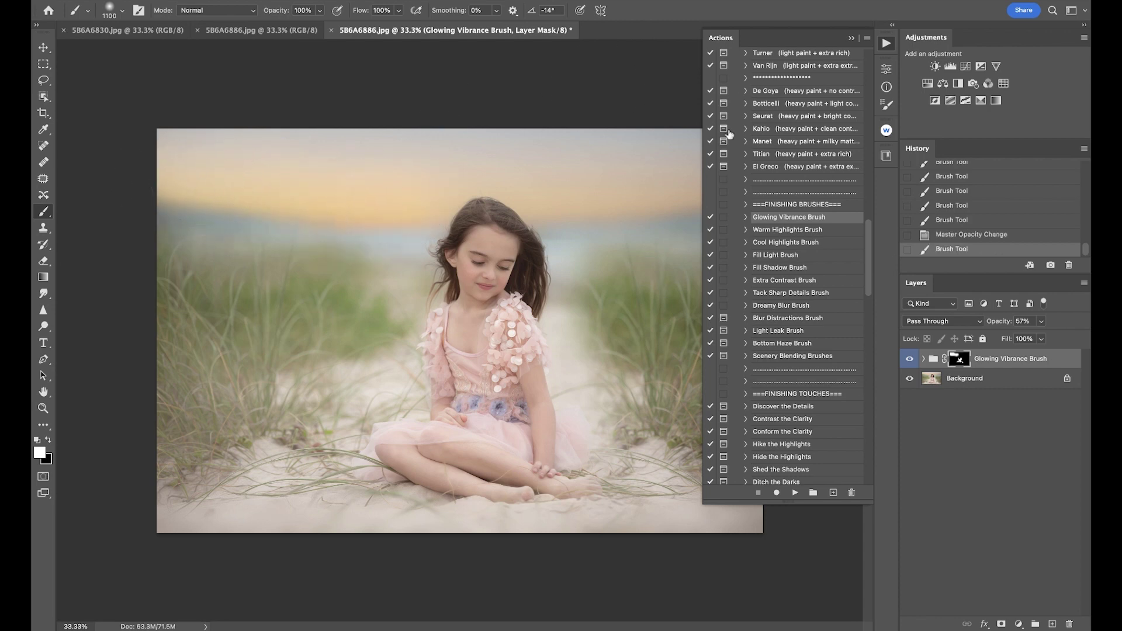
left_click(853, 38)
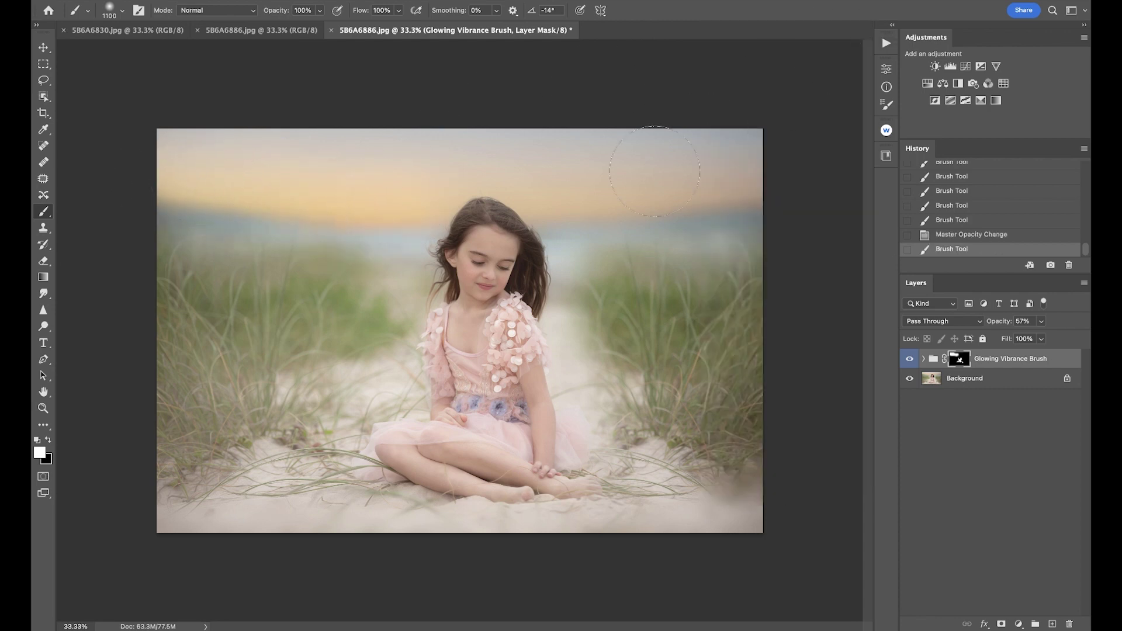
mouse_move(553, 157)
left_mouse_down()
mouse_move(632, 199)
mouse_move(613, 207)
left_mouse_up()
left_click(591, 236)
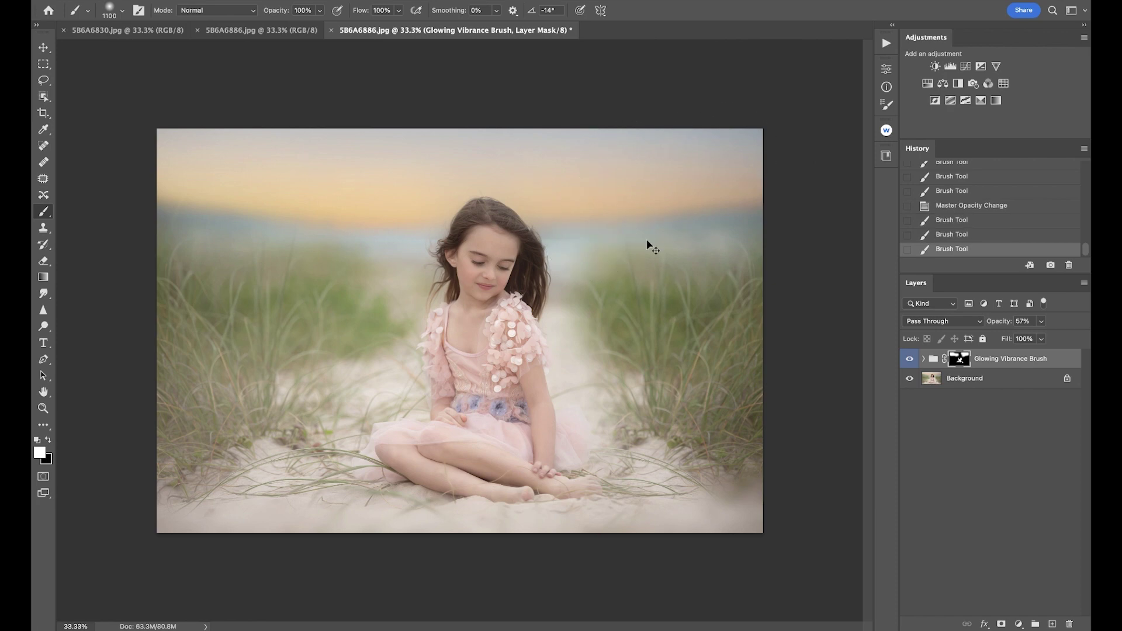
key("ctrl+plus")
key("ctrl+shift+e")
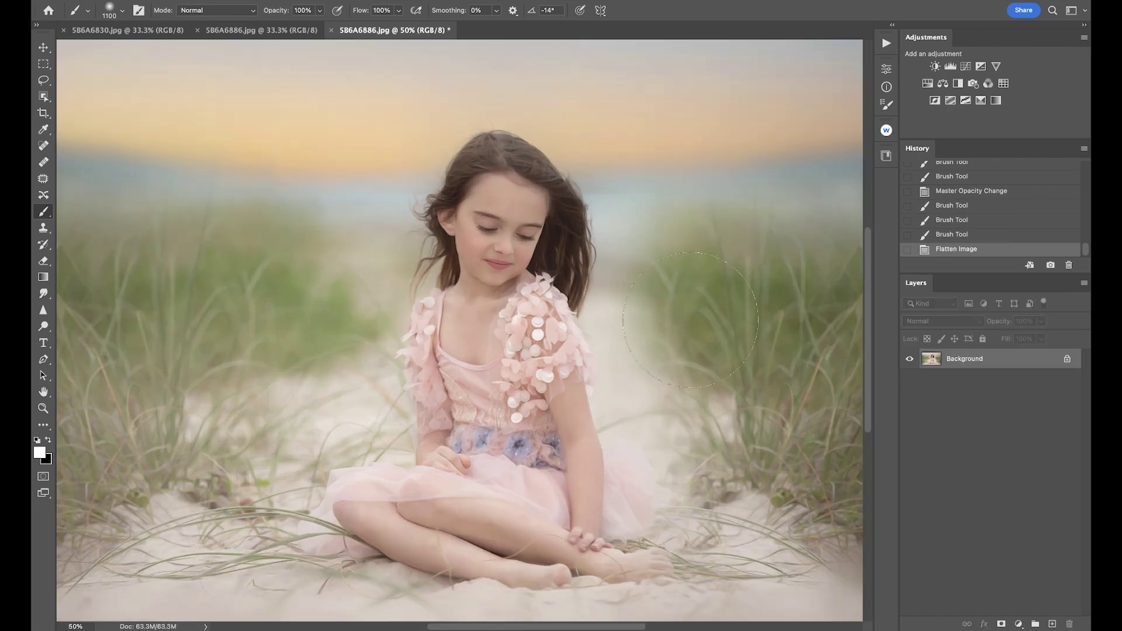
Run the Pick-A-Color Vignette action and sample the soft pink e7c3b8 from the girl's dress as the vignette color
left_click(885, 46)
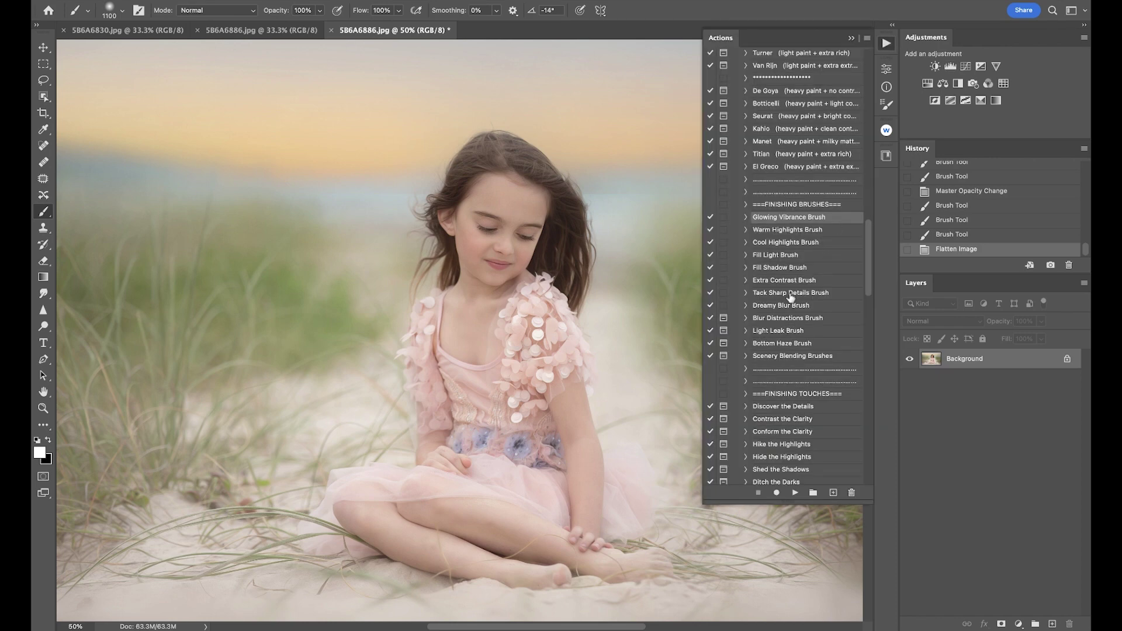
scroll(790, 298, "down", 10)
scroll(791, 298, "down", 1)
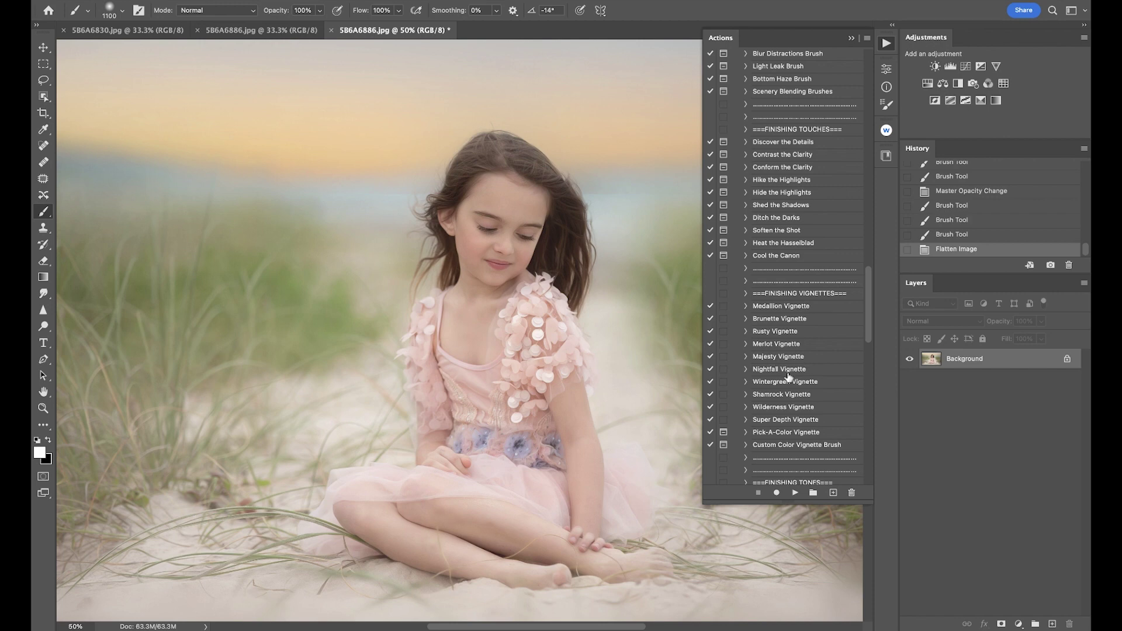
left_click(787, 432)
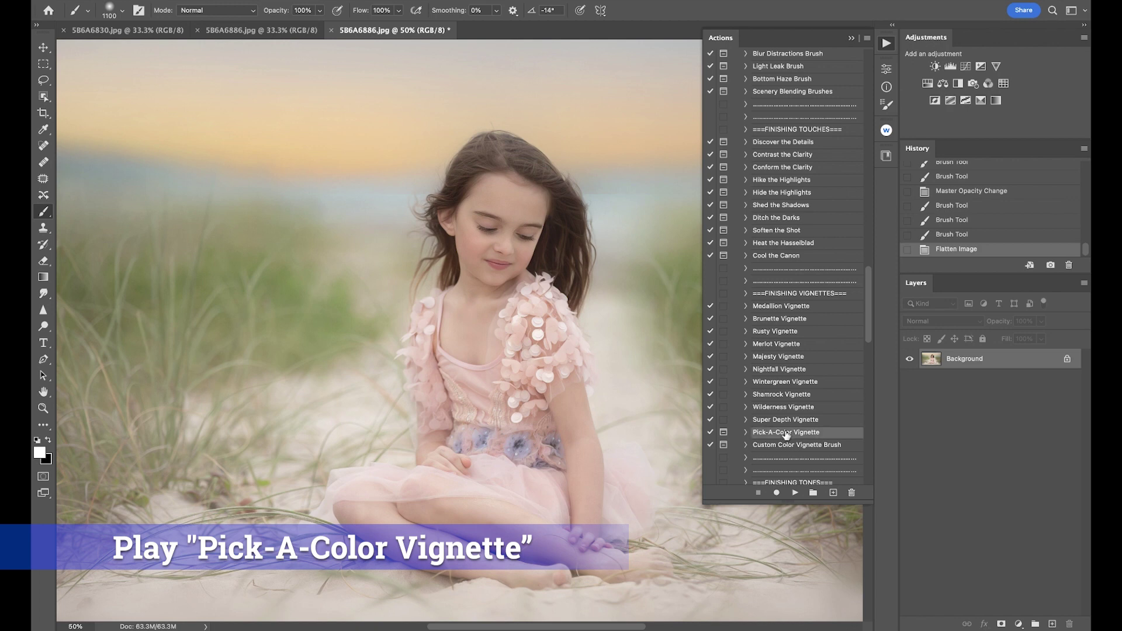
left_click(795, 494)
left_click(493, 384)
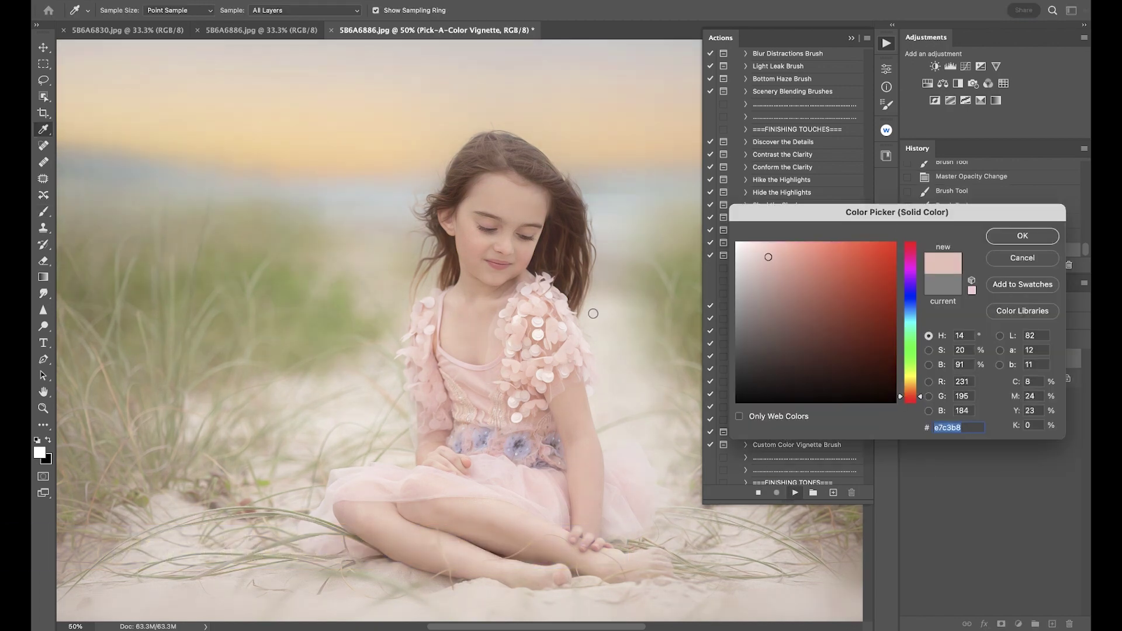
left_click(1020, 241)
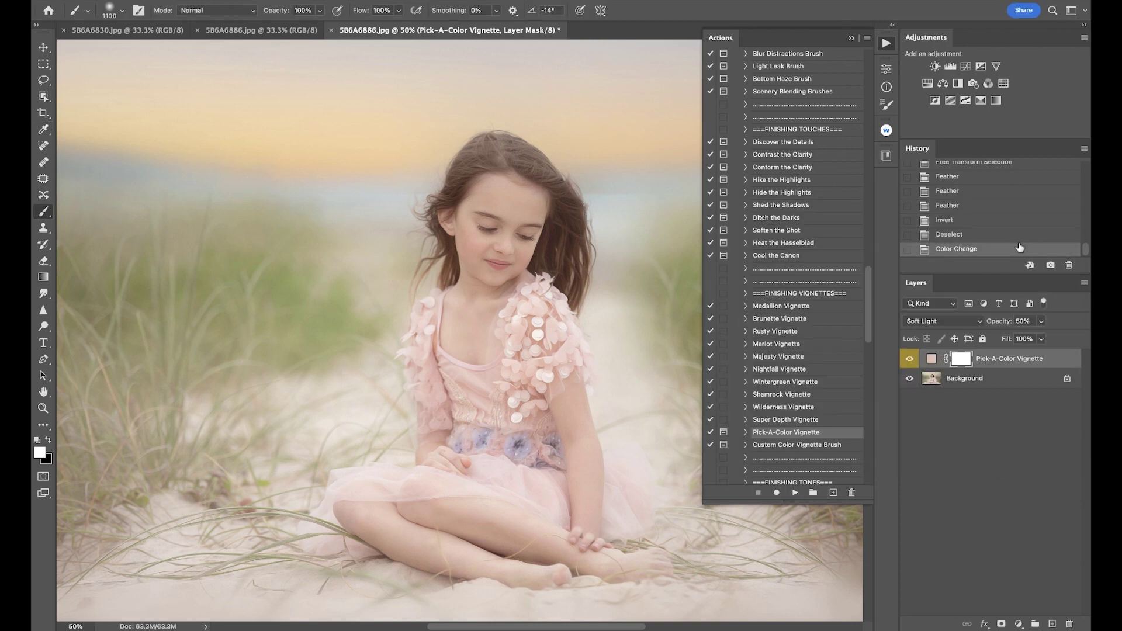
Compare the photo with and without the vignette, and paint black over the girl on its mask with a 1600-pixel brush
key("ctrl+minus")
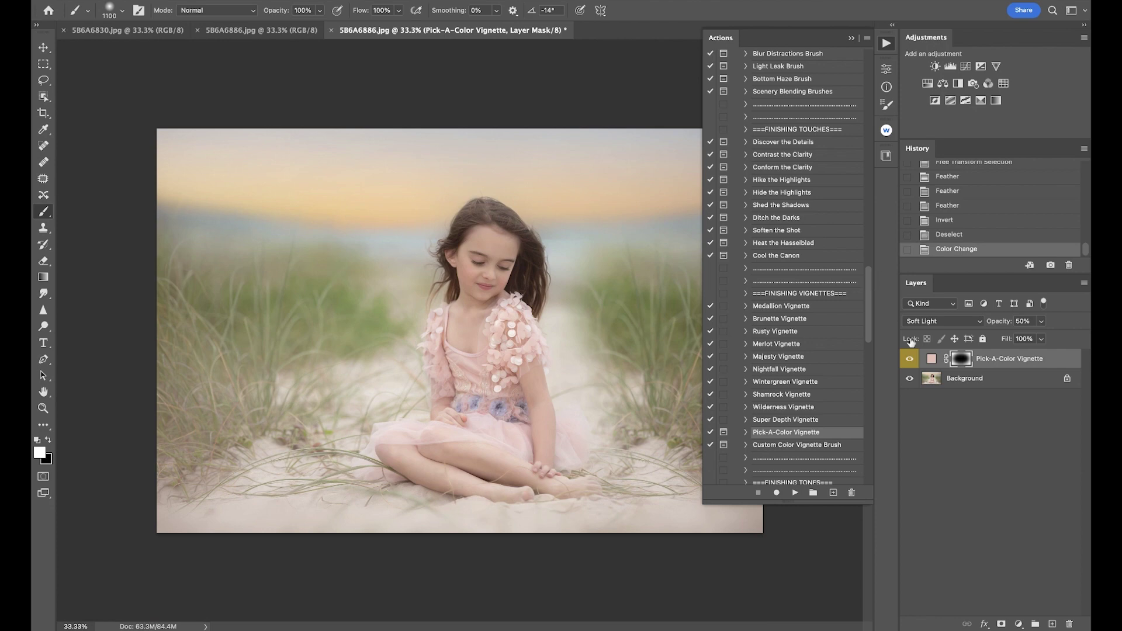
left_click(910, 357)
left_click(911, 358)
left_click(852, 39)
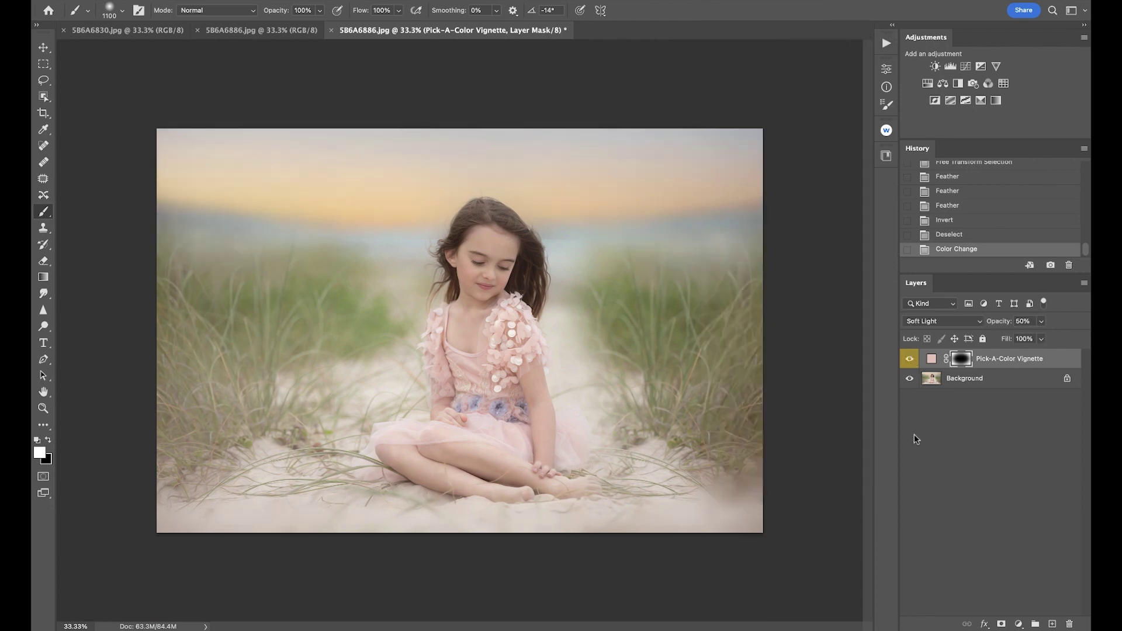
left_click(910, 364)
left_click(910, 360)
key("x")
mouse_move(533, 428)
left_mouse_down()
mouse_move(455, 362)
mouse_move(485, 339)
mouse_move(474, 348)
left_mouse_up()
left_click(909, 362)
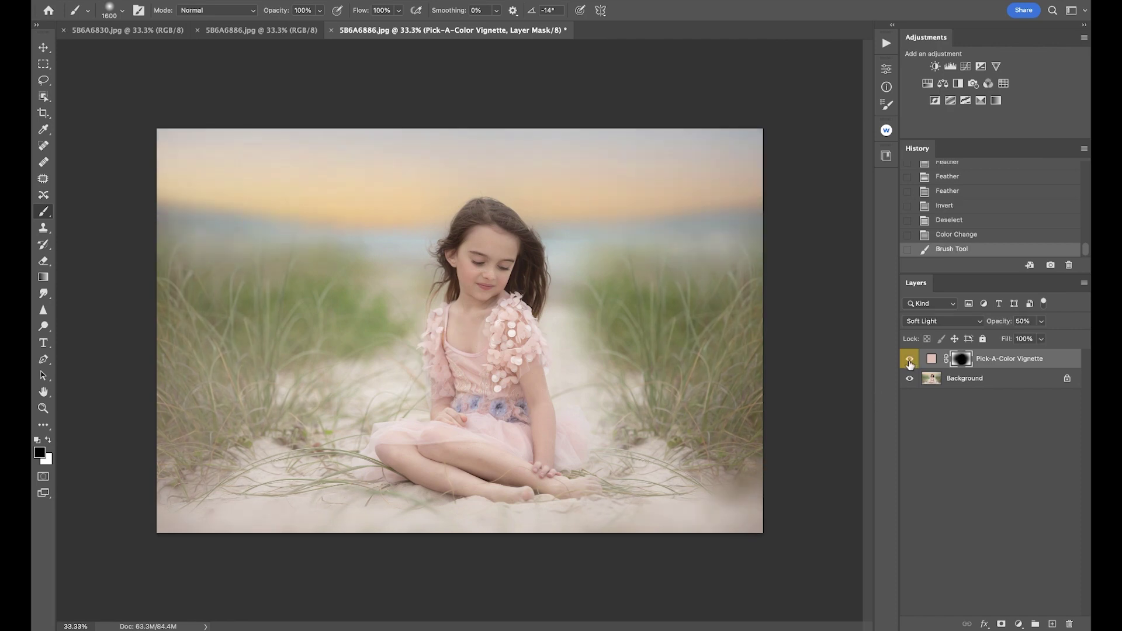
left_click(910, 361)
left_click(910, 361)
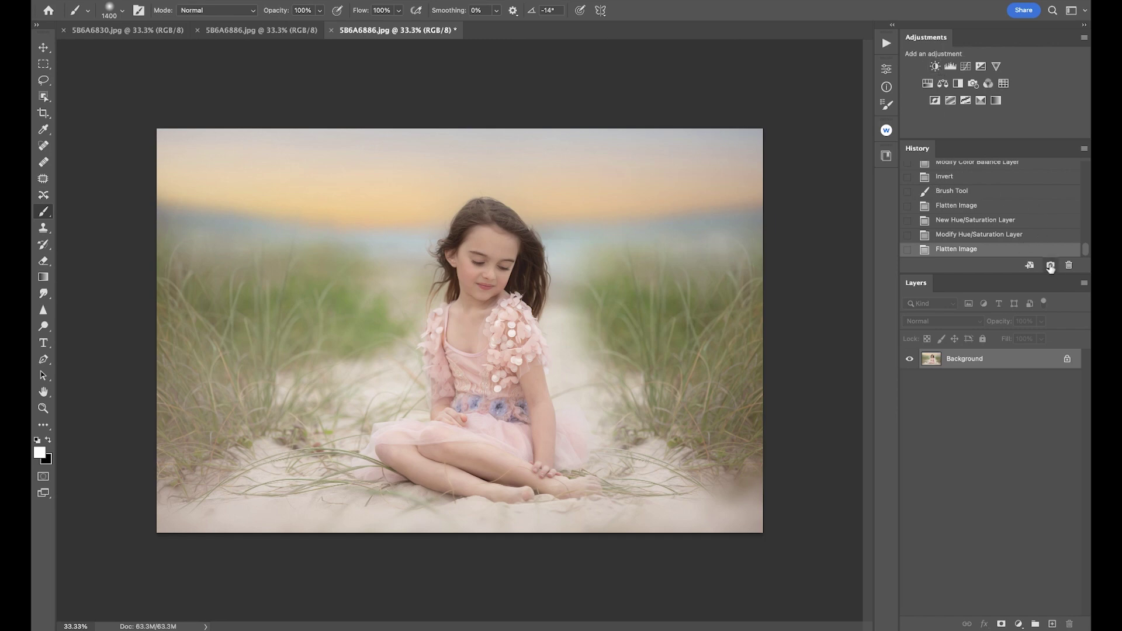
Take a history snapshot of the finished edit and compare it with the original photo and Snapshot 1
left_click(1050, 266)
scroll(990, 205, "up", 10)
left_click(975, 171)
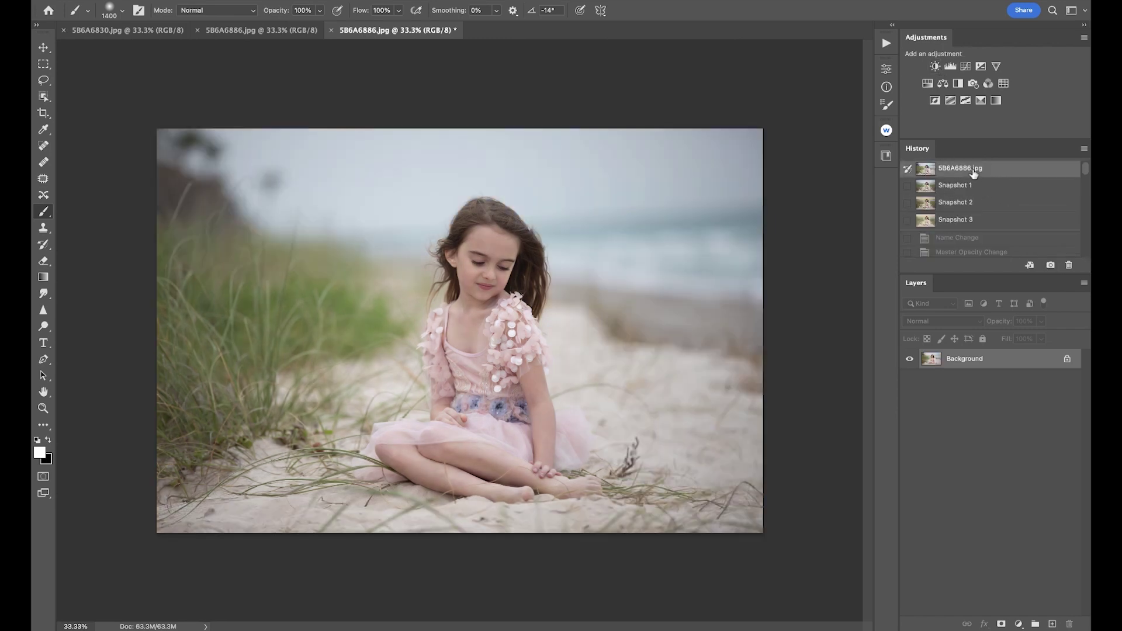
left_click(964, 187)
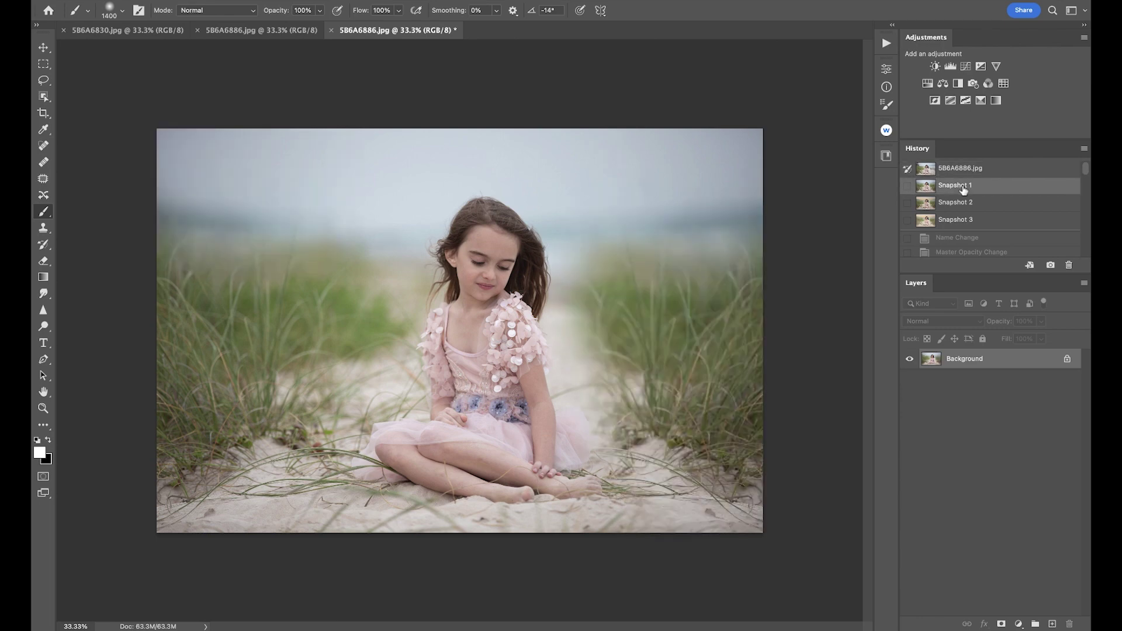
left_click(956, 220)
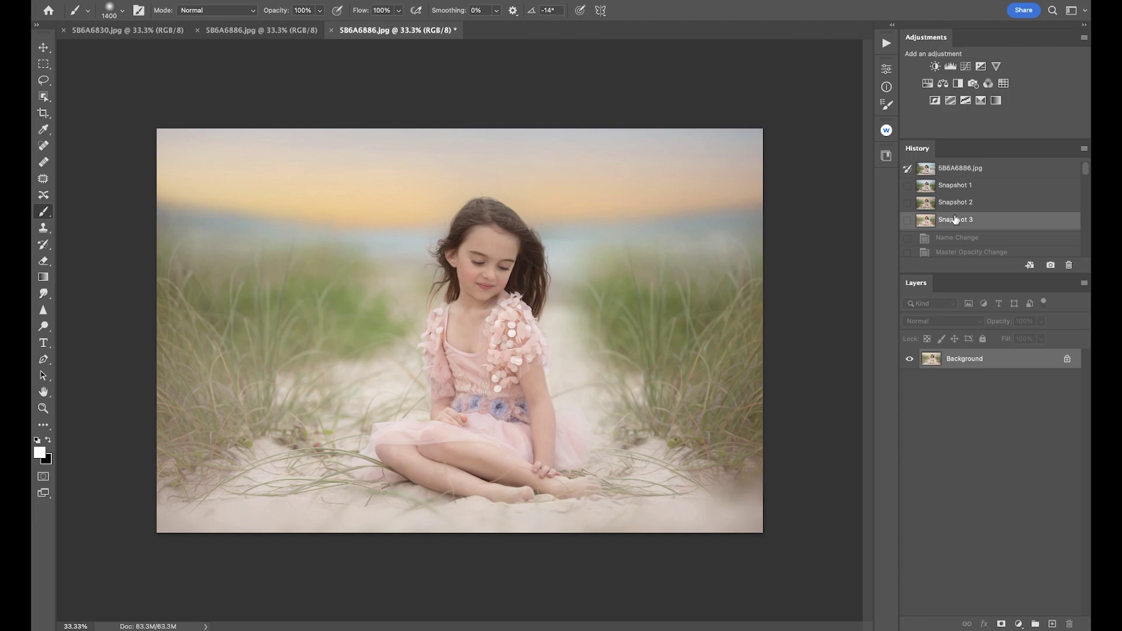